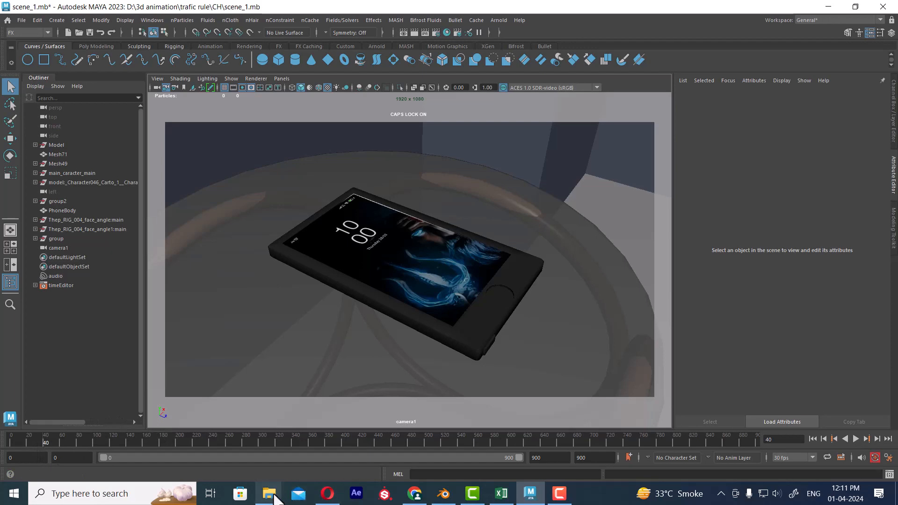
- Play mundi.avi from the playblast folder inside CH in VLC, pause it at 9 seconds, and switch back to Maya
mouse_move(271, 494)
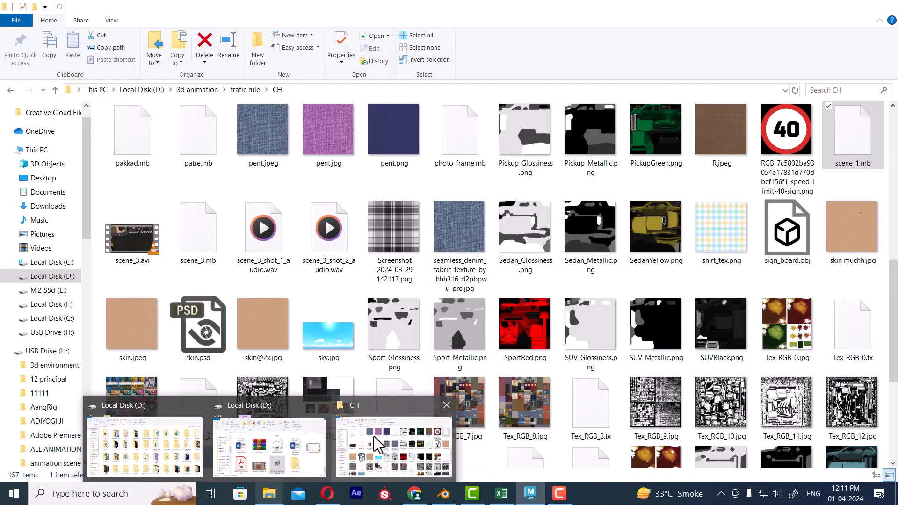
click(374, 436)
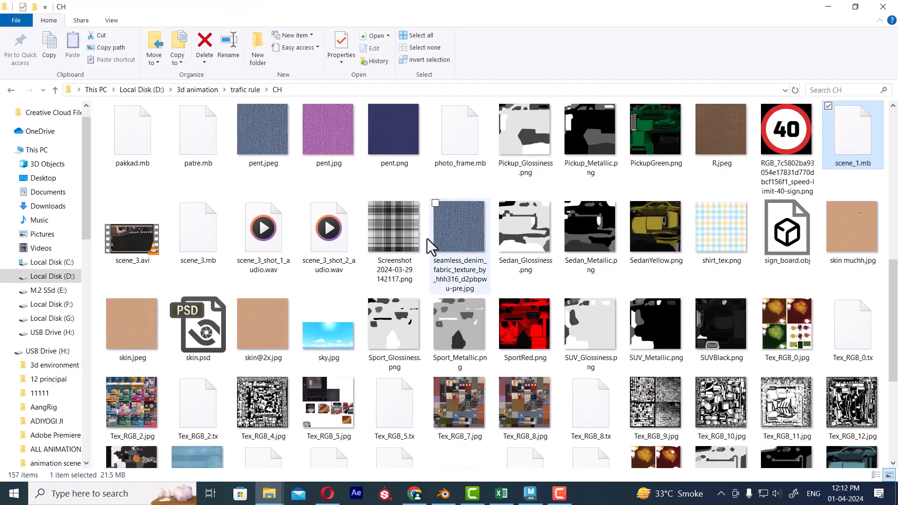
scroll(427, 238, up, 5)
click(330, 152)
double_click(330, 152)
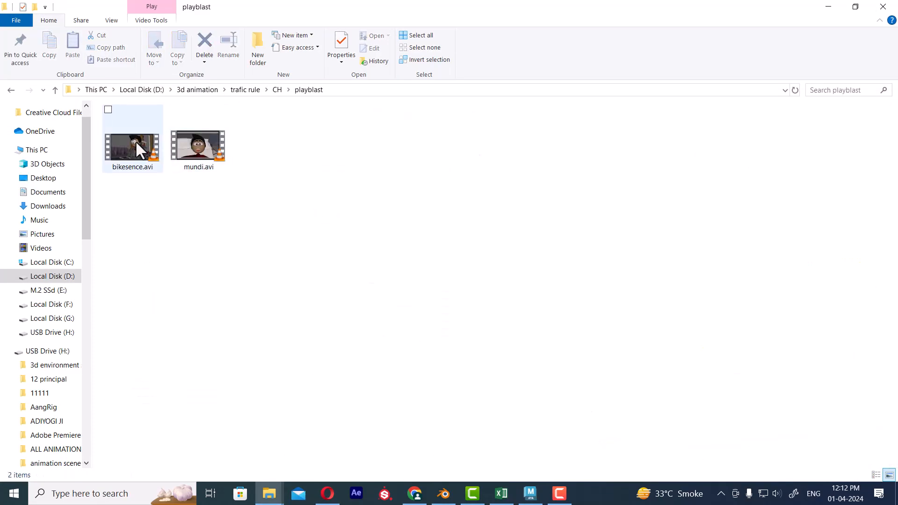
click(201, 144)
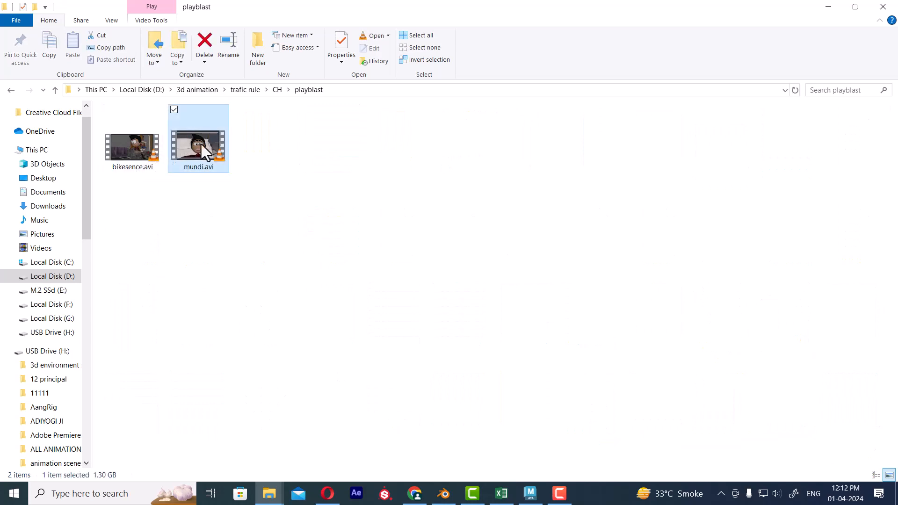
double_click(201, 144)
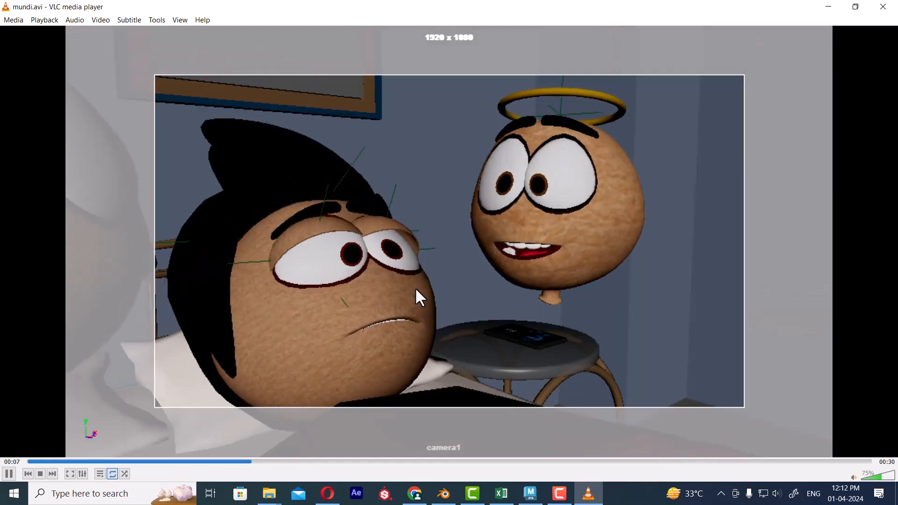
key(space)
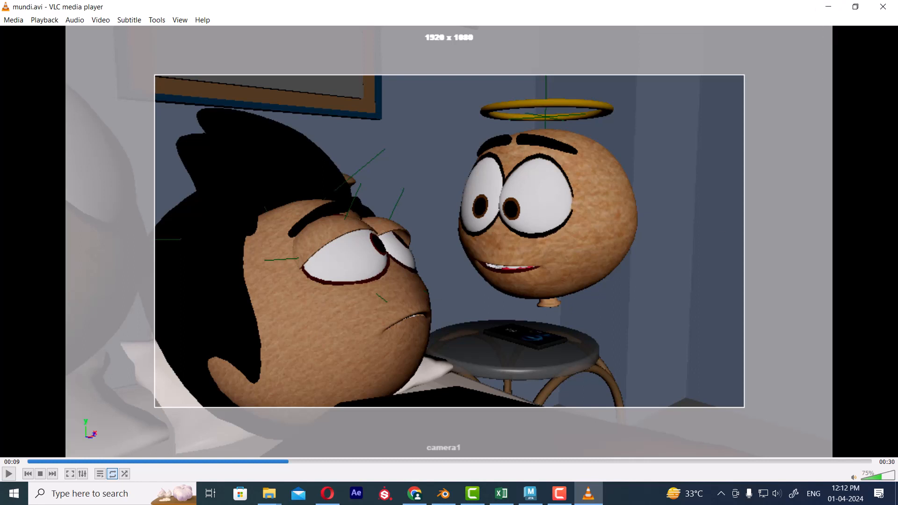
click(828, 7)
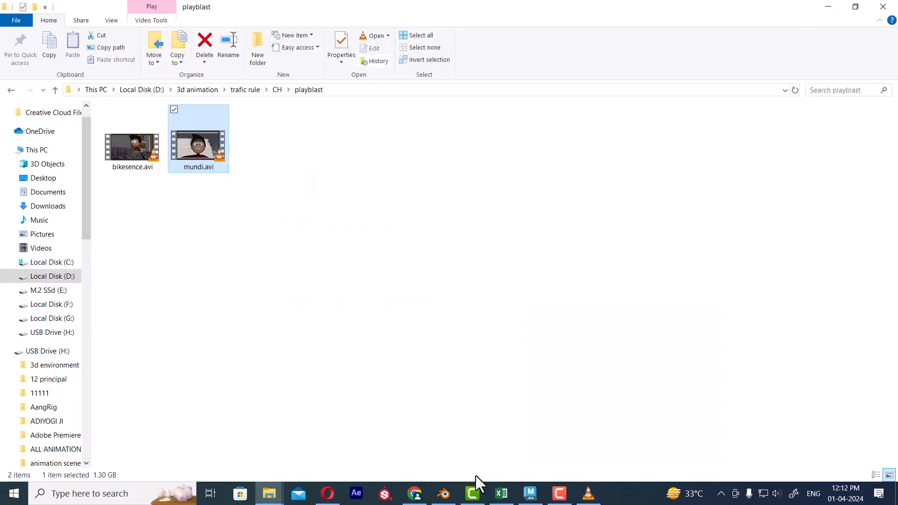
click(530, 493)
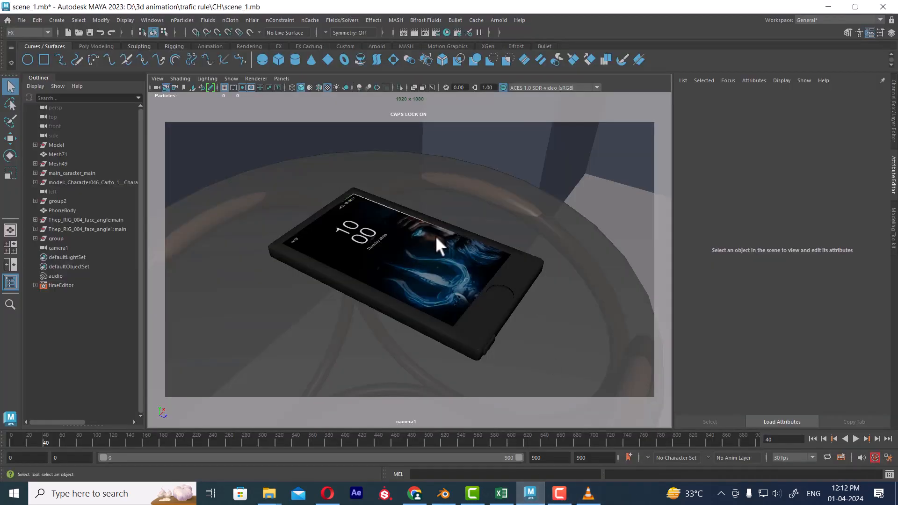
click(505, 285)
click(588, 204)
click(64, 18)
click(125, 2)
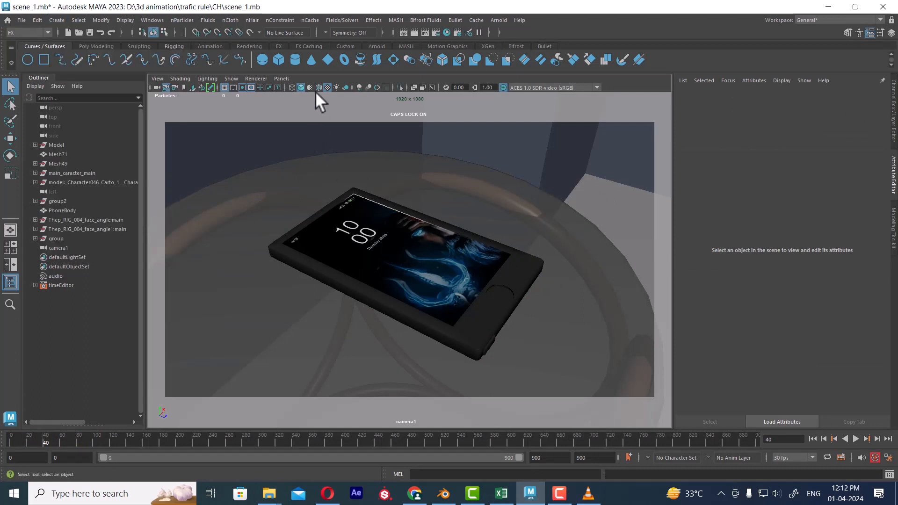
- Split the viewport into two panes side by side, with the second pane showing the perspective view without its resolution gate
click(282, 79)
mouse_move(328, 128)
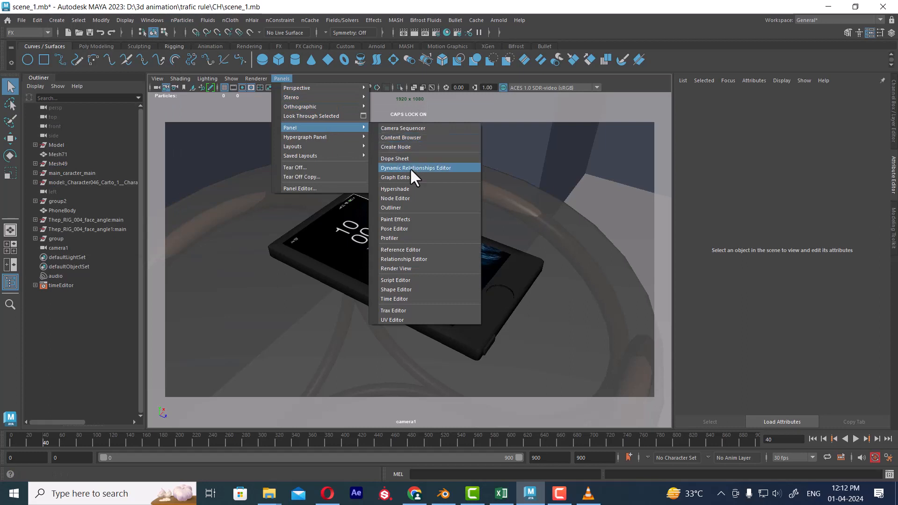
mouse_move(332, 146)
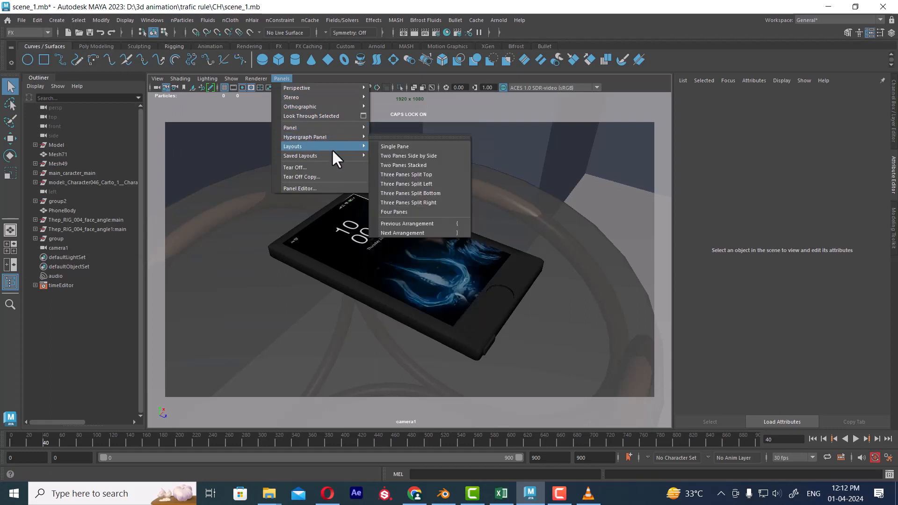
click(422, 155)
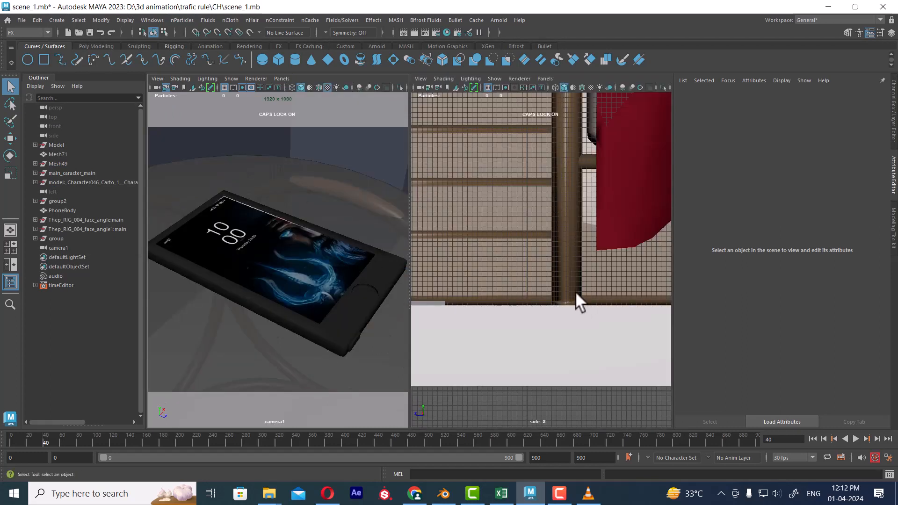
key(space)
drag(575, 253, 527, 200)
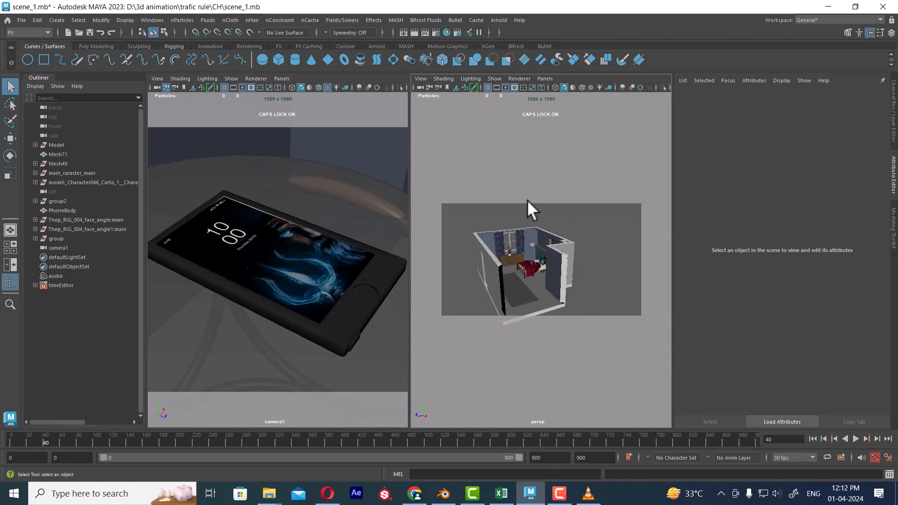
click(513, 87)
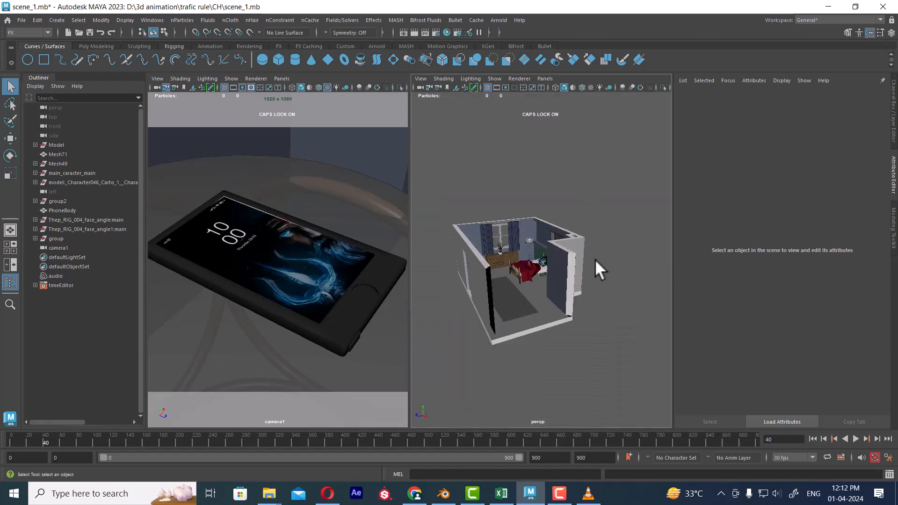
- Add a directional light to the bedroom scene
alt+drag(595, 259, 535, 251)
mouse_move(535, 252)
alt+middle_down()
mouse_move(515, 229)
mouse_move(536, 237)
alt+middle_up()
alt+drag(536, 237, 552, 238)
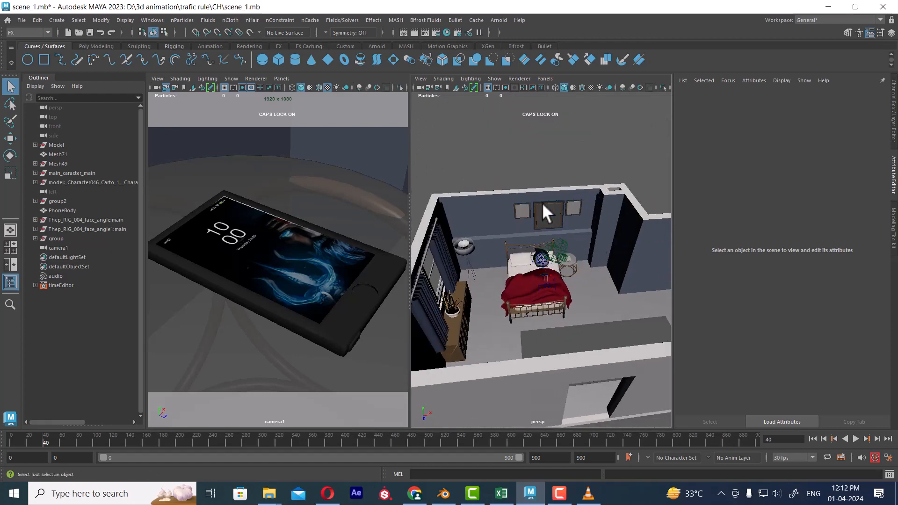
alt+right_drag(516, 236, 519, 275)
alt+drag(519, 274, 499, 259)
alt+middle_drag(486, 242, 545, 266)
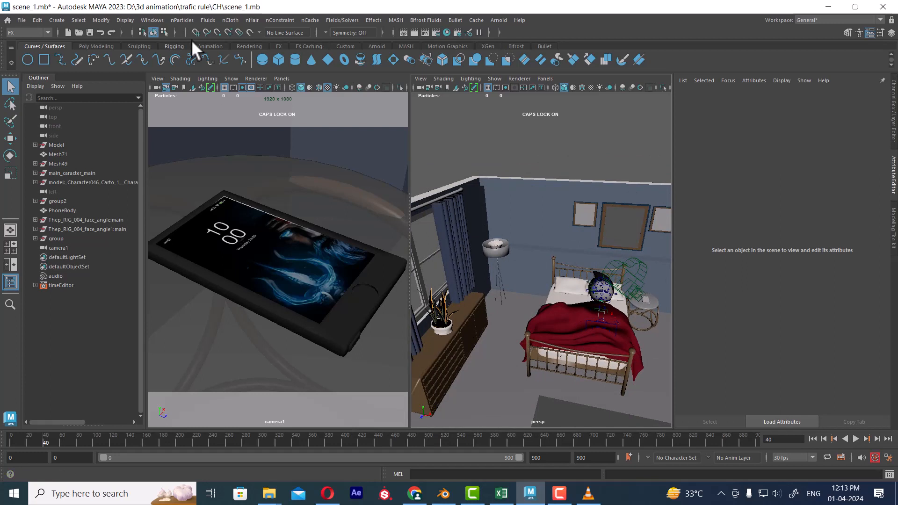
click(54, 21)
mouse_move(121, 73)
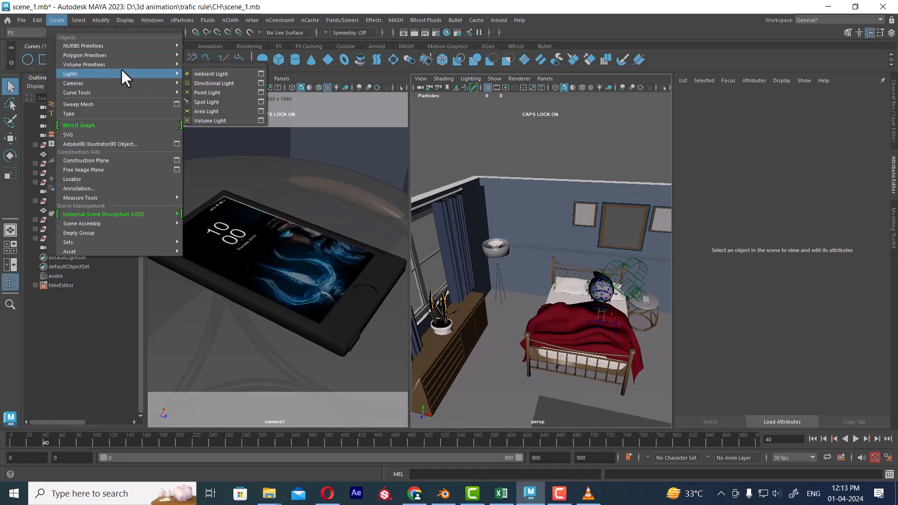
click(216, 69)
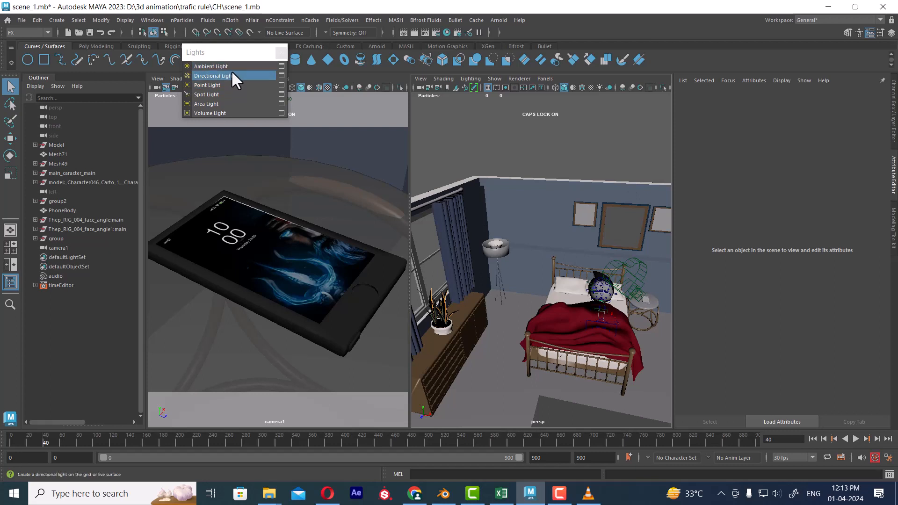
click(231, 74)
- Enlarge the directional light and place it at the bedroom window, aimed into the room
scroll(532, 271, down, 10)
alt+drag(532, 270, 503, 280)
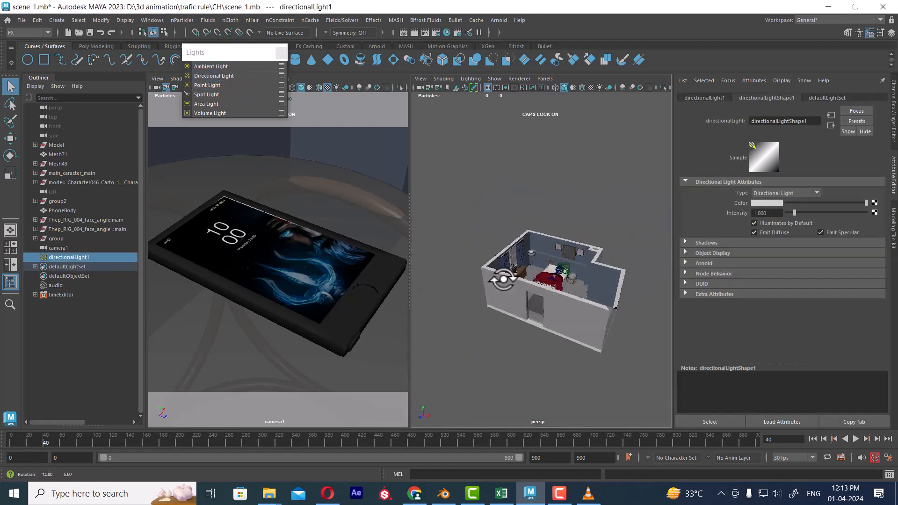
scroll(544, 283, up, 5)
key(r)
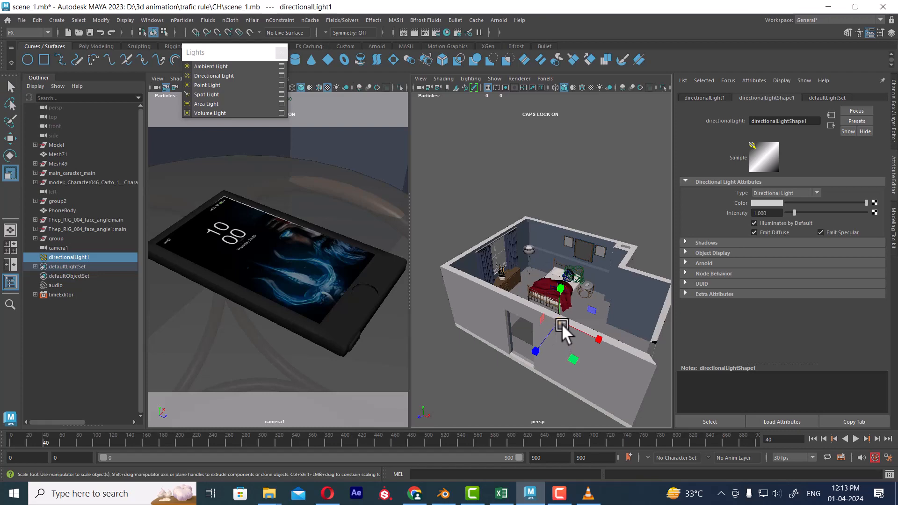
drag(562, 323, 512, 354)
key(e)
key(w)
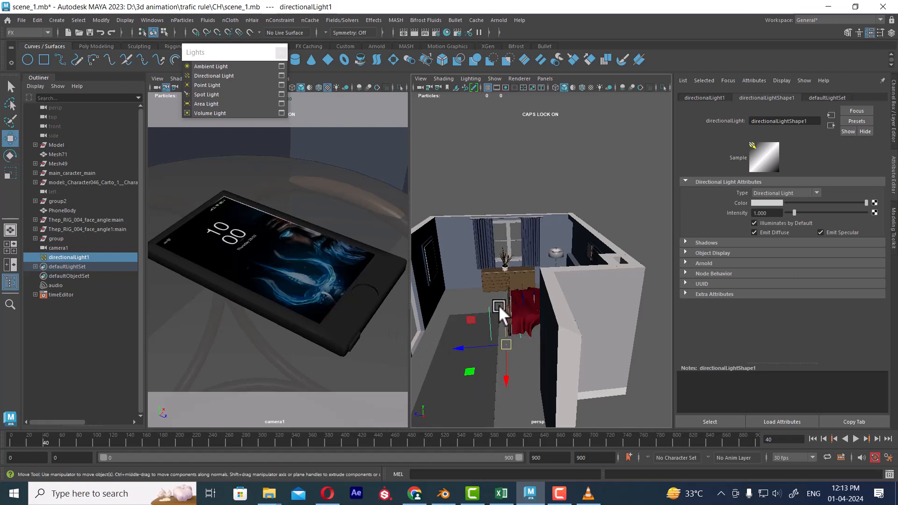
drag(499, 304, 543, 276)
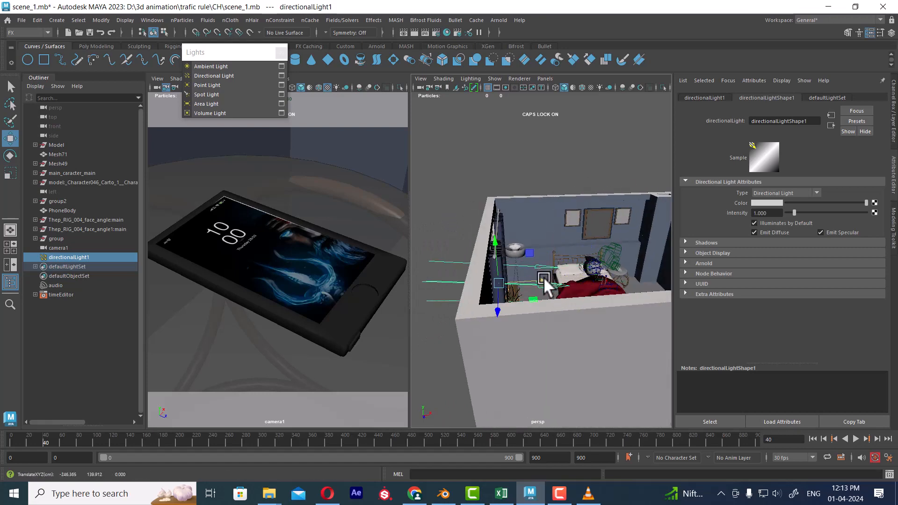
- Tint the directional light with a muted, desaturated orange-brown color
click(766, 203)
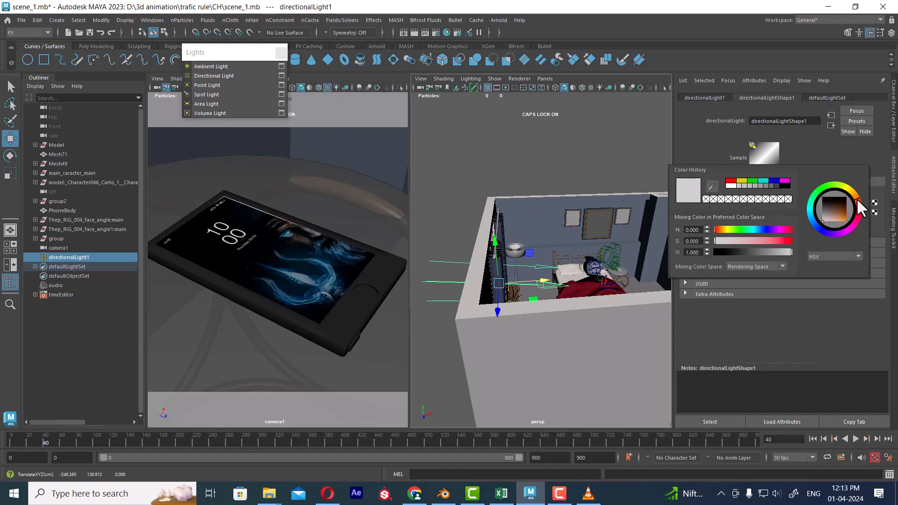
click(837, 215)
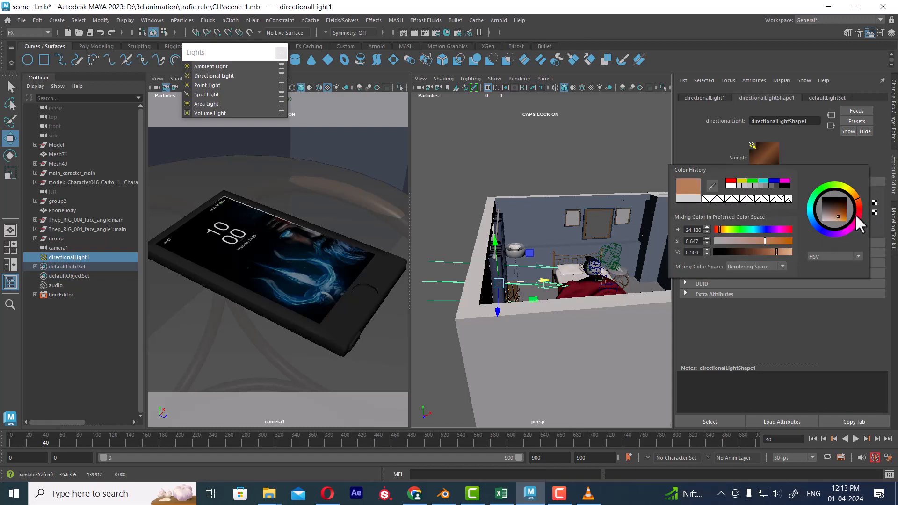
drag(837, 214, 840, 215)
mouse_move(767, 241)
mouse_down()
mouse_move(748, 243)
mouse_move(770, 251)
mouse_move(750, 240)
mouse_up()
- Render the bedroom from the perspective view with Maya Software to check the light, then close the render
alt+drag(548, 227, 559, 294)
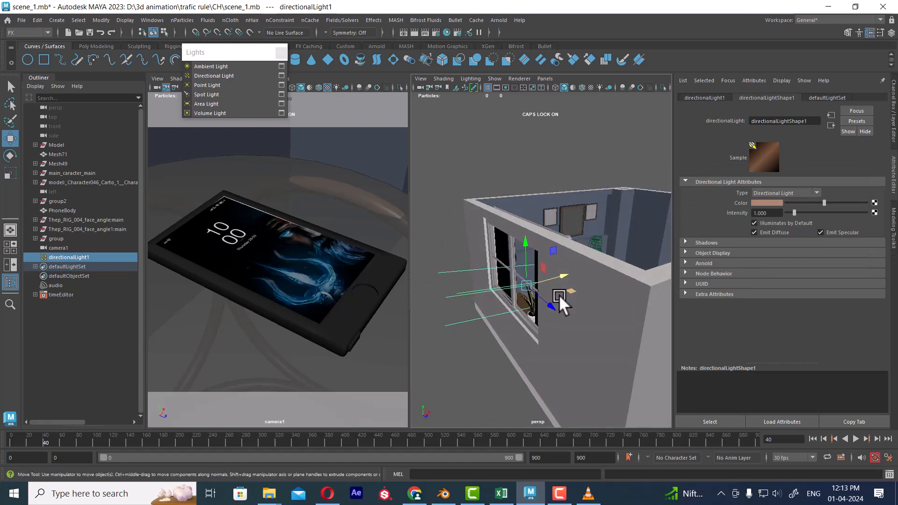
alt+drag(420, 280, 556, 308)
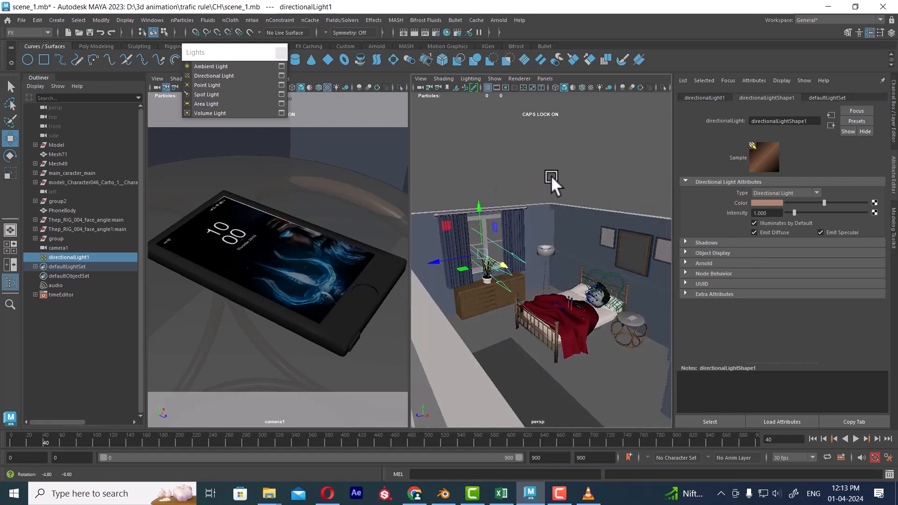
click(411, 33)
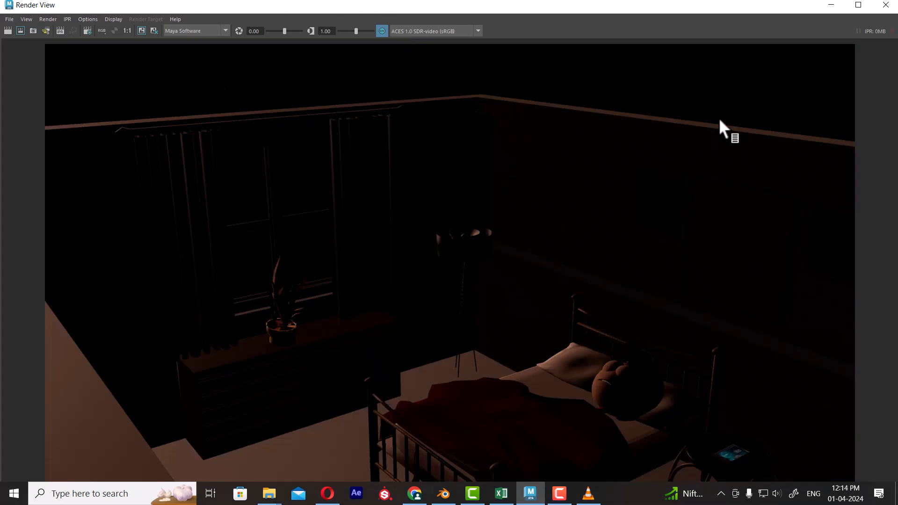
click(886, 5)
alt+drag(518, 320, 541, 250)
click(544, 79)
mouse_move(618, 88)
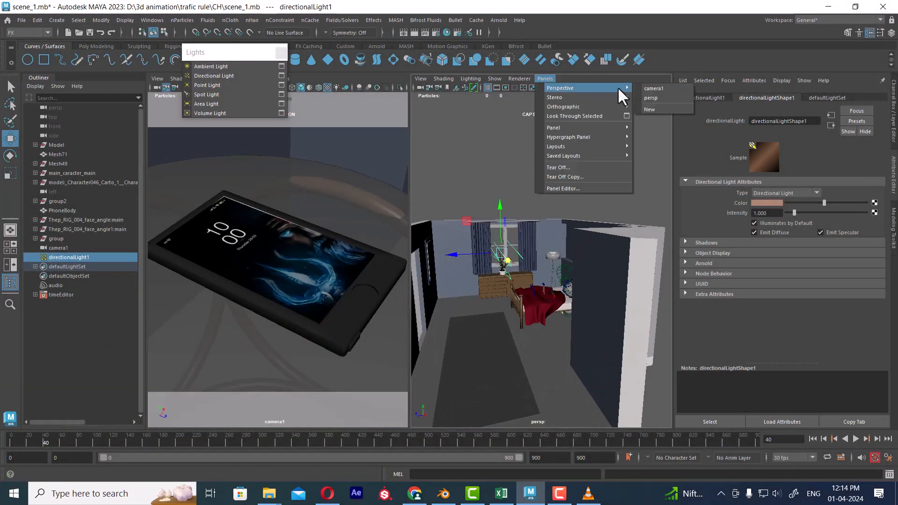
click(668, 89)
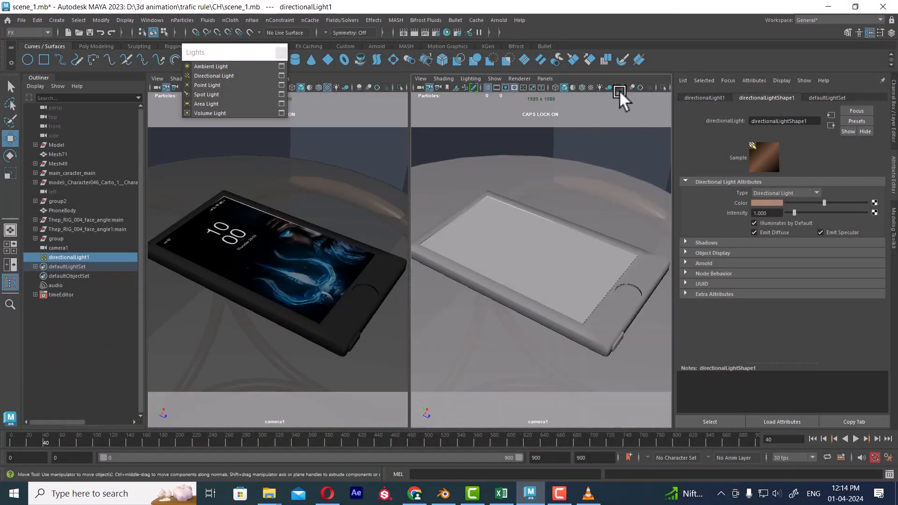
click(545, 78)
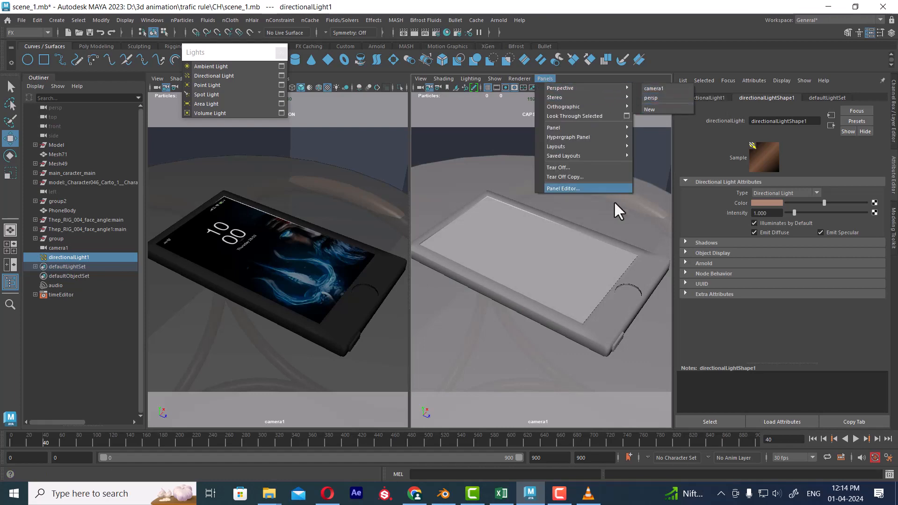
click(628, 246)
click(628, 246)
key(space)
drag(629, 187, 545, 273)
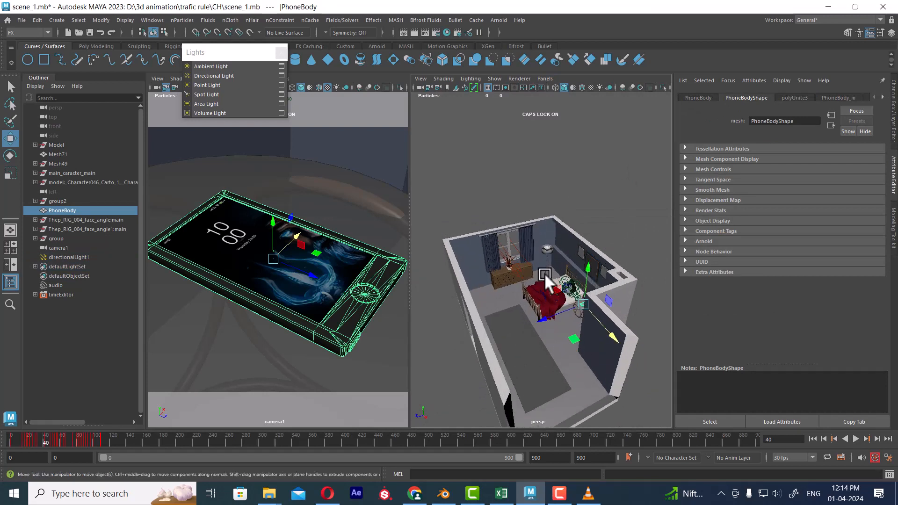
- Set the directional light's intensity to 2.6 and enable its depth map shadows
click(515, 270)
click(767, 213)
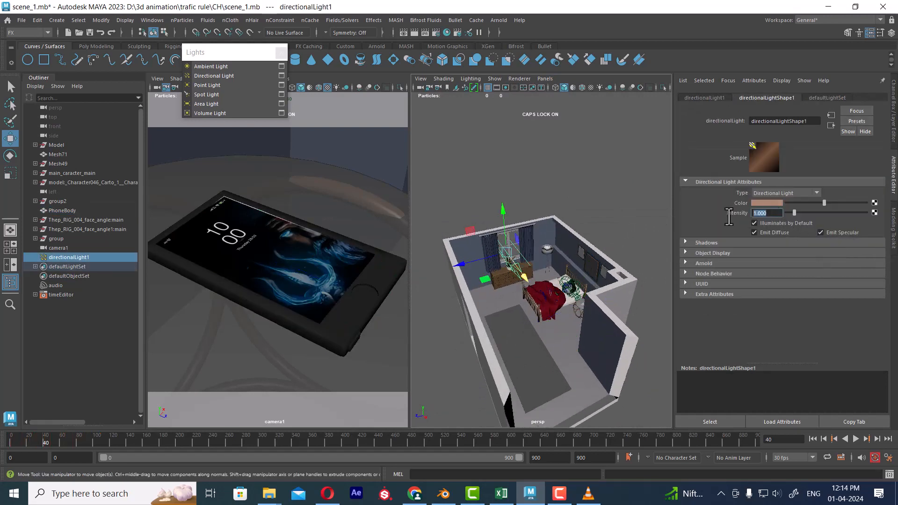
text(2.6)
key(Return)
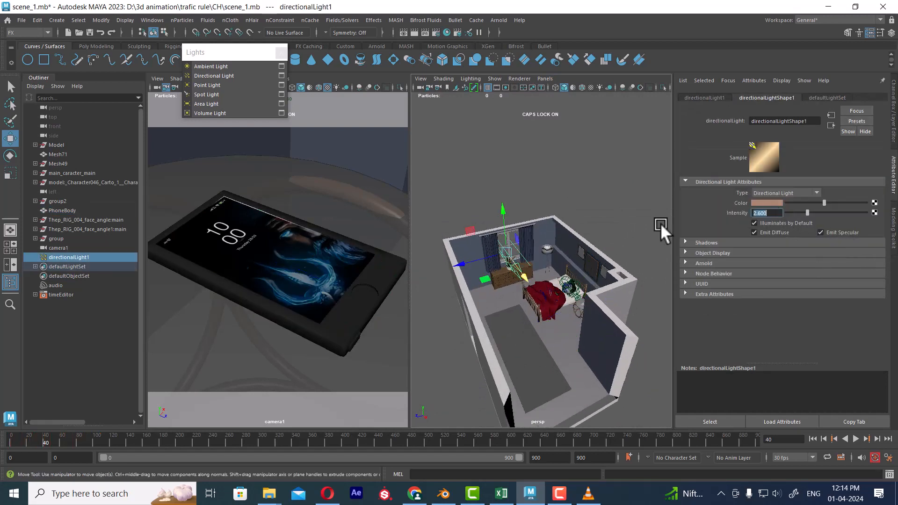
click(699, 242)
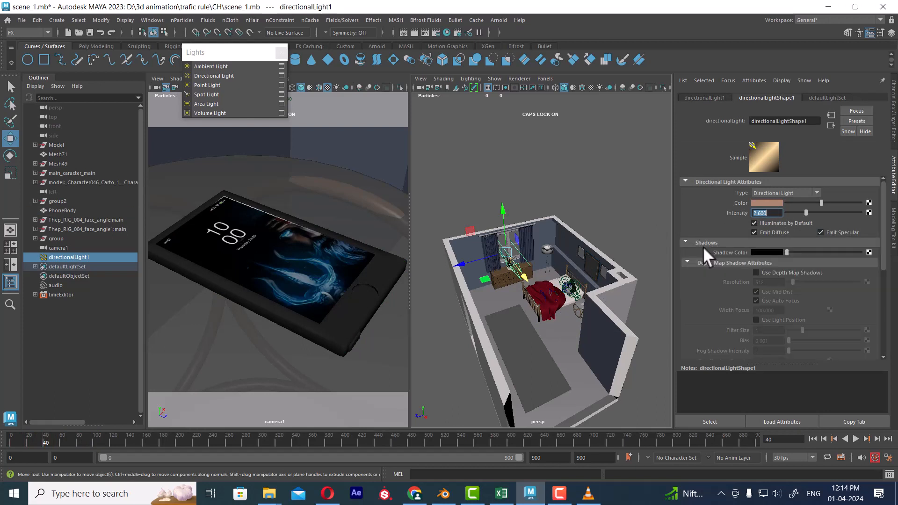
click(773, 272)
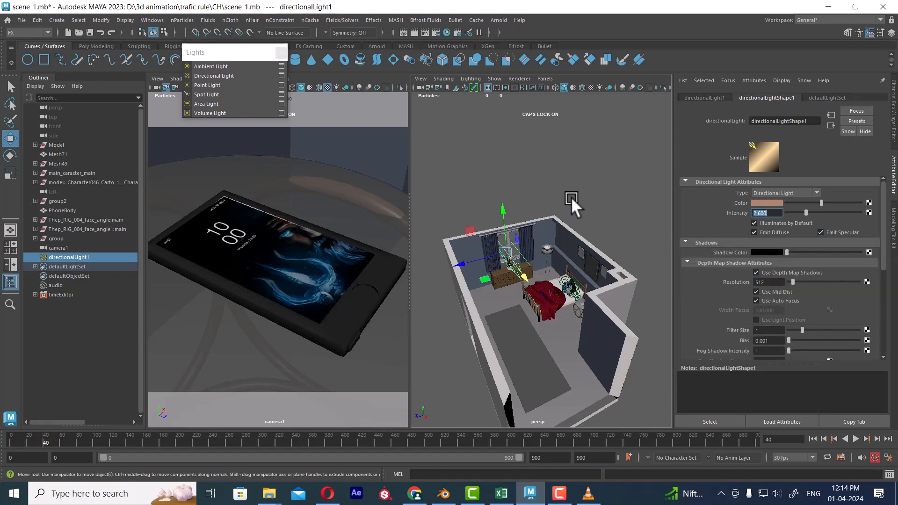
- Clear the selection and render the phone camera view with Maya Software to check the lighting, then dismiss the render
click(343, 195)
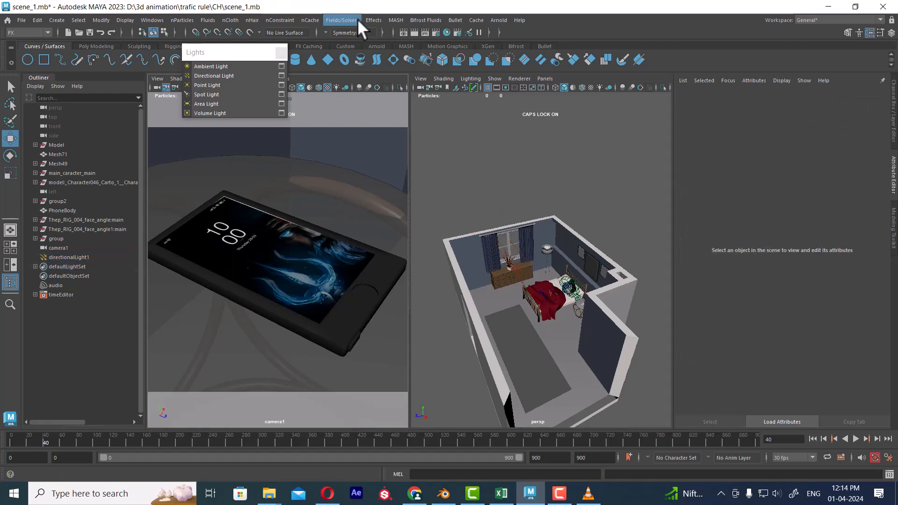
click(412, 32)
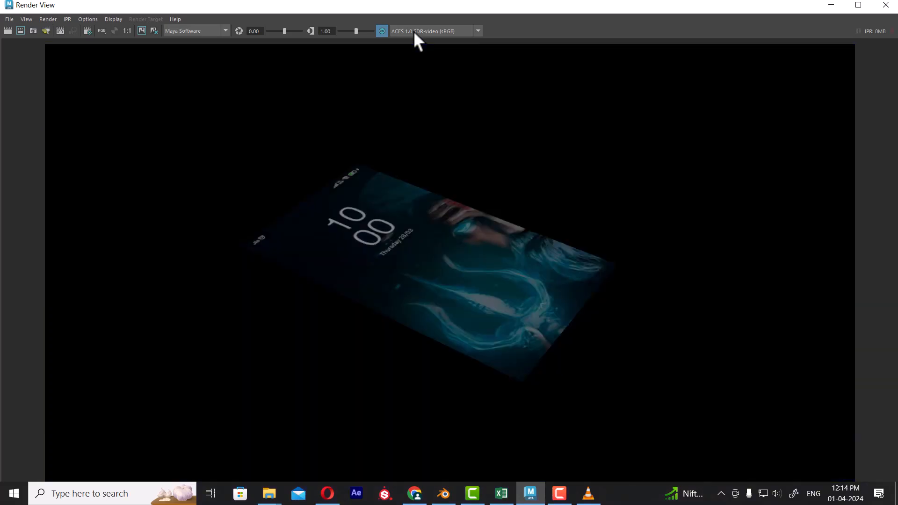
click(830, 5)
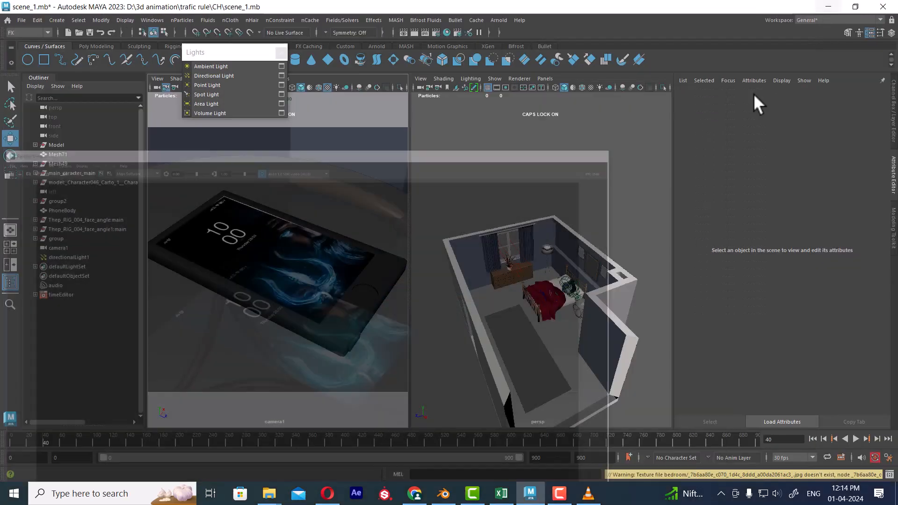
- Turn off the reference state of the layer1 display layer so the room's objects can be selected
alt+drag(523, 299, 585, 253)
click(584, 254)
alt+drag(608, 282, 671, 274)
click(513, 251)
scroll(509, 258, up, 3)
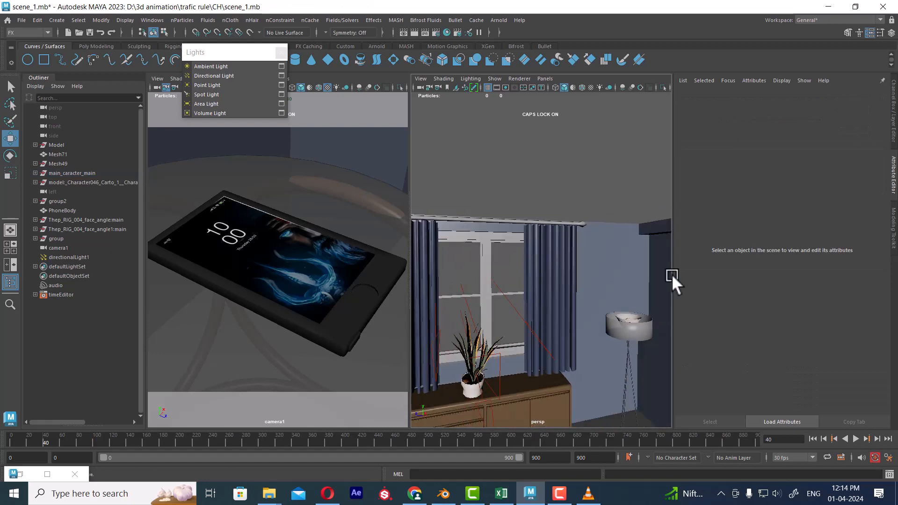
click(891, 33)
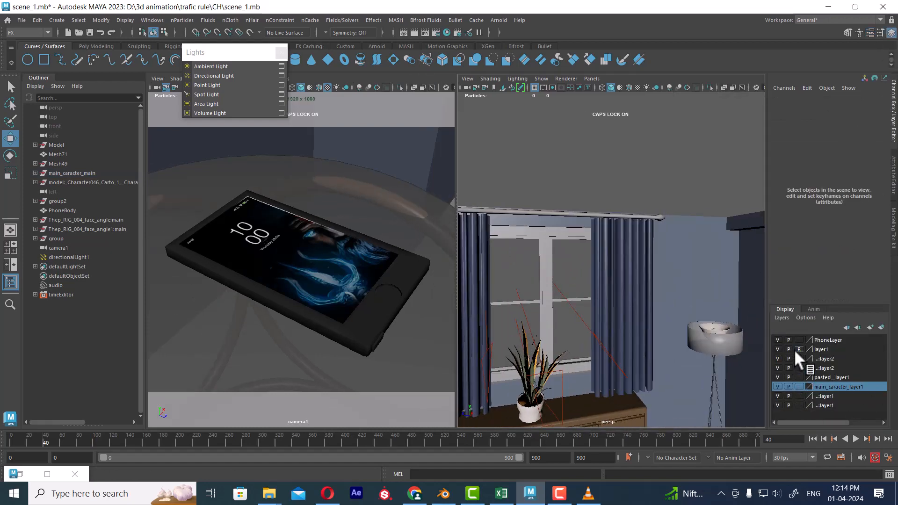
click(778, 350)
click(778, 349)
- Select the bedroom window's frame and examine it up close in shaded display
click(544, 251)
scroll(563, 260, up, 8)
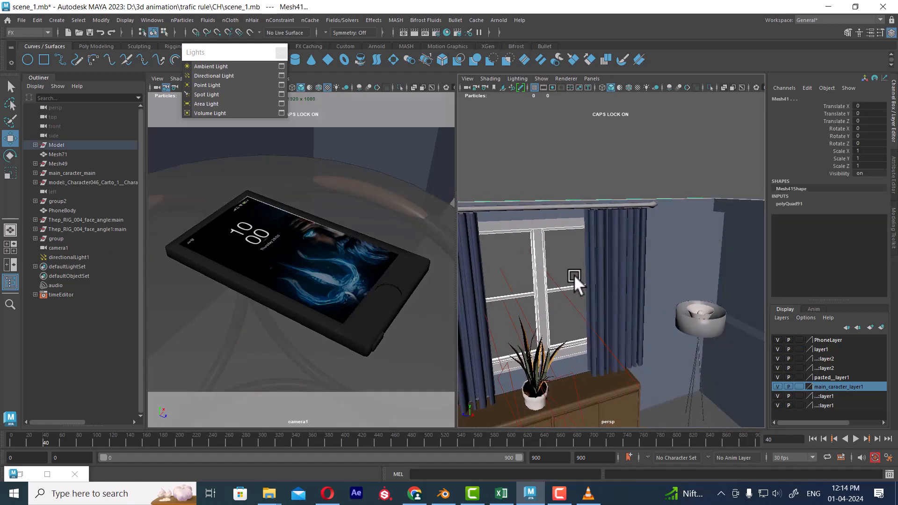
scroll(679, 336, up, 10)
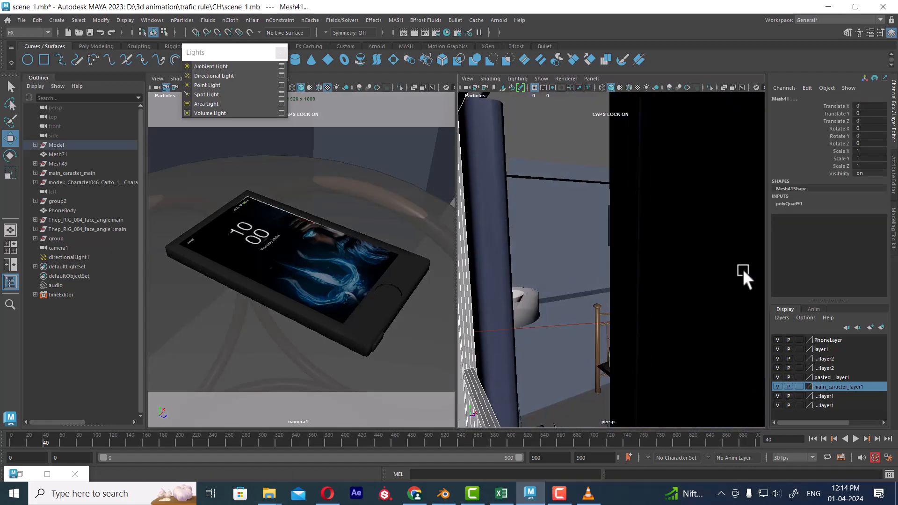
key(5)
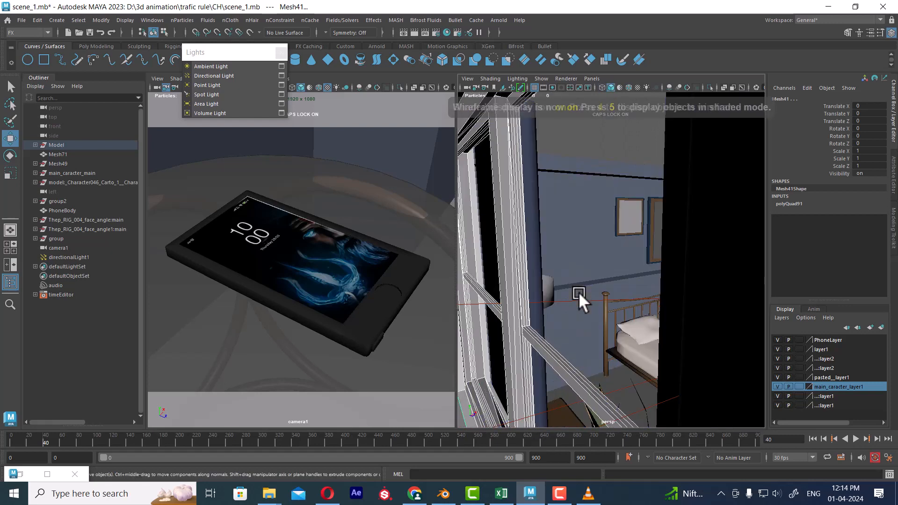
alt+drag(588, 326, 512, 324)
scroll(511, 324, up, 10)
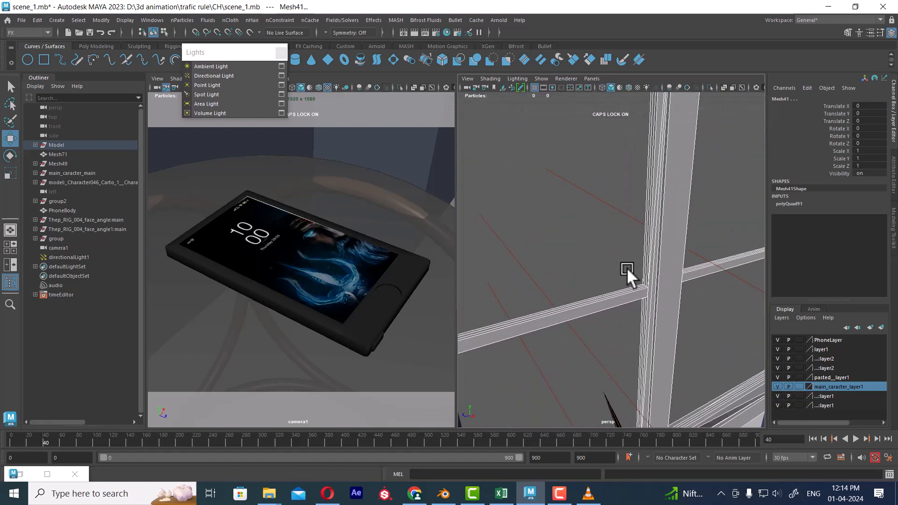
- Select a face on the window's inner frame, inspect the window from outside the house, and clear the selection
scroll(626, 267, down, 5)
click(601, 259)
click(616, 242)
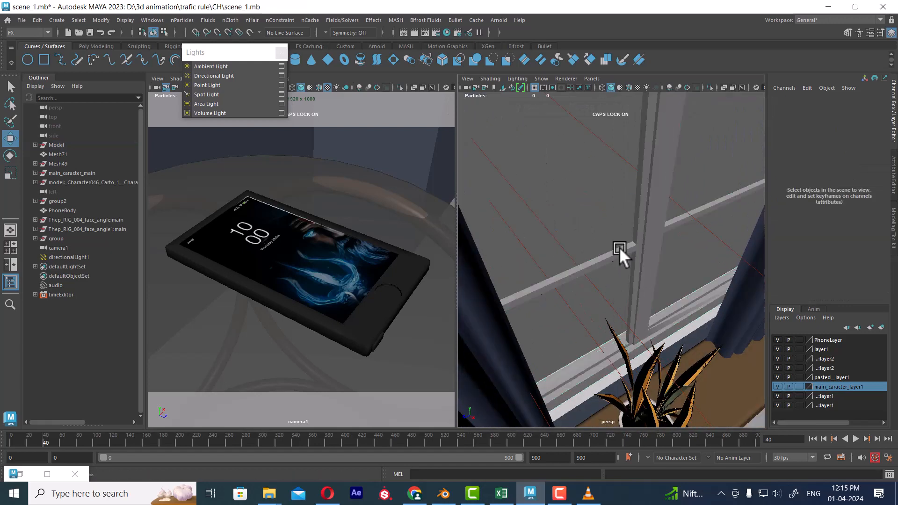
click(619, 247)
right_drag(582, 181, 578, 198)
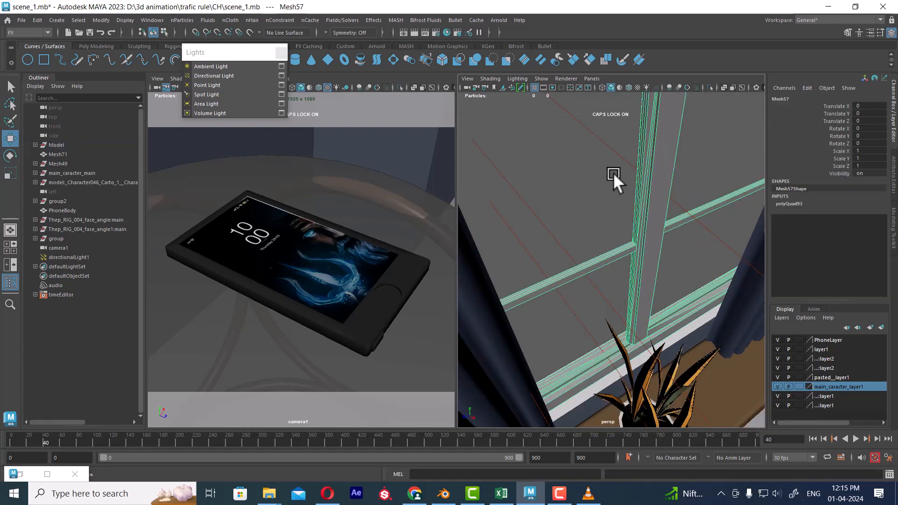
click(641, 229)
alt+right_drag(641, 229, 570, 176)
alt+drag(593, 364, 675, 313)
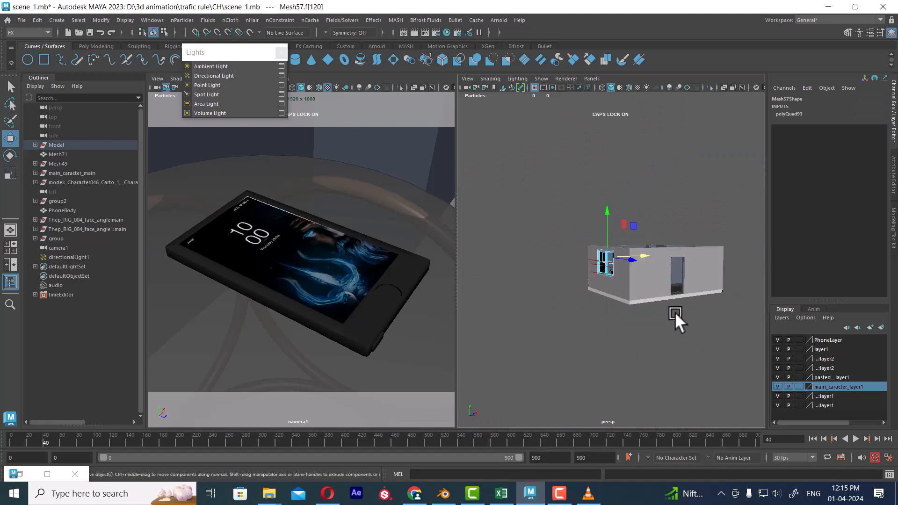
alt+middle_drag(675, 312, 613, 285)
alt+drag(614, 284, 633, 351)
click(632, 344)
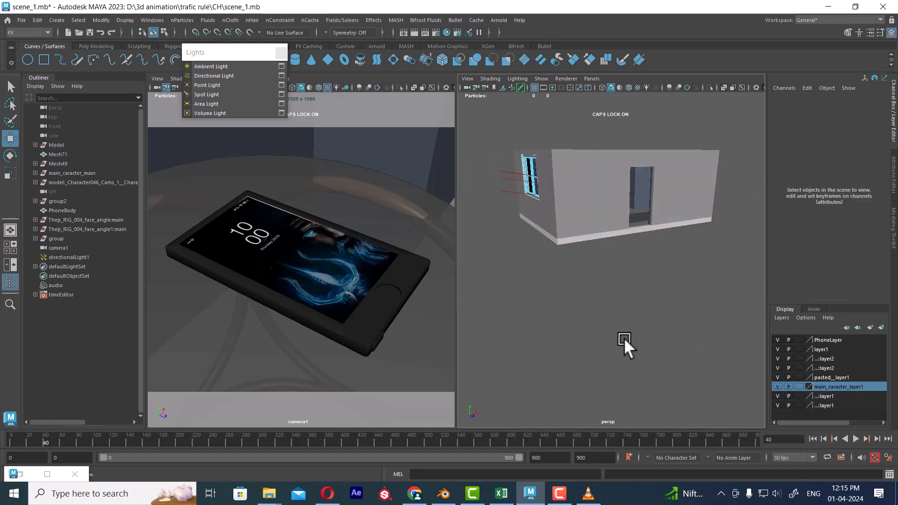
- Search the computer for MAYA and launch Maya 2023
key(super)
text(MAYA)
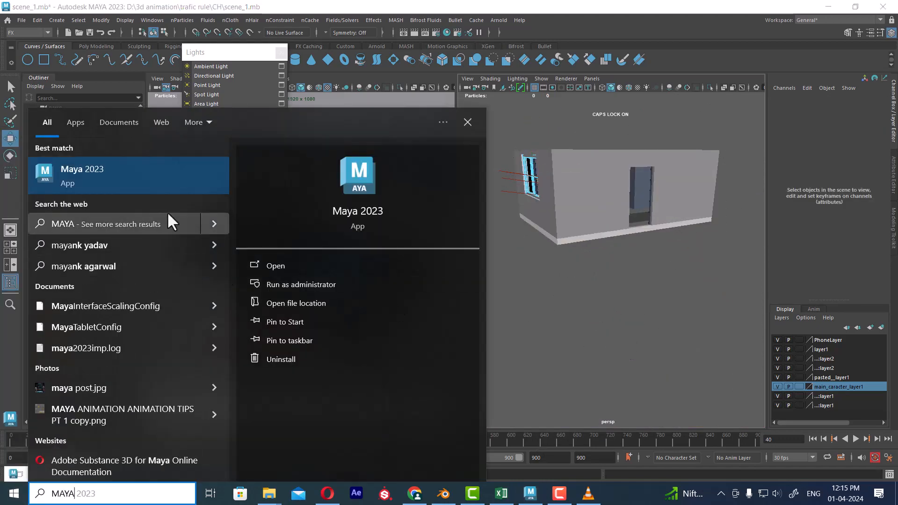
click(150, 183)
- Render the whole bedroom from the perspective view to check the window light, then dismiss the render
alt+drag(626, 367, 554, 363)
scroll(626, 286, up, 3)
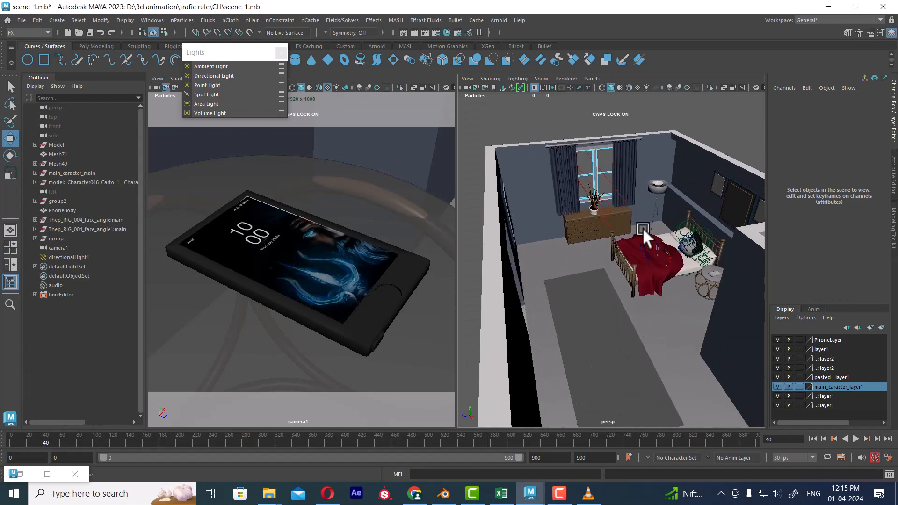
click(414, 32)
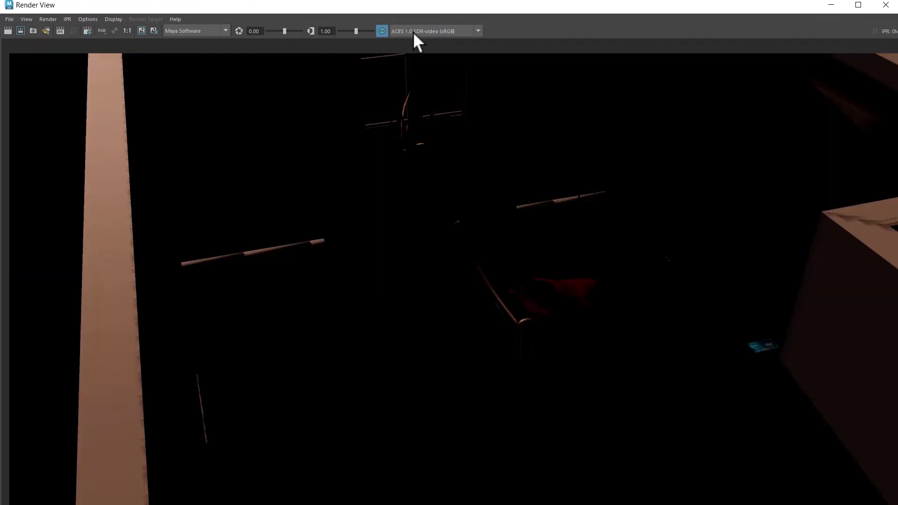
click(831, 6)
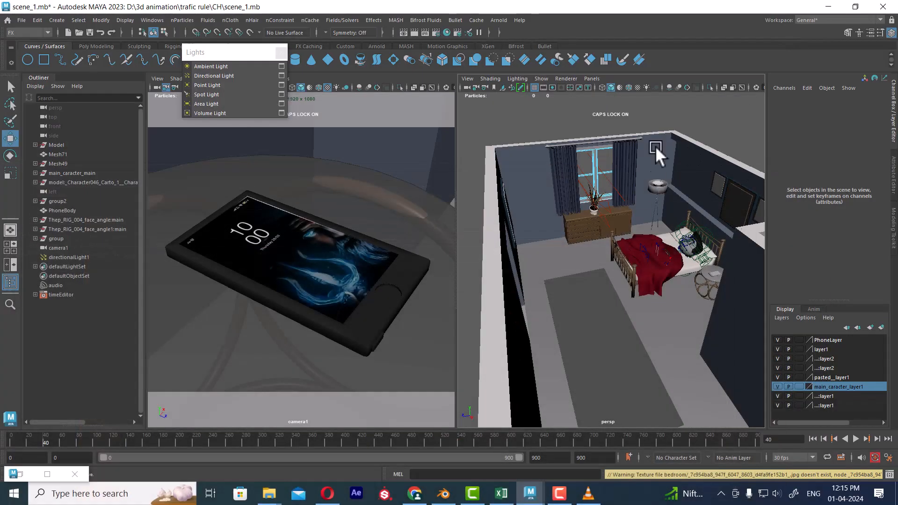
- Lower the render image size in Render Settings, trying the HD 540 preset before choosing 640x480
click(435, 32)
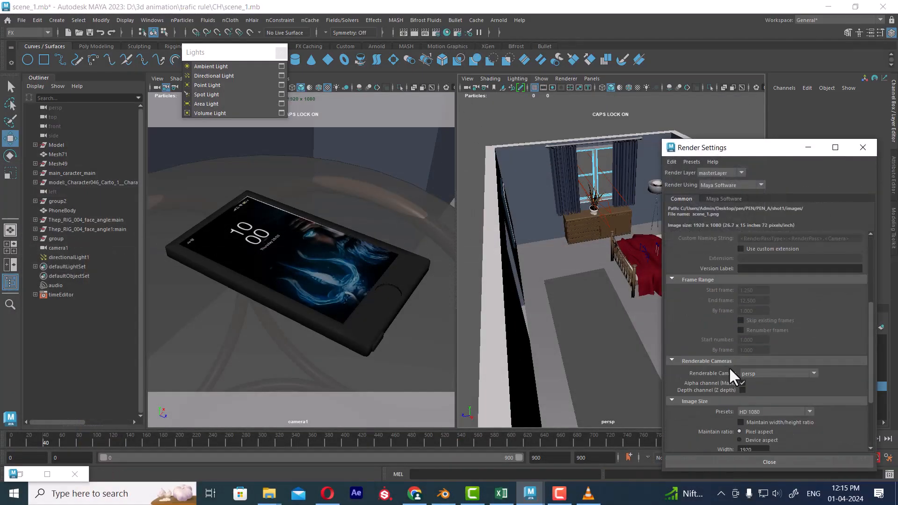
scroll(776, 393, down, 3)
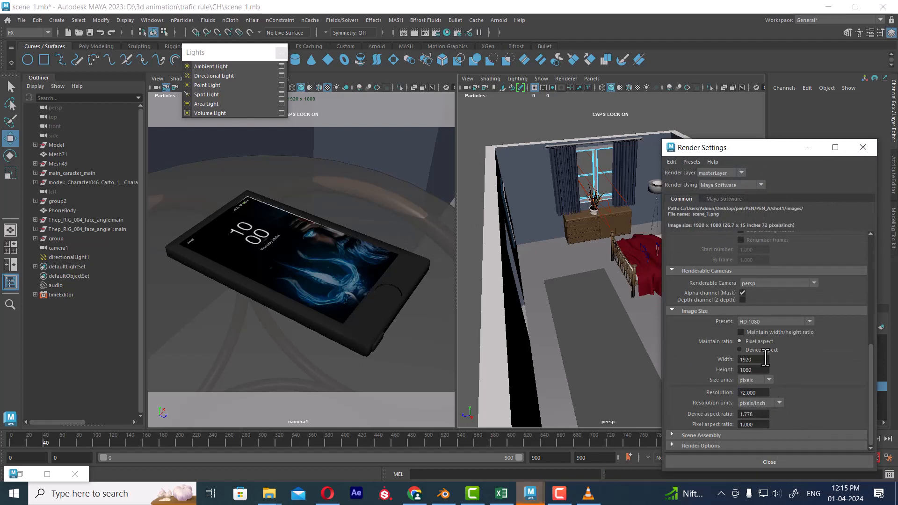
click(779, 321)
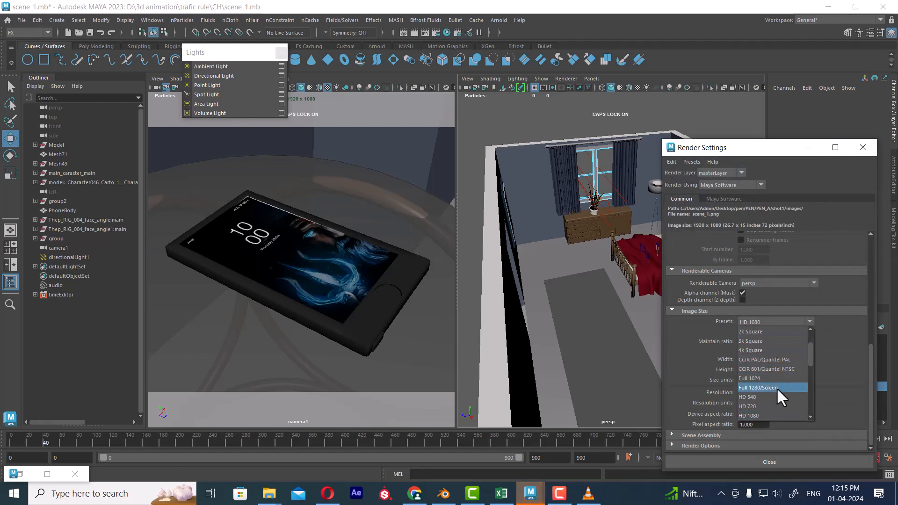
scroll(772, 397, down, 2)
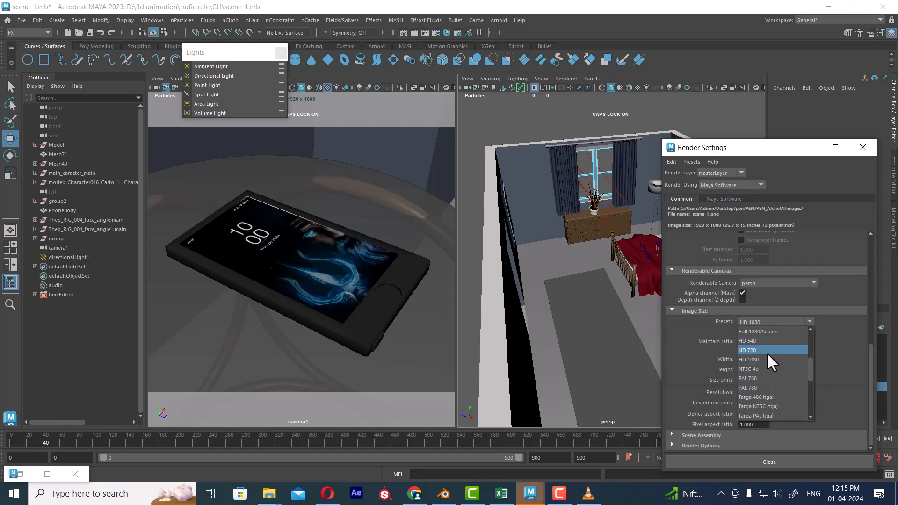
scroll(763, 380, down, 2)
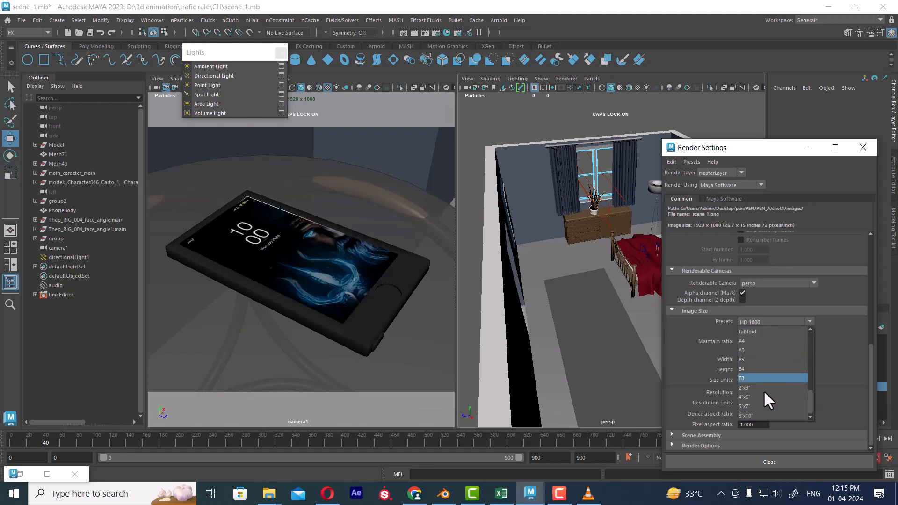
scroll(763, 390, up, 2)
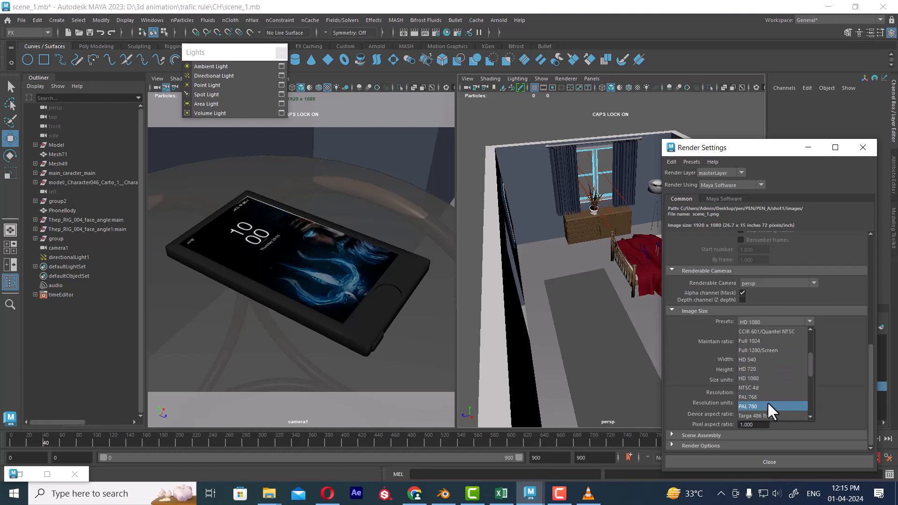
click(770, 359)
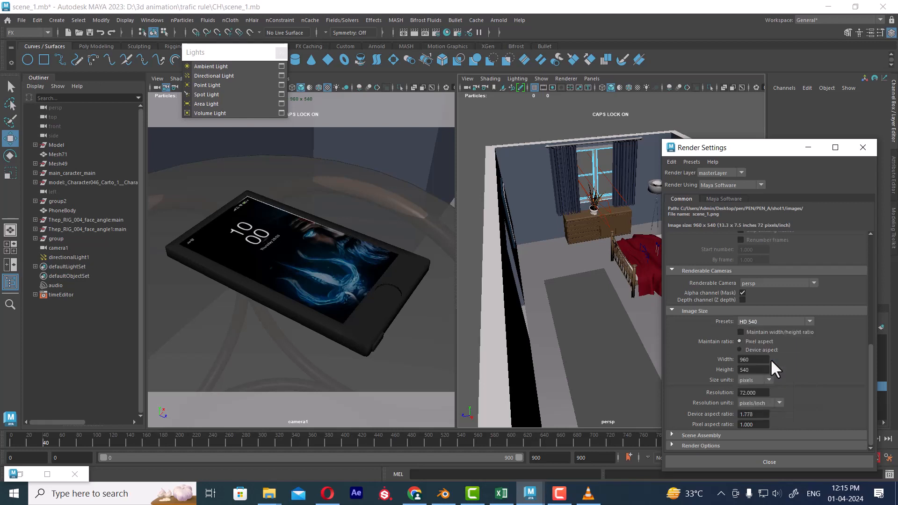
click(774, 322)
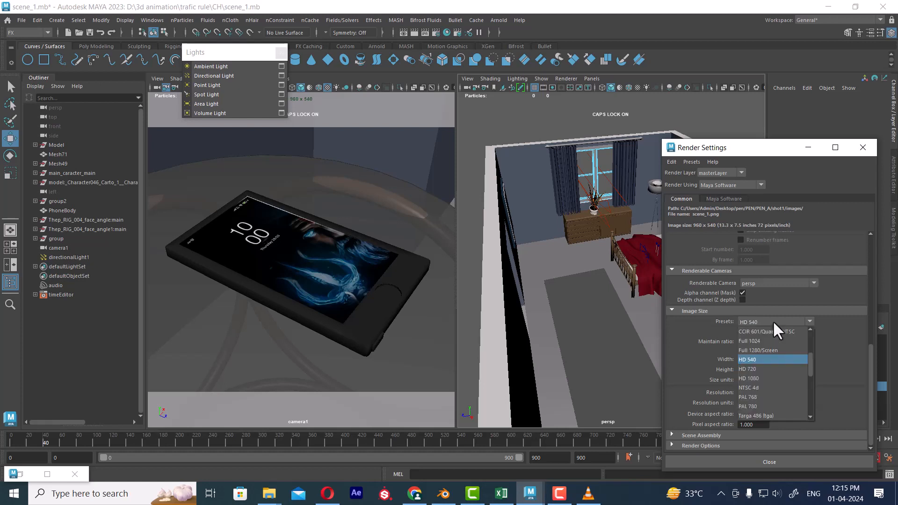
scroll(772, 339, up, 3)
click(773, 350)
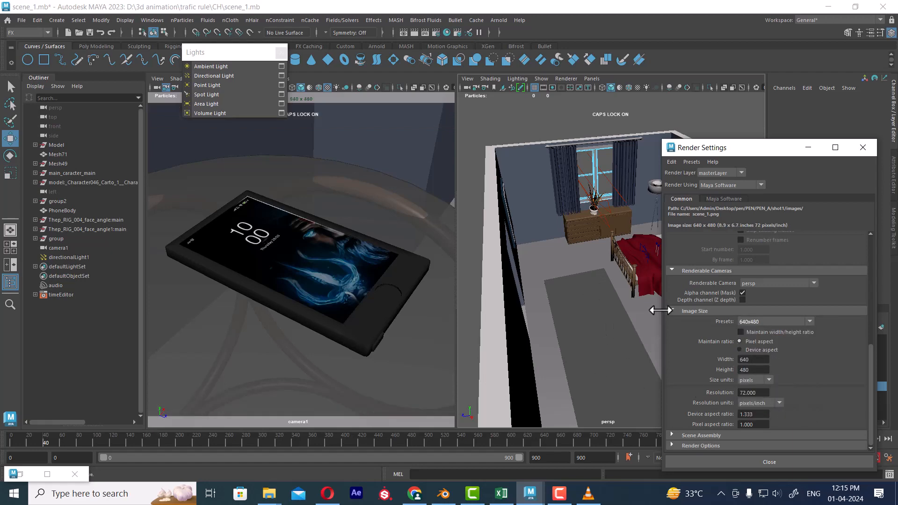
- Render the phone camera view at the reduced size, then dismiss the render and close Render Settings
alt+drag(661, 310, 575, 248)
click(326, 225)
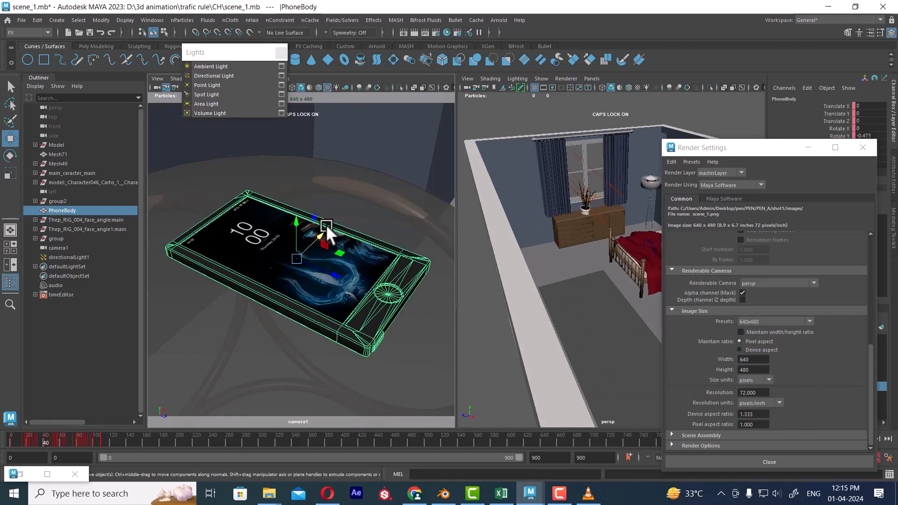
click(415, 33)
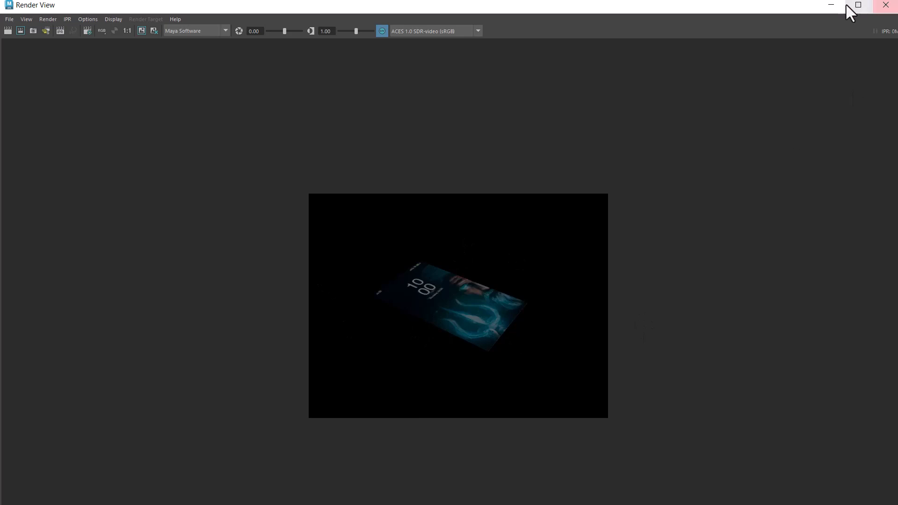
click(831, 5)
click(863, 147)
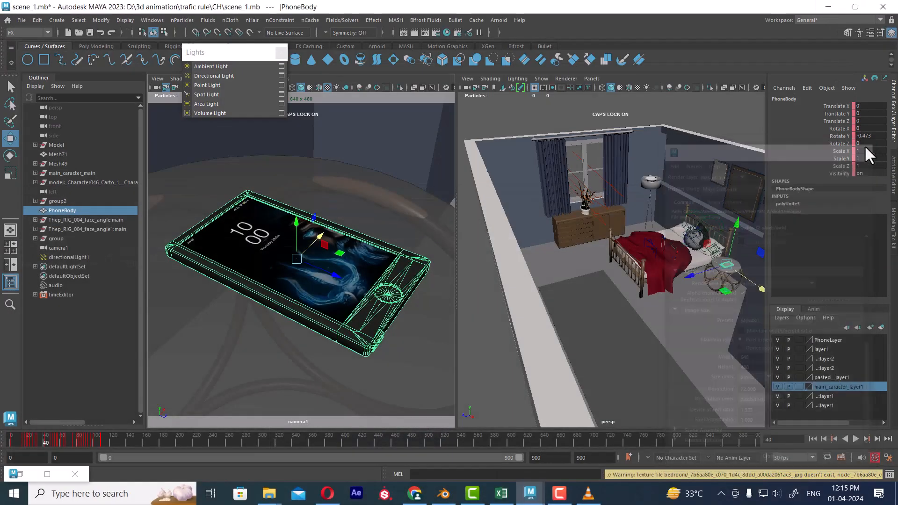
- Create a spot light and, looking through it, position it above the bedside table aimed down at the phone
mouse_move(661, 302)
alt+mouse_down()
mouse_move(671, 284)
mouse_move(641, 307)
mouse_move(675, 283)
mouse_move(663, 309)
alt+mouse_up()
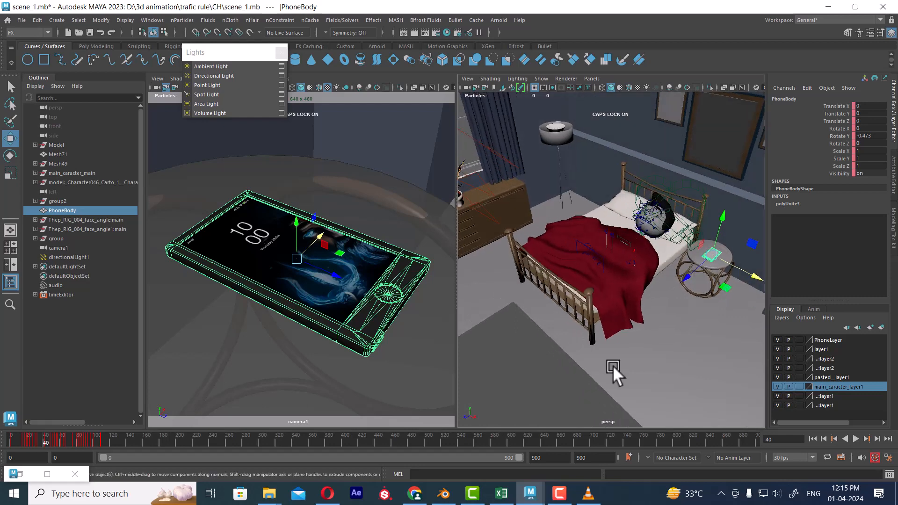
click(221, 94)
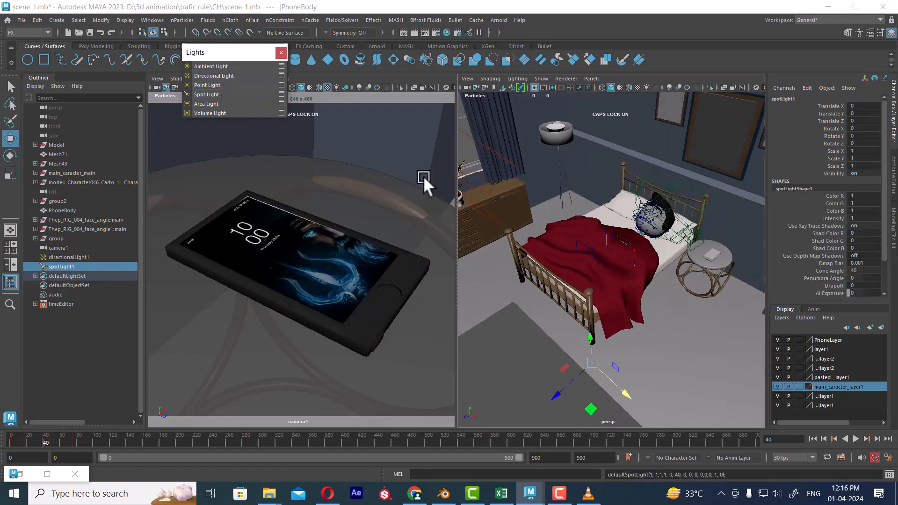
click(590, 79)
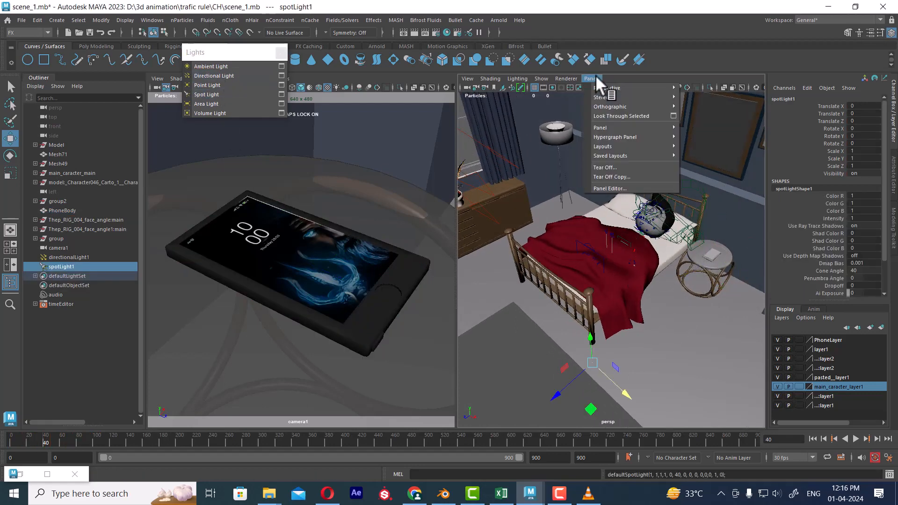
click(619, 115)
scroll(643, 277, down, 5)
alt+drag(642, 276, 675, 185)
scroll(635, 265, up, 5)
key(space)
- Frame the bedside table and phone in the perspective view and render them to check the spot light
alt+middle_drag(675, 185, 646, 274)
scroll(646, 273, up, 3)
alt+drag(646, 273, 674, 256)
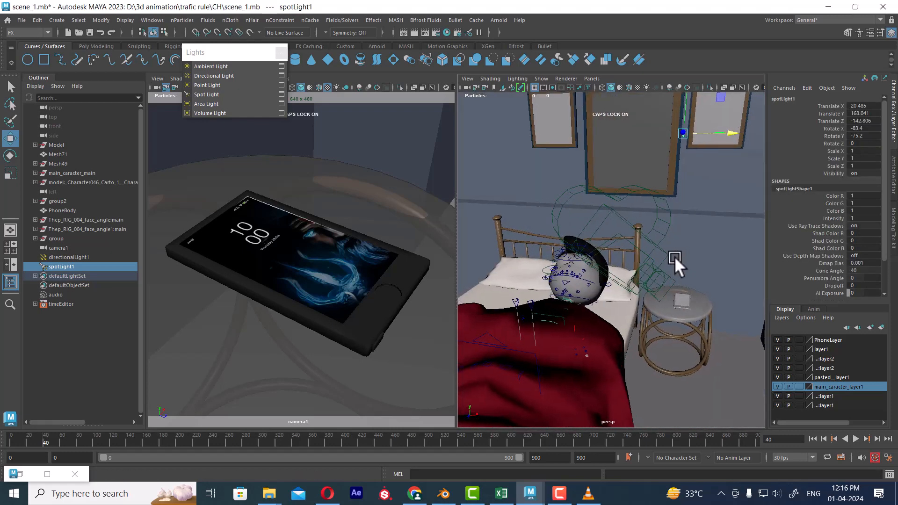
alt+middle_drag(674, 256, 630, 240)
scroll(666, 271, up, 2)
alt+drag(629, 239, 659, 290)
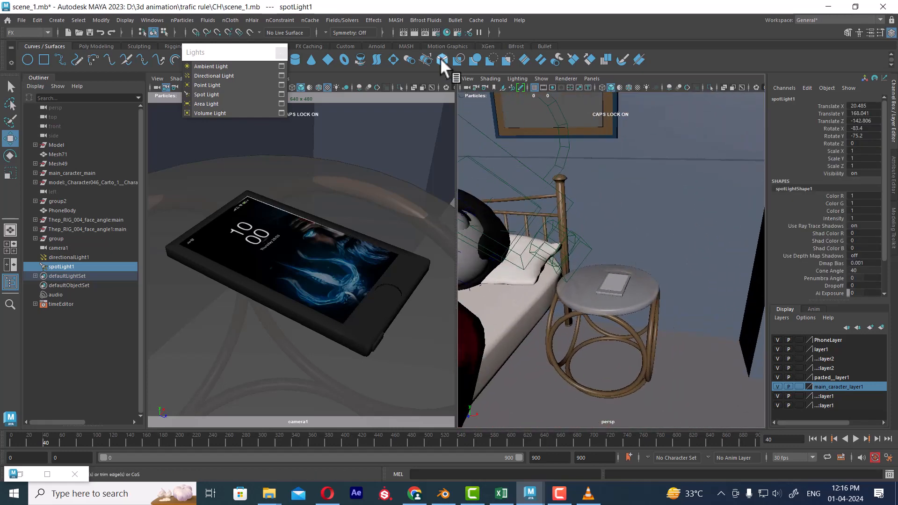
click(414, 32)
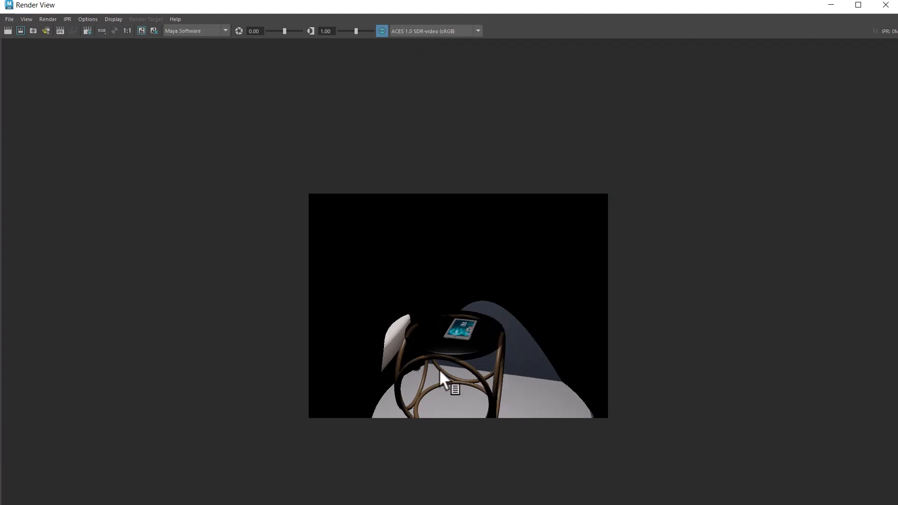
- Dismiss the render and scale the spot light above the bedside table uniformly to about 19.9
click(885, 5)
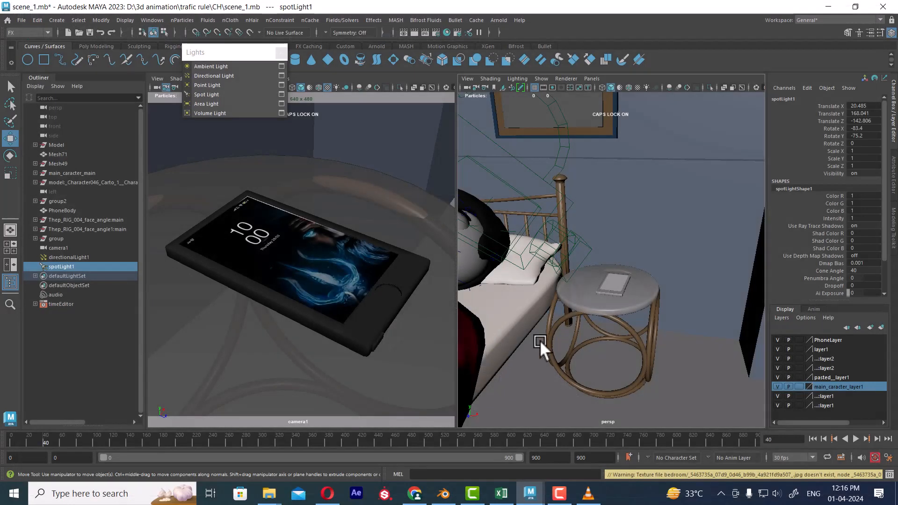
alt+drag(632, 311, 624, 280)
key(r)
drag(598, 183, 664, 169)
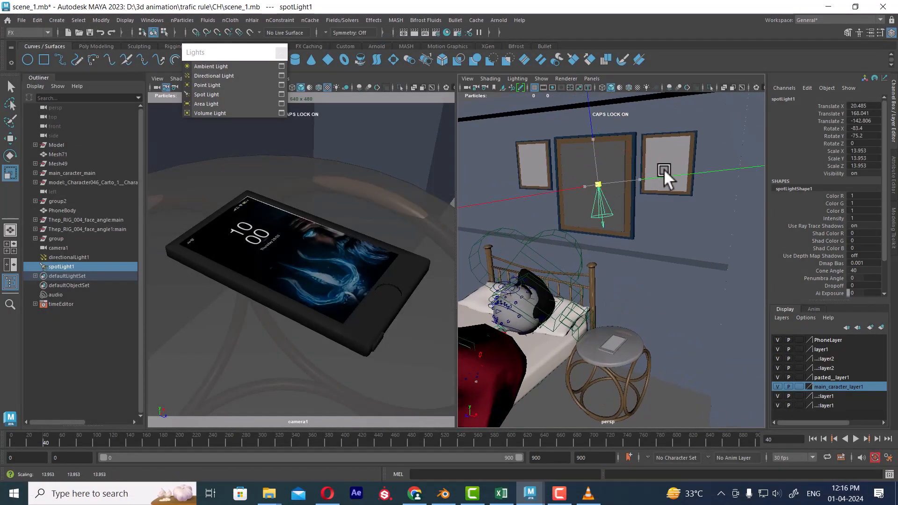
alt+drag(676, 304, 690, 343)
- Looking through the spot light, move it down close over the phone on the bedside table, then return to the perspective view
click(592, 80)
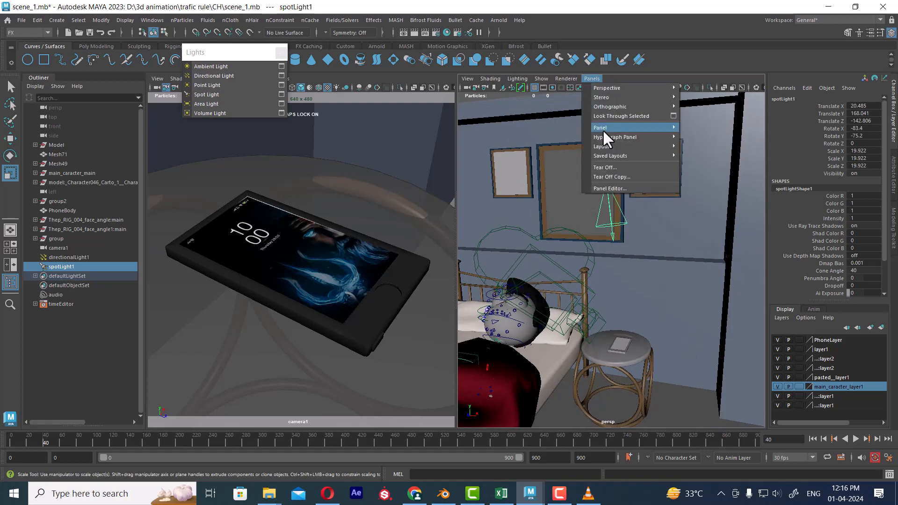
click(621, 116)
alt+right_drag(642, 226, 633, 282)
alt+middle_drag(633, 284, 634, 281)
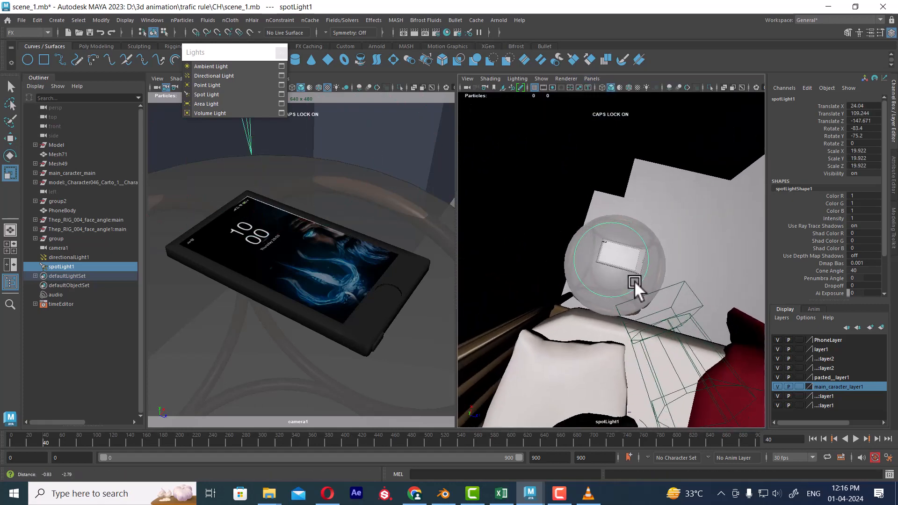
key(space)
drag(634, 282, 672, 160)
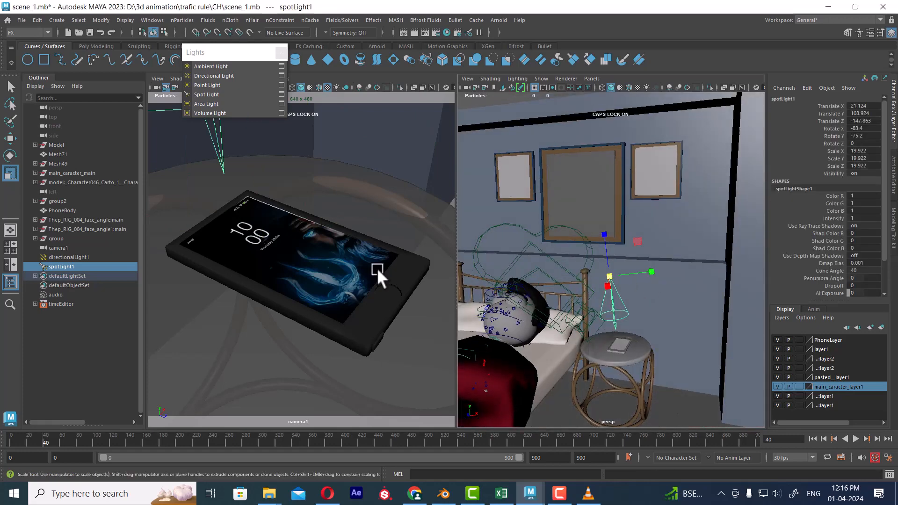
- Render the phone camera view to check the lowered spot light on the phone
click(377, 268)
click(414, 33)
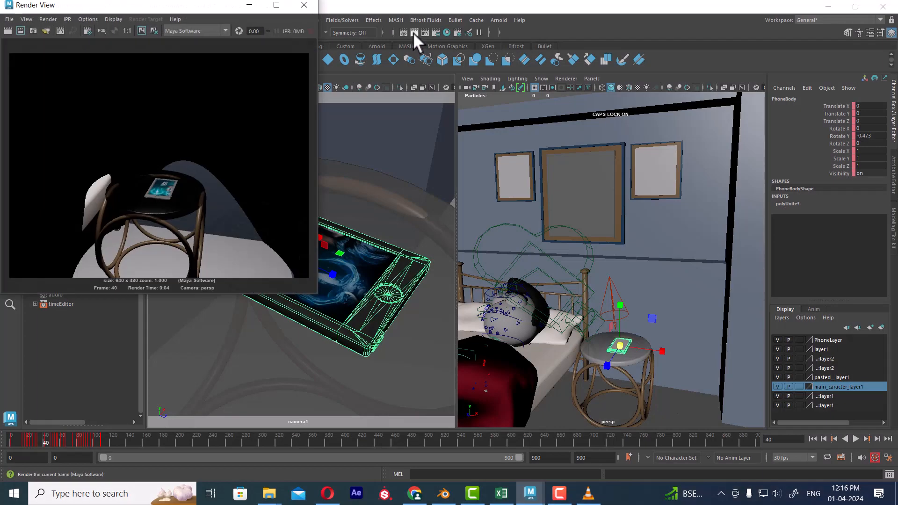
click(413, 32)
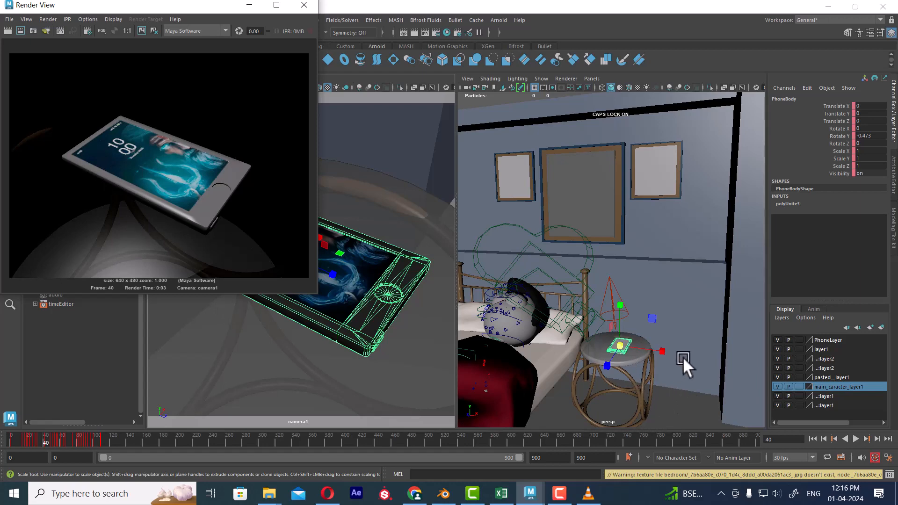
- Select the bedside table mesh under the phone and show its material attributes
alt+drag(678, 350, 661, 309)
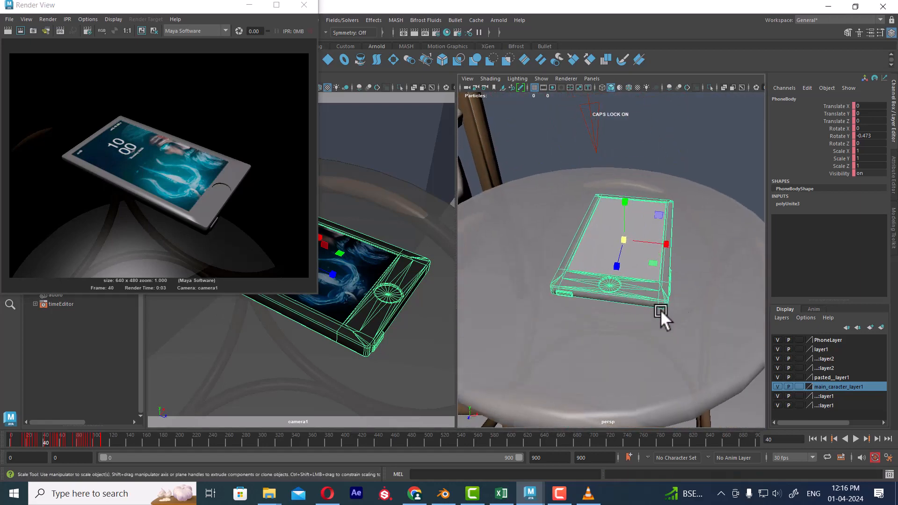
key(w)
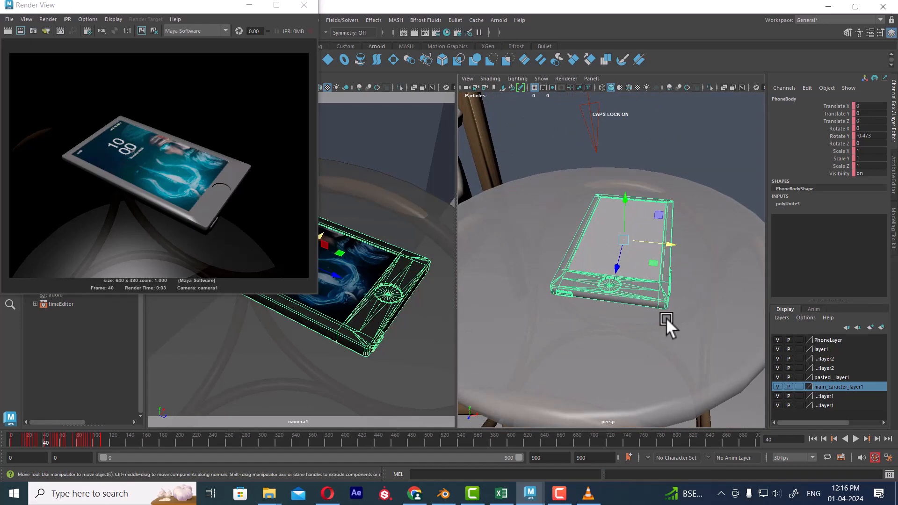
click(655, 363)
alt+drag(689, 373, 679, 343)
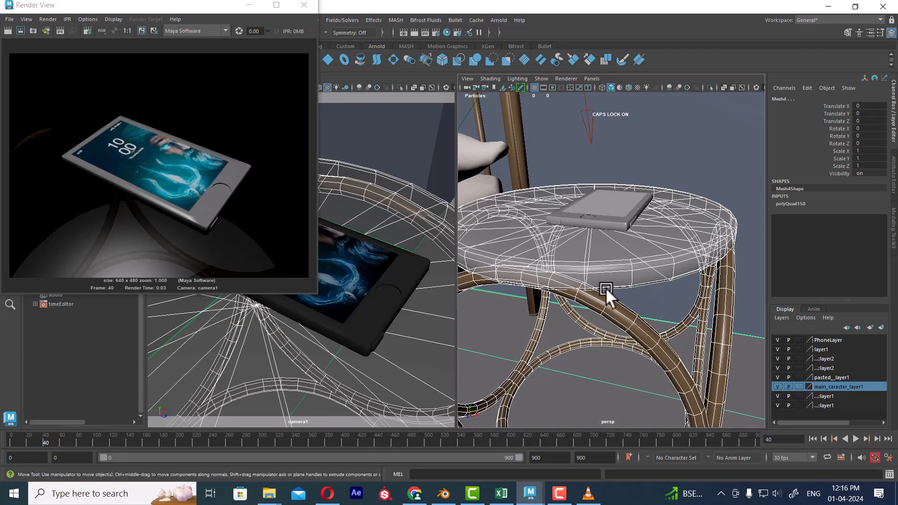
alt+drag(605, 287, 657, 280)
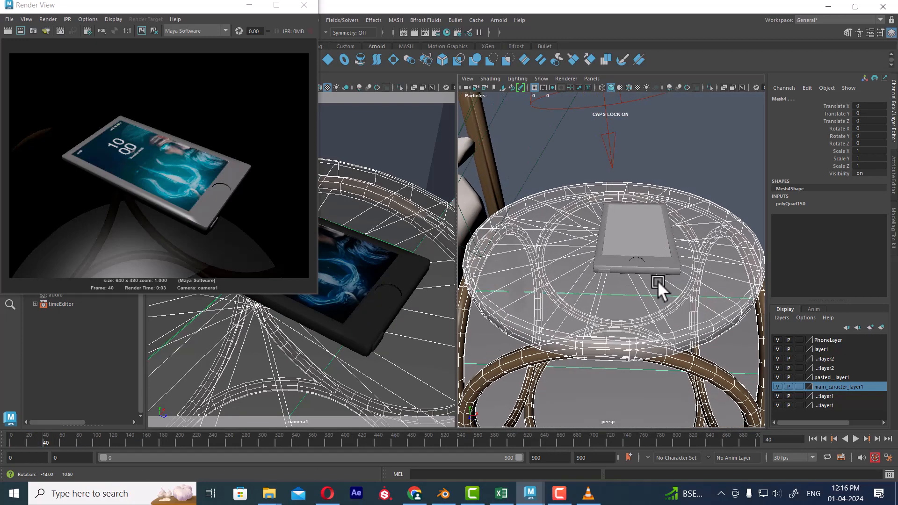
click(703, 336)
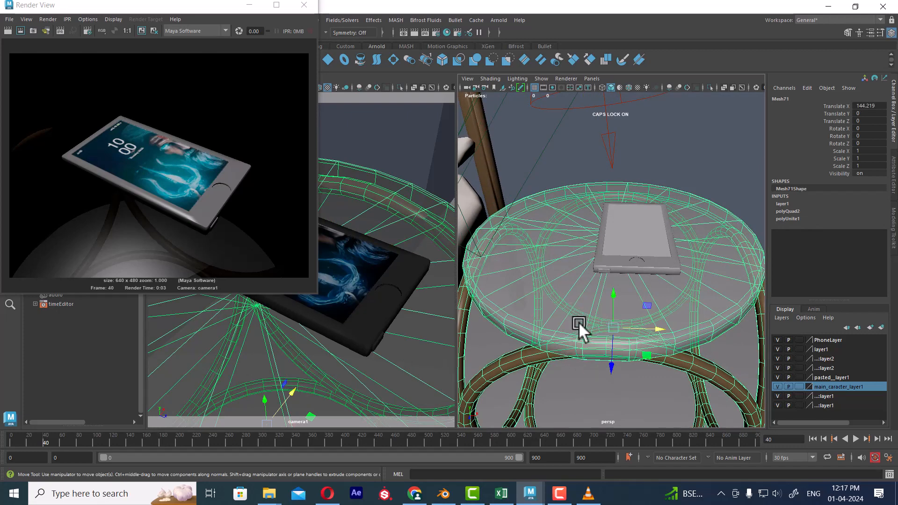
right_click(562, 292)
click(570, 411)
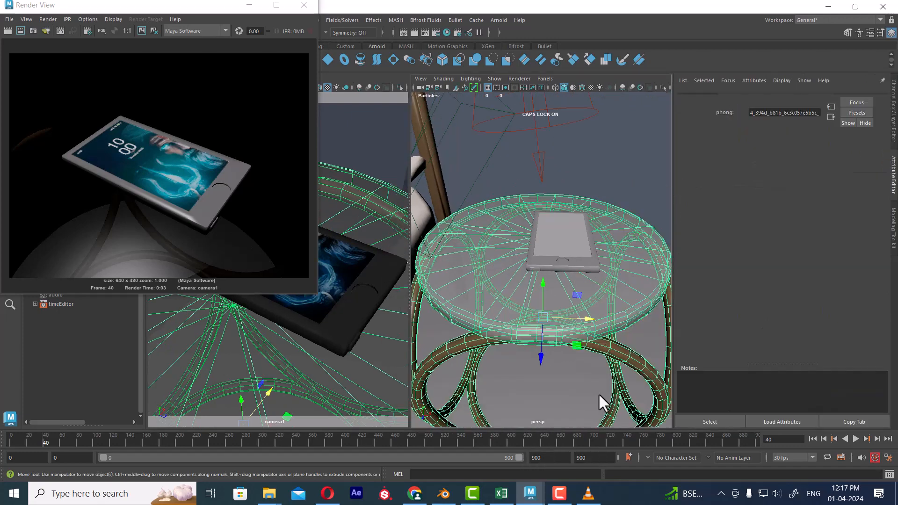
- Try to show the material attributes of individual faces on the bedside table's top
right_drag(606, 184, 642, 413)
click(629, 257)
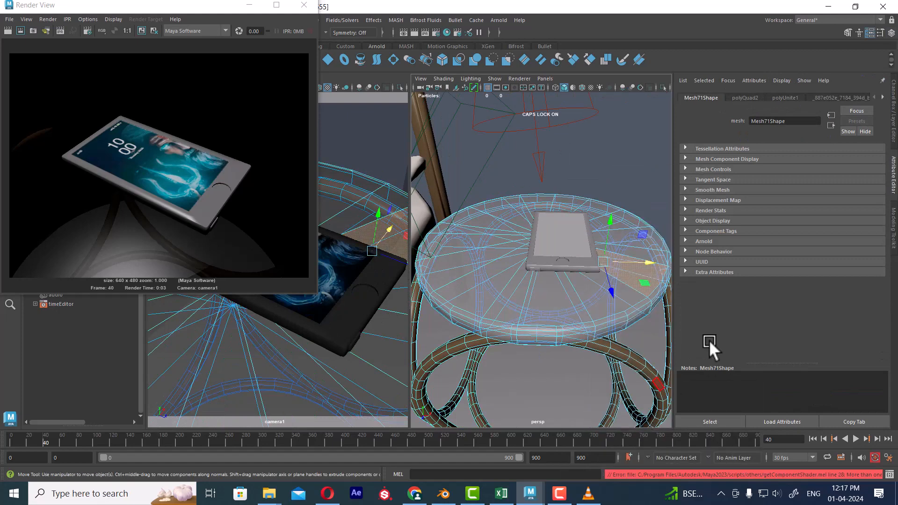
click(584, 321)
right_click(582, 315)
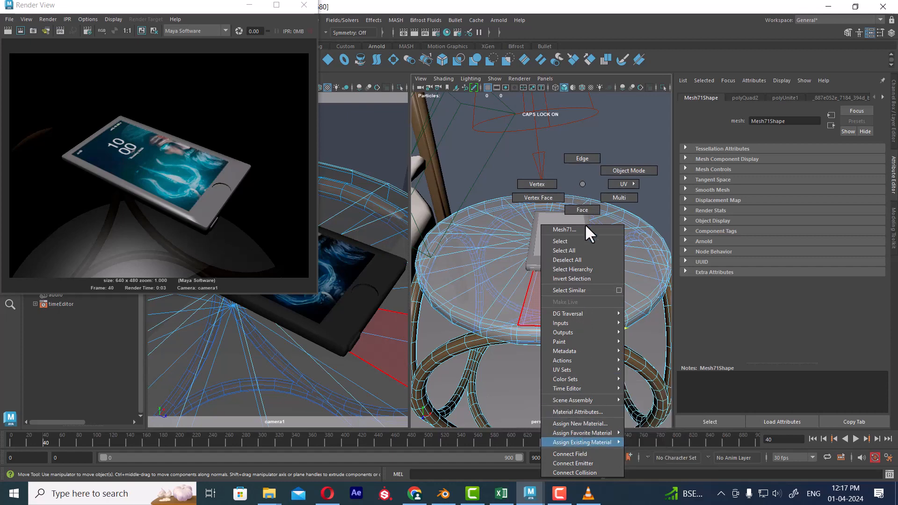
click(595, 269)
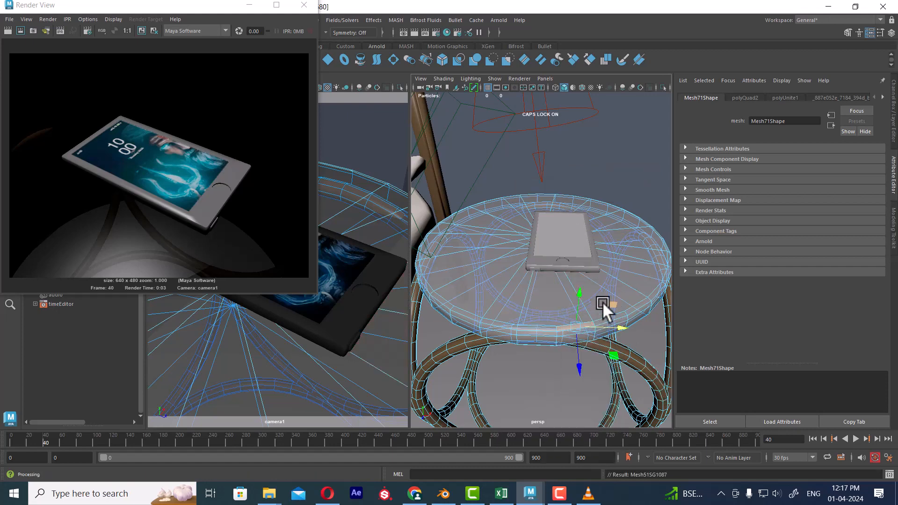
right_drag(569, 324, 571, 411)
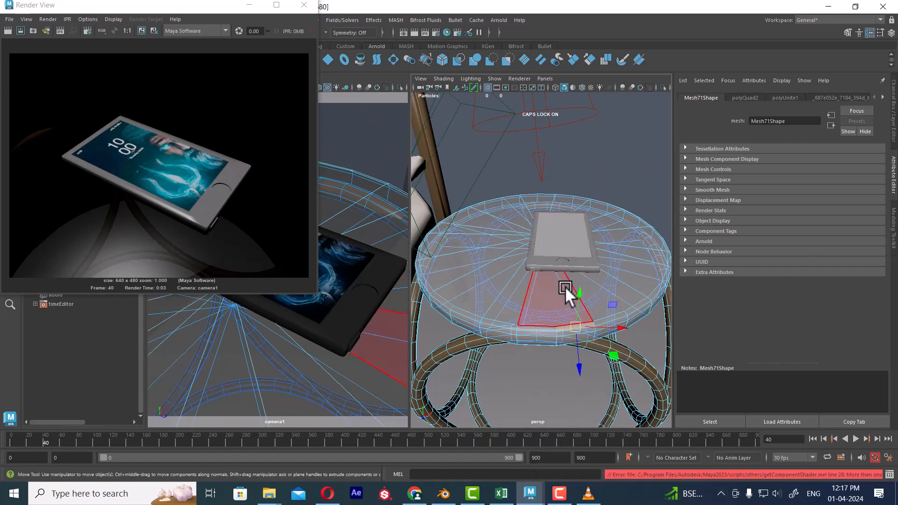
- Open Hypershade, return the bedside table to object mode, and rename its brown phong material to WOOD_
click(447, 32)
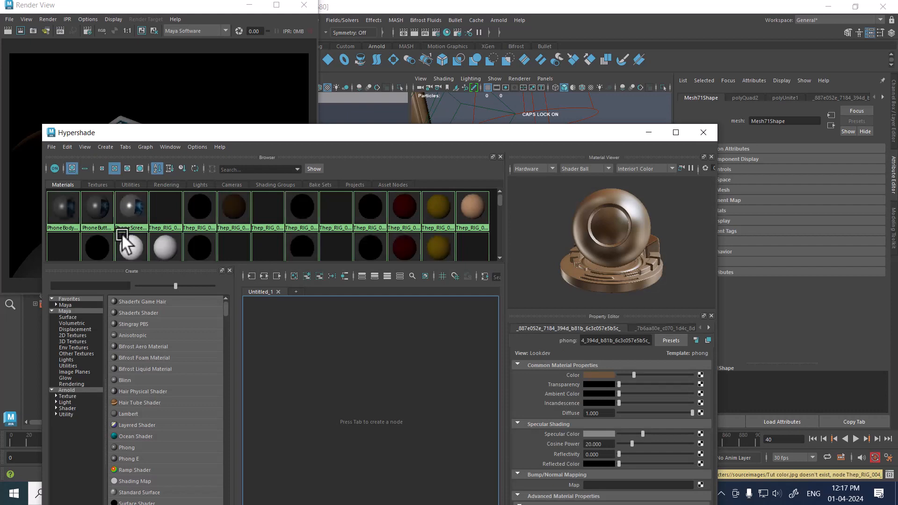
drag(319, 136, 598, 360)
right_drag(474, 290, 520, 153)
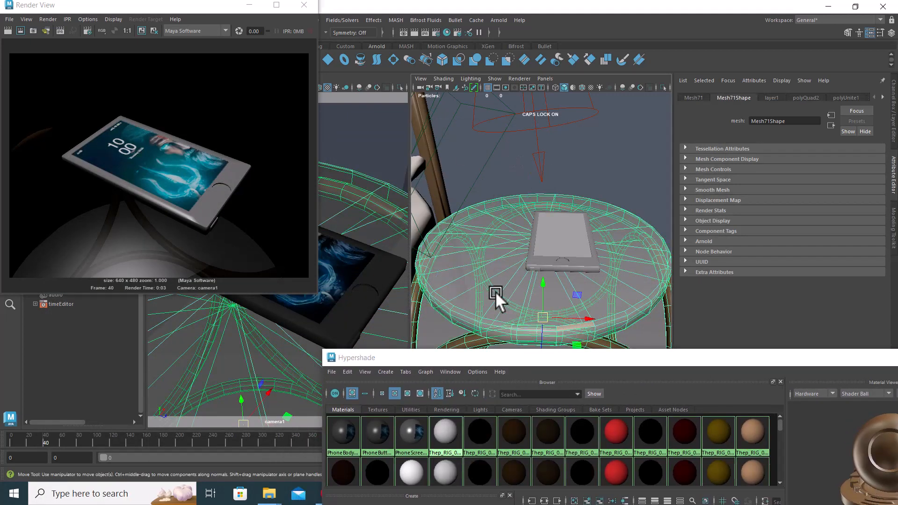
right_drag(483, 289, 561, 411)
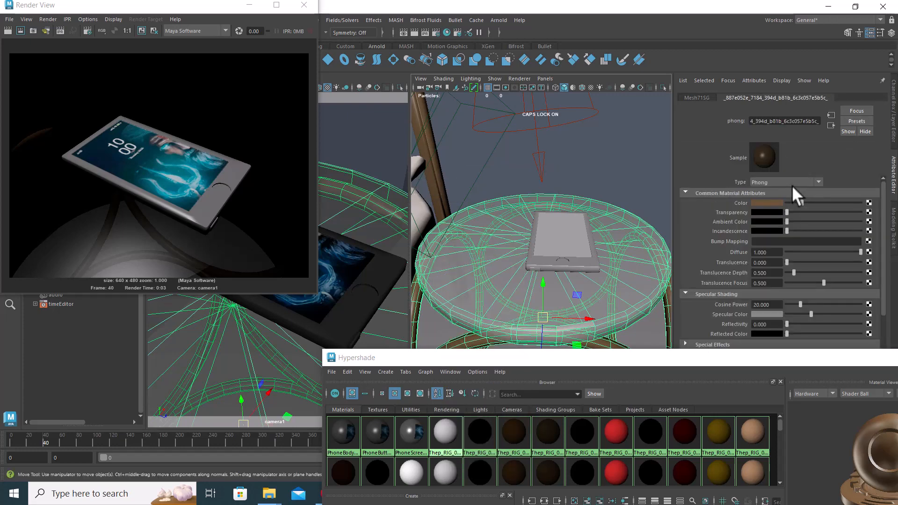
drag(814, 122, 681, 123)
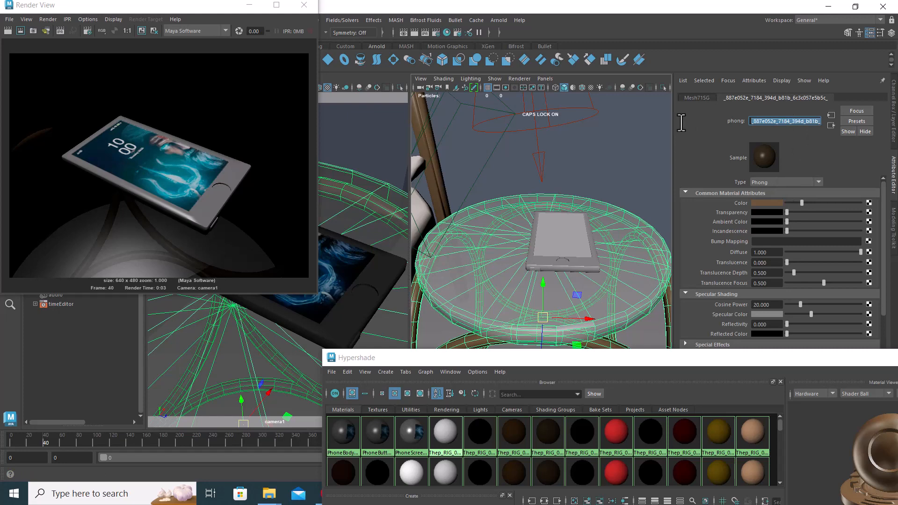
text(WOOD_)
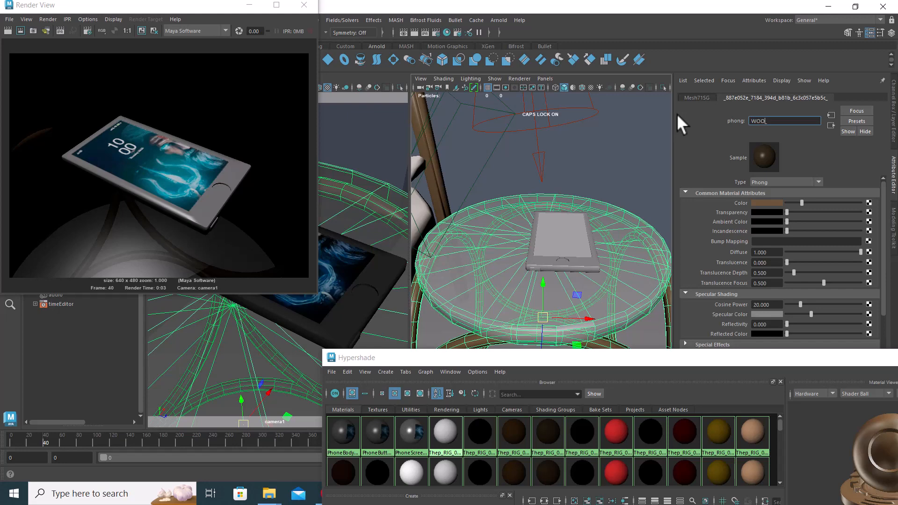
key(Return)
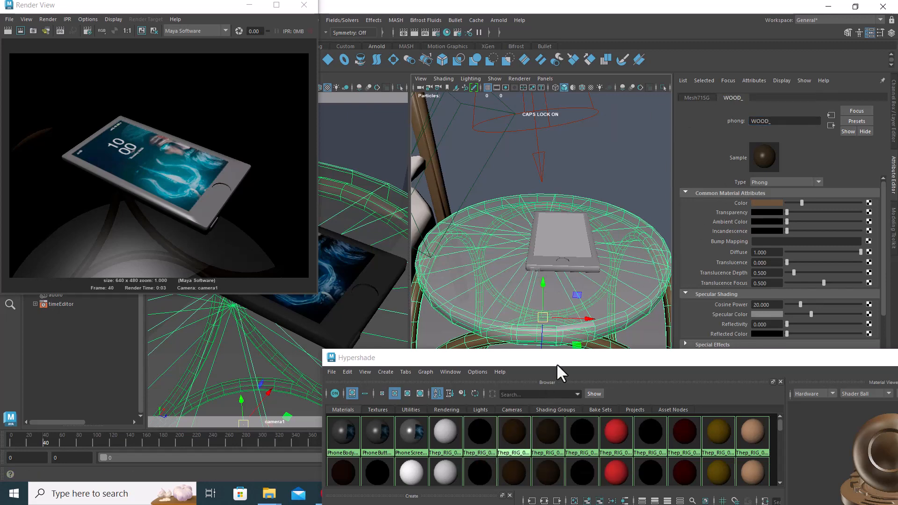
- Enlarge Hypershade's material browser and delete the scene's unused shading nodes
drag(557, 361, 782, 169)
scroll(711, 259, down, 5)
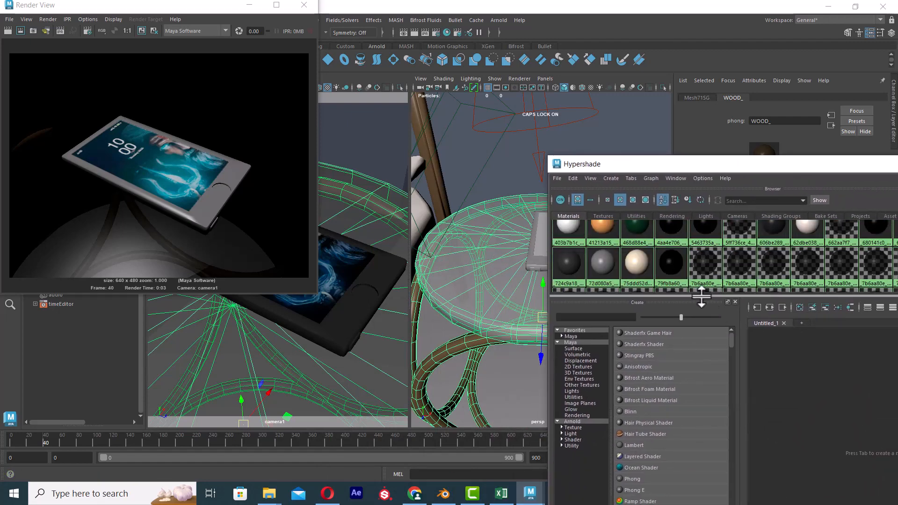
drag(701, 298, 700, 442)
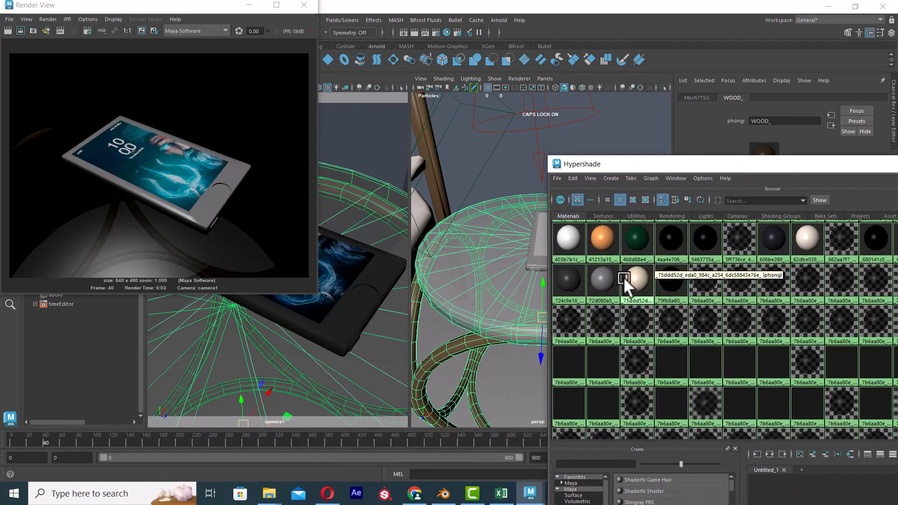
scroll(745, 344, down, 3)
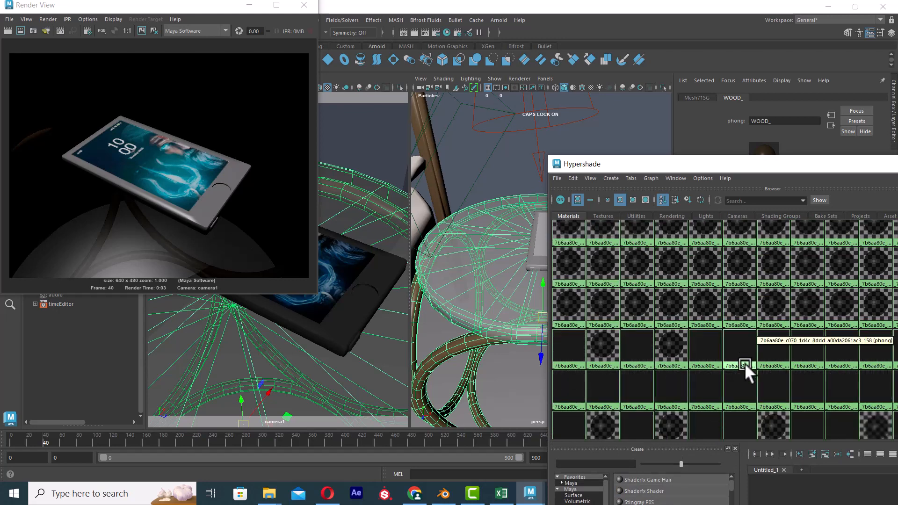
click(573, 178)
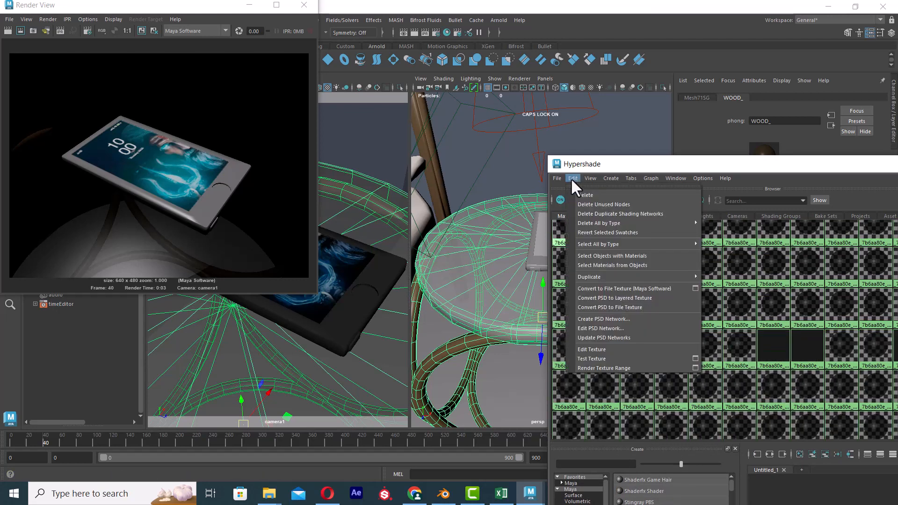
click(622, 205)
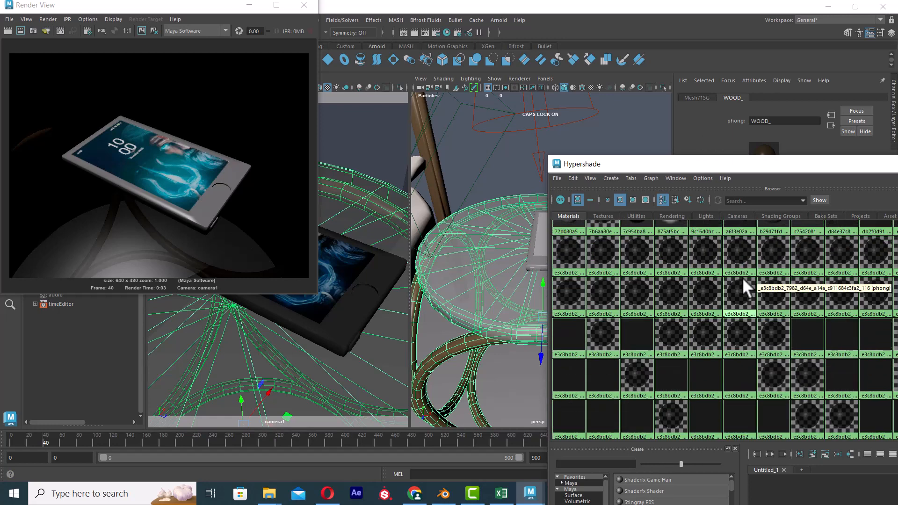
- Inspect the PhoneBody_m material in Hypershade, then reselect the bedside table mesh
drag(744, 165, 719, 159)
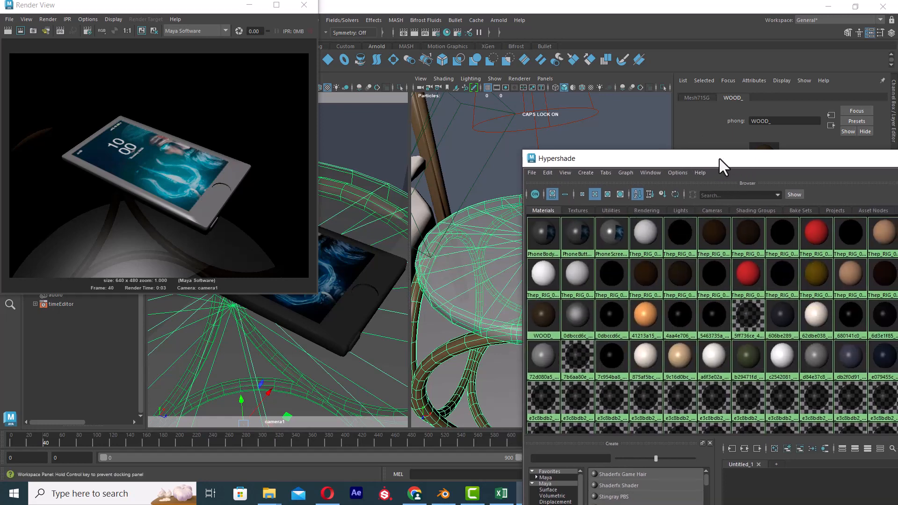
click(604, 239)
click(541, 234)
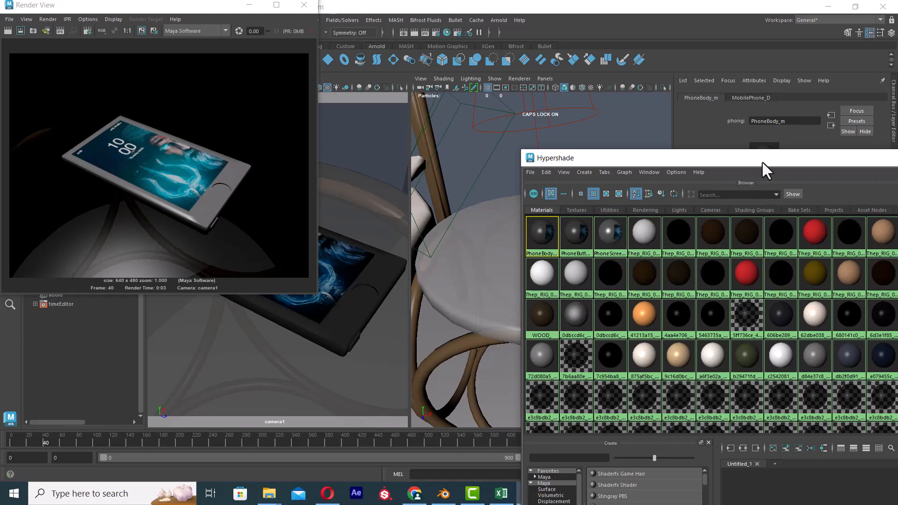
drag(762, 160, 586, 364)
click(537, 318)
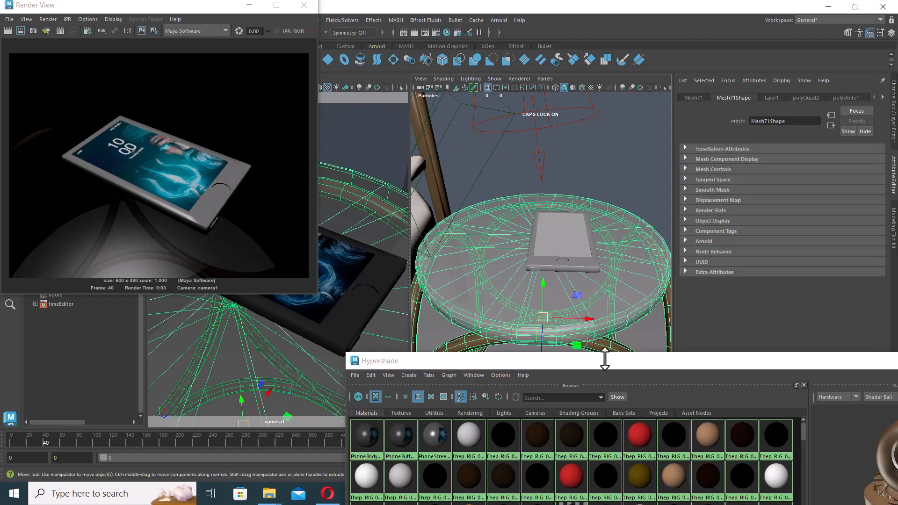
- Position Hypershade beside the bedside table and select the faces that use the WOOD_ material
drag(594, 361, 720, 168)
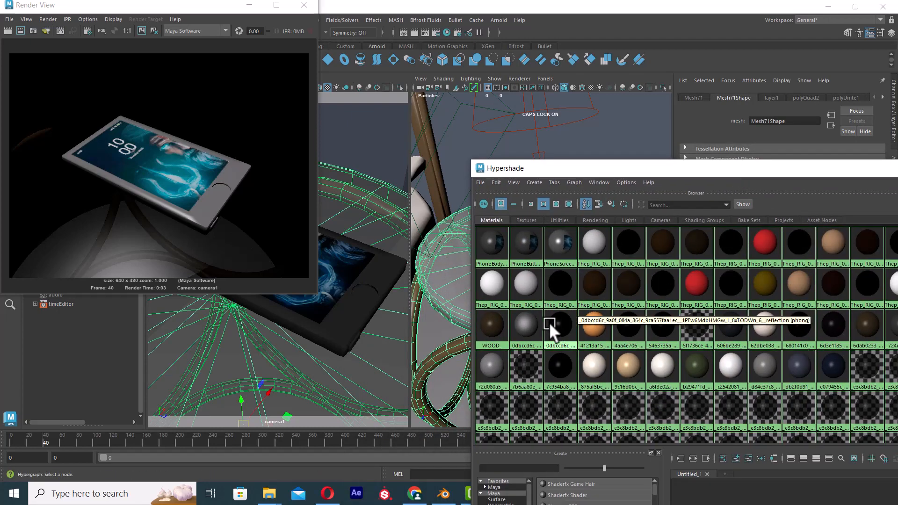
drag(615, 171, 727, 115)
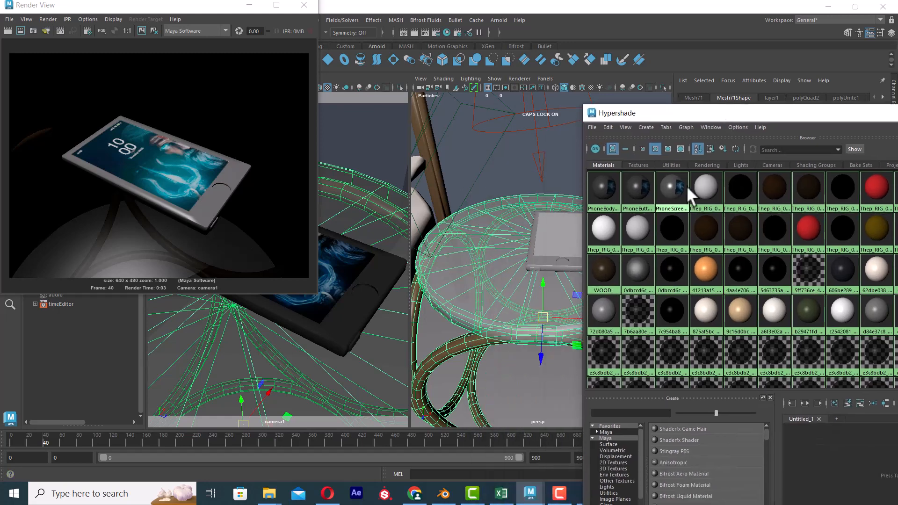
mouse_move(685, 185)
middle_down()
mouse_move(602, 272)
mouse_move(489, 201)
middle_up()
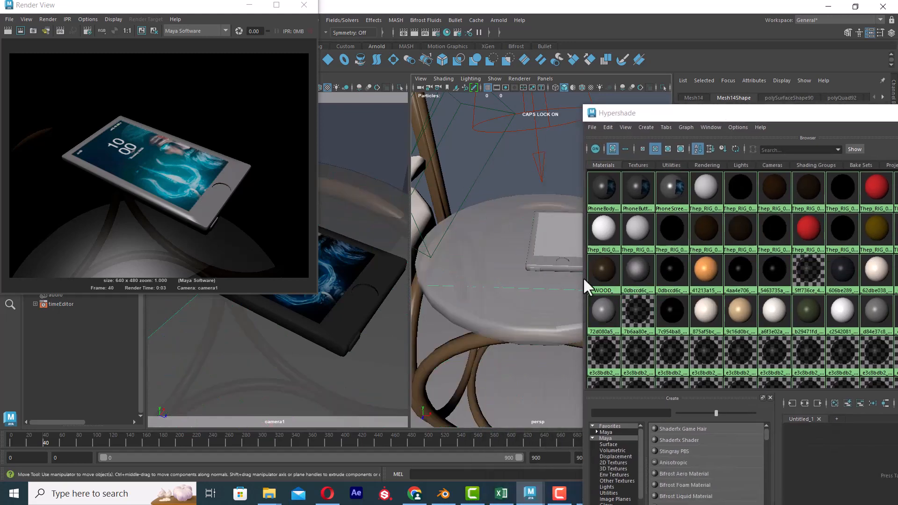
right_drag(601, 270, 650, 271)
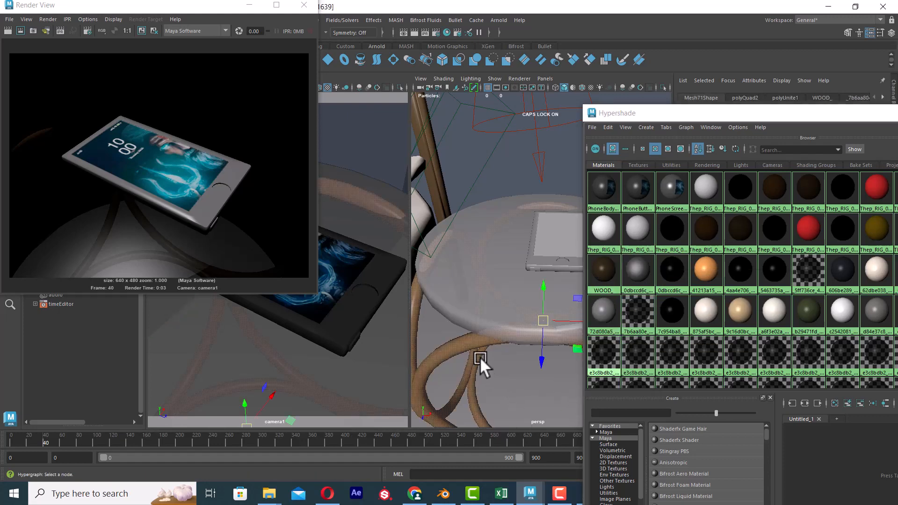
- Minimize Hypershade, select the bedside table in object mode and open its WOOD_ material attributes
alt+drag(480, 357, 503, 339)
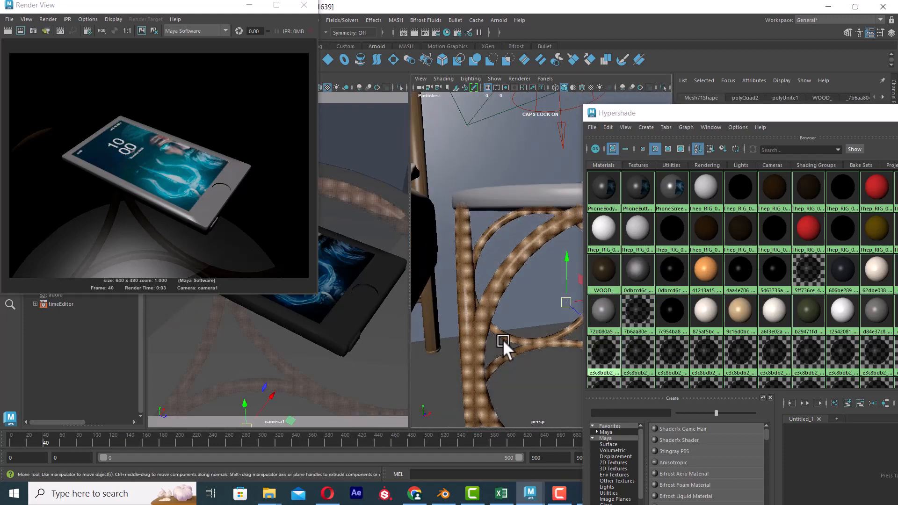
drag(841, 113, 442, 303)
click(788, 302)
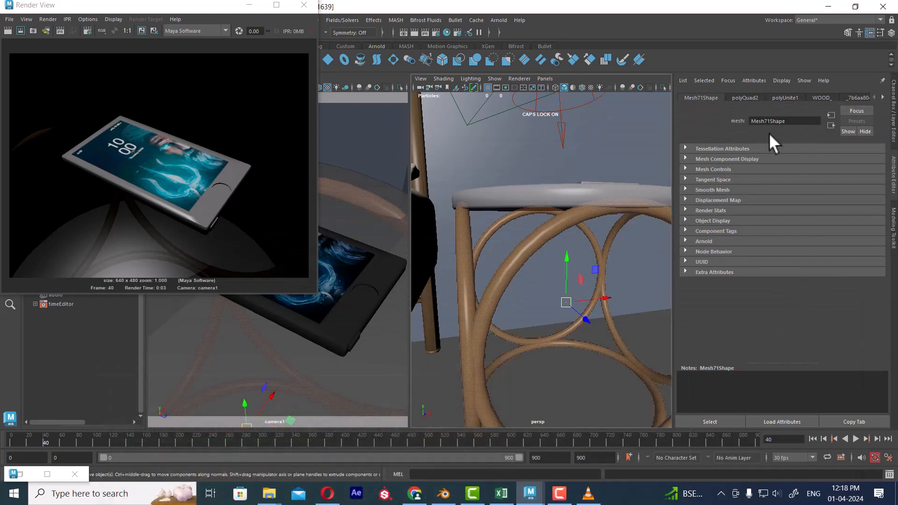
right_drag(540, 242, 536, 413)
click(496, 286)
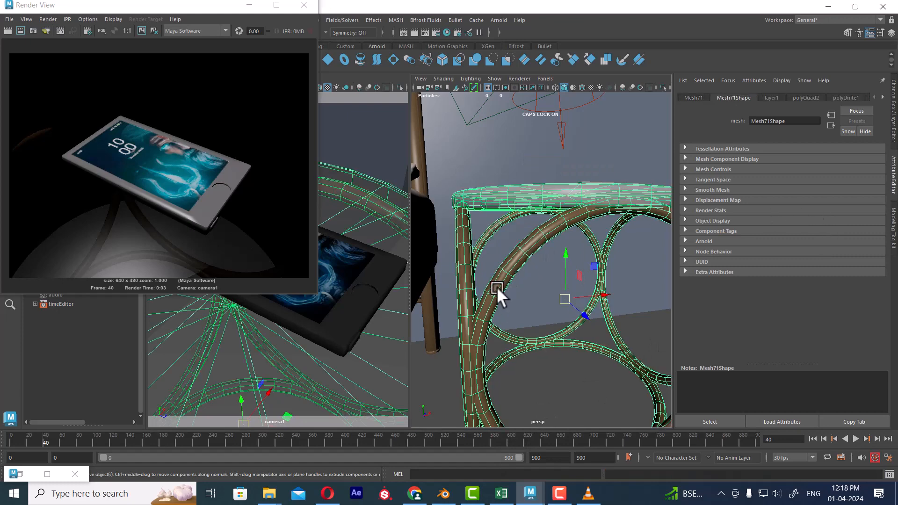
right_drag(497, 286, 495, 412)
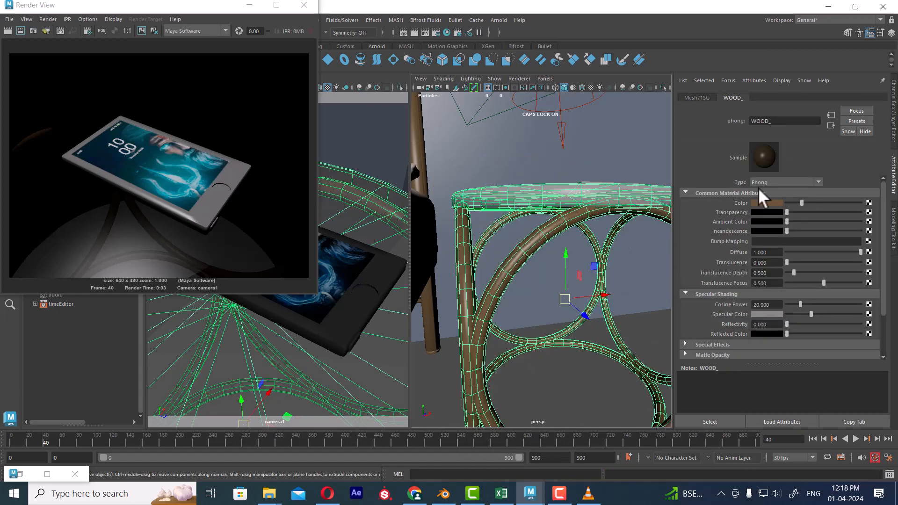
- Connect a Wood texture to the Color attribute of the WOOD_ phong material
click(868, 202)
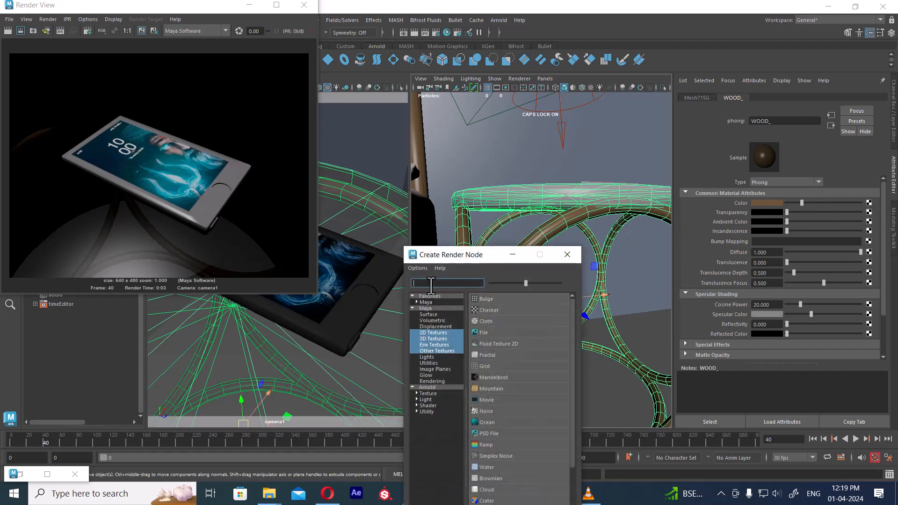
text(WOOD)
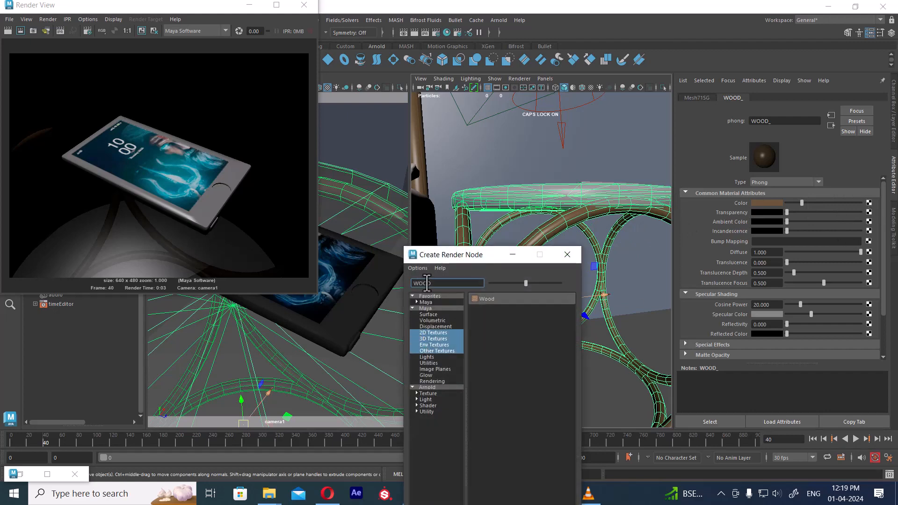
click(501, 298)
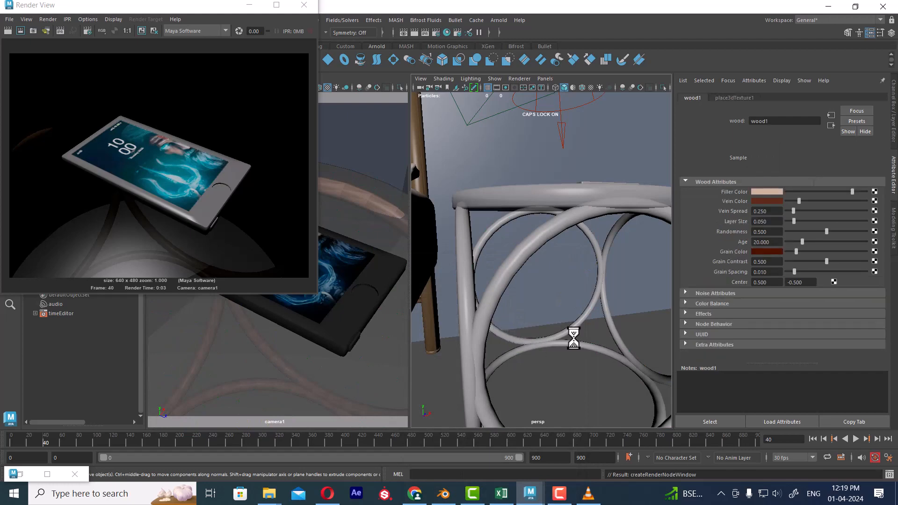
scroll(548, 251, down, 5)
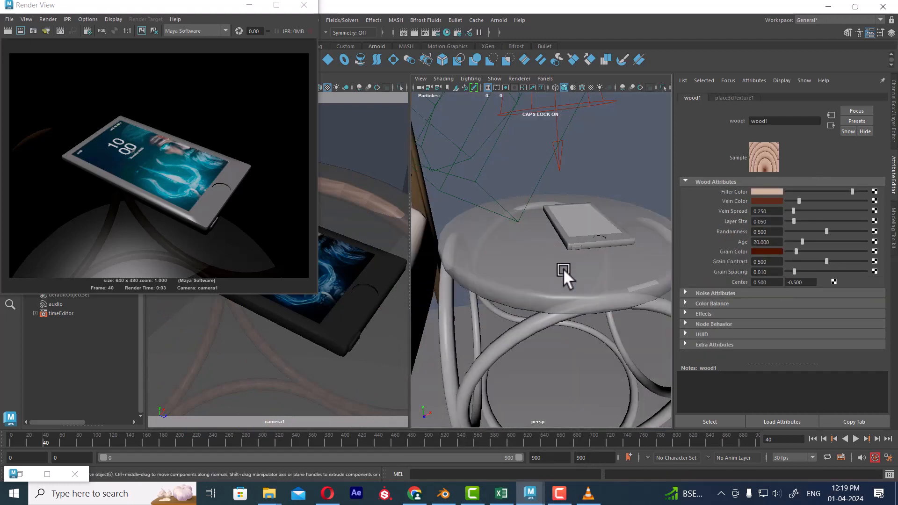
- Render the camera1 view at frame 40 and examine the wood texture on the bedside table's frame up close
click(319, 350)
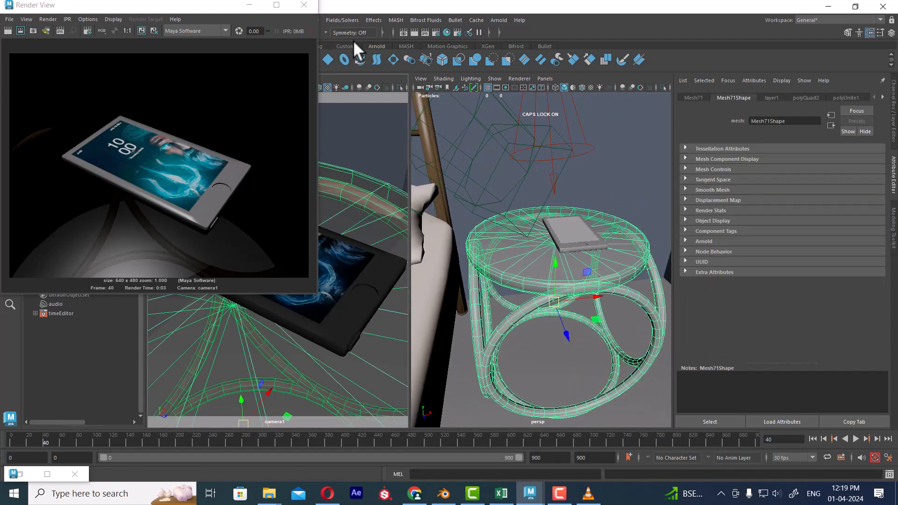
click(424, 32)
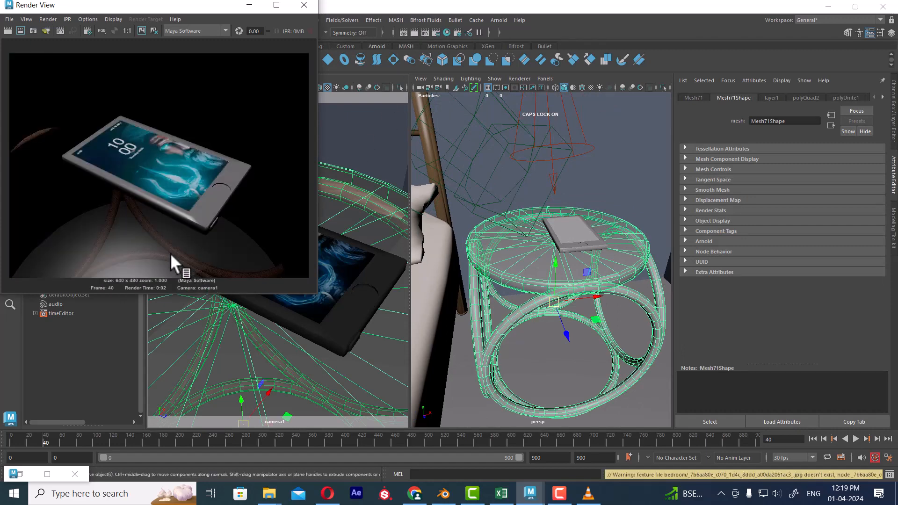
scroll(164, 246, up, 6)
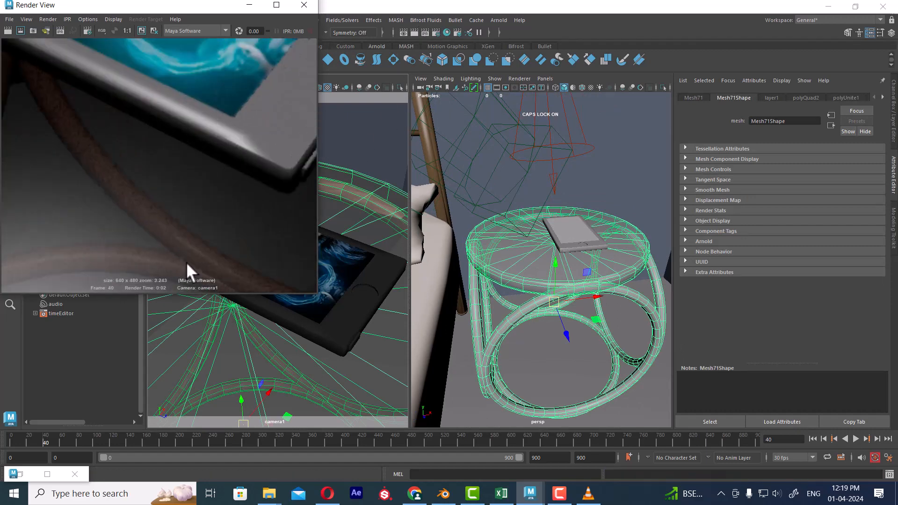
scroll(186, 262, down, 8)
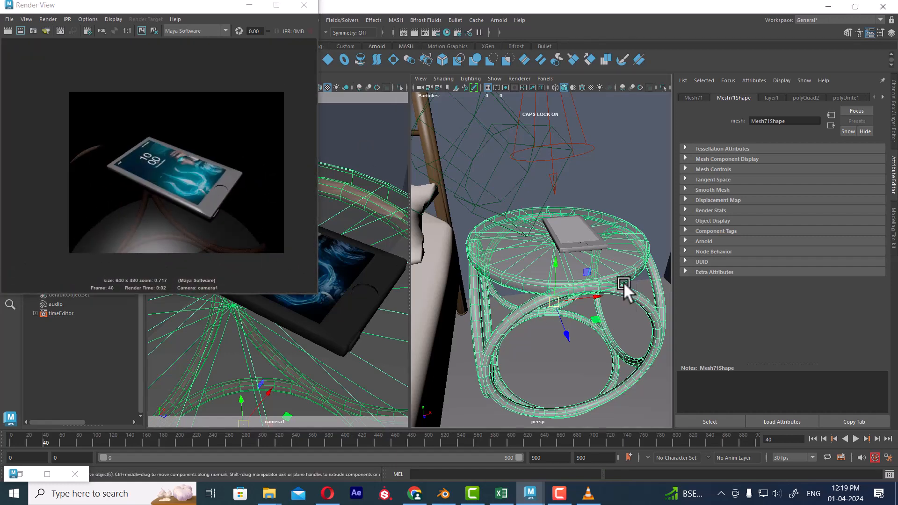
- Display texture maps in the perspective view and minimize the Render View window
key(4)
key(6)
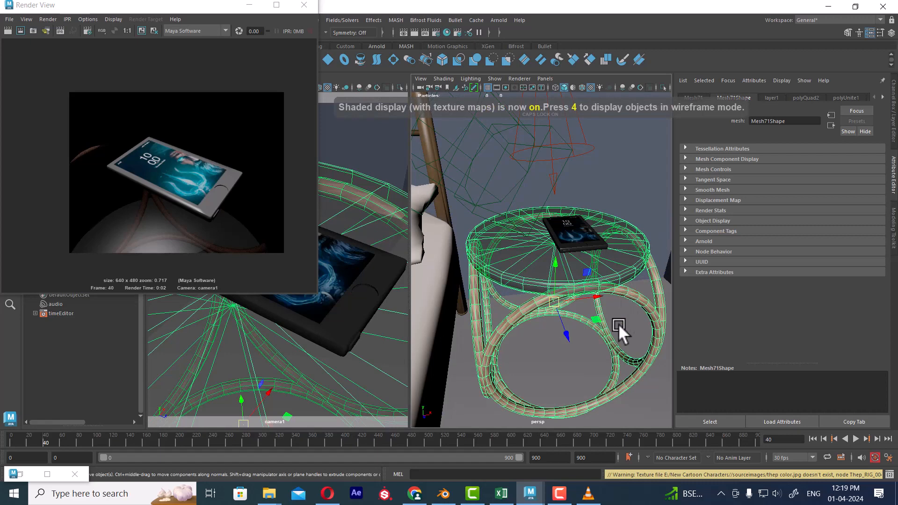
click(243, 6)
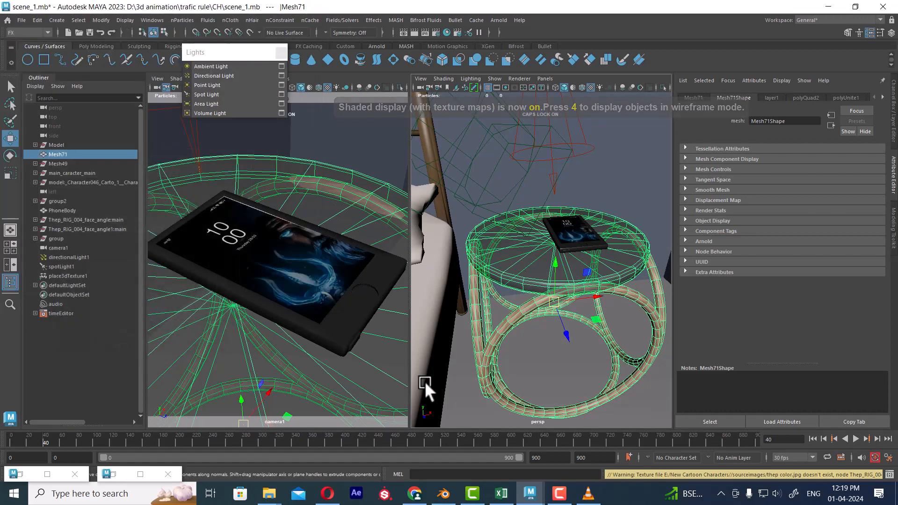
- Set the color of the spot light above the bedside table to pale yellow with hue 56.022, saturation 0.558 and value 1.000
scroll(557, 322, down, 5)
click(567, 198)
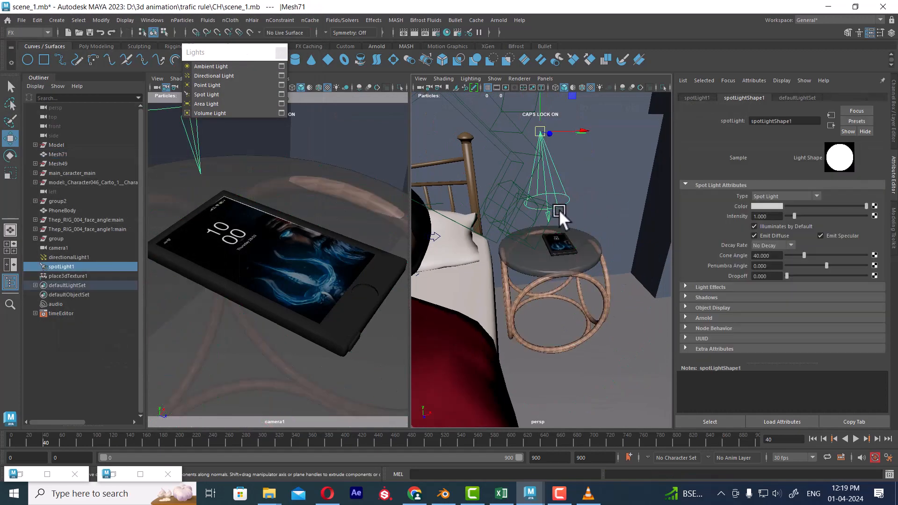
click(771, 206)
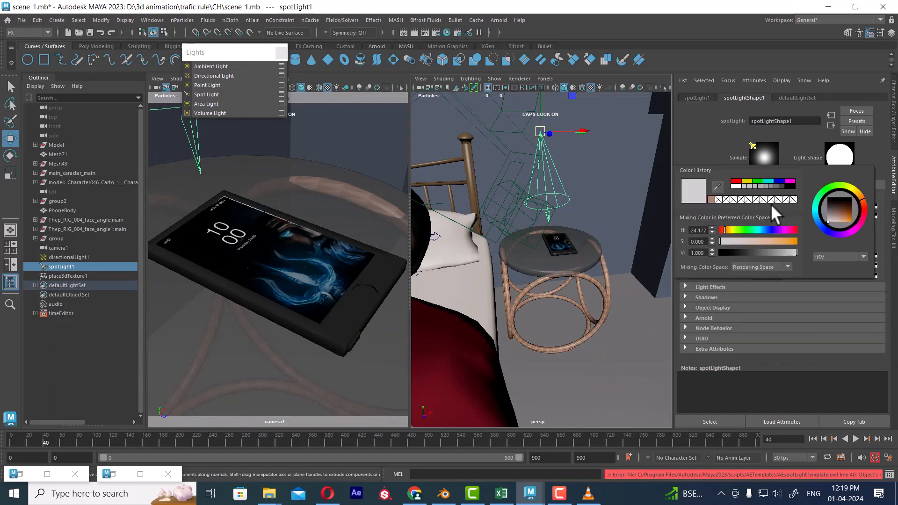
click(746, 182)
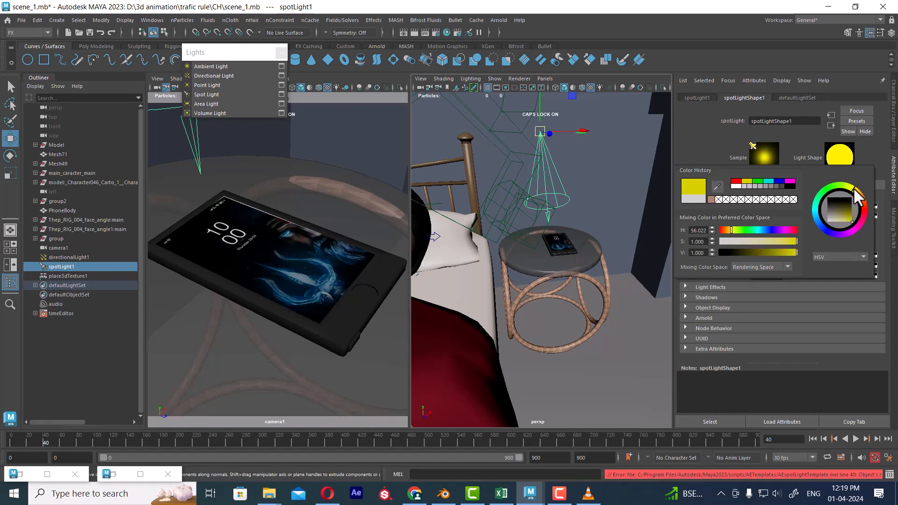
drag(772, 240, 762, 241)
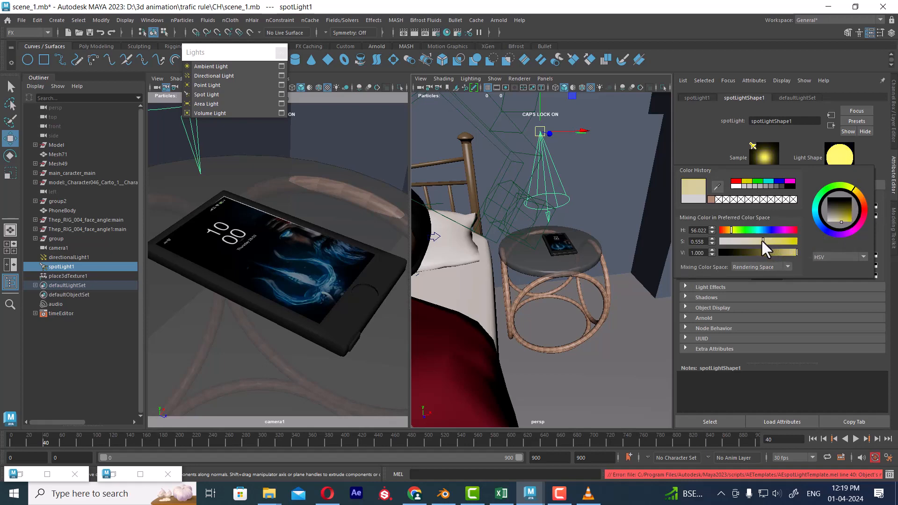
- Select the phone in the camera1 view and re-render it to check the yellow spot light
alt+drag(576, 241, 565, 283)
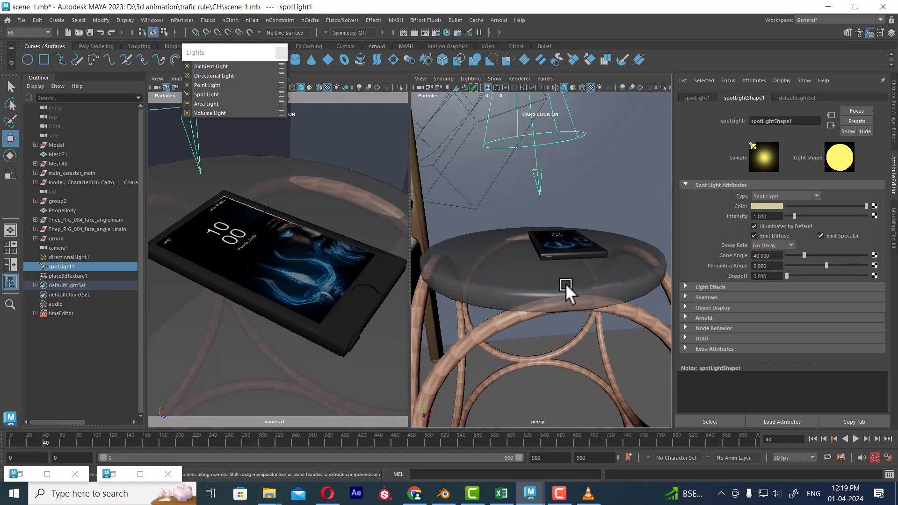
click(247, 244)
click(415, 33)
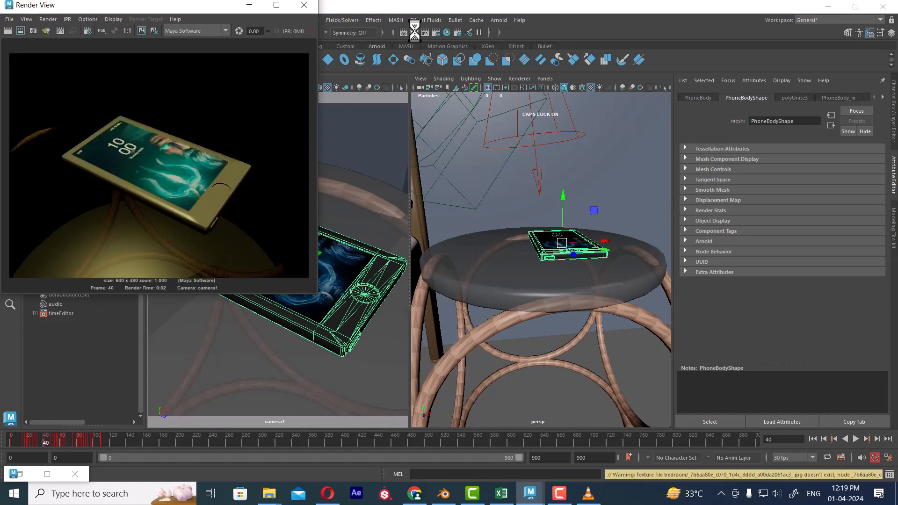
click(566, 497)
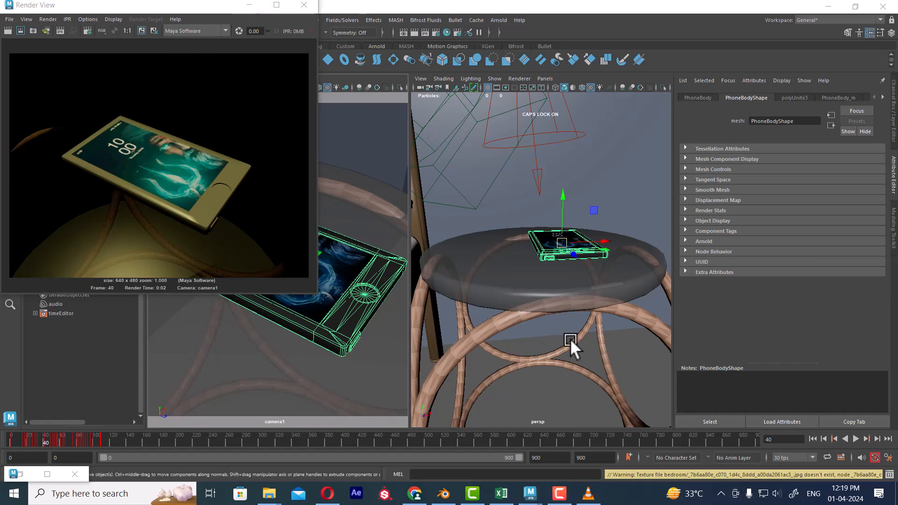
- Turn on shadows for the spot light above the bedside table, choosing ray trace shadows instead of depth map shadows
alt+drag(577, 273, 577, 302)
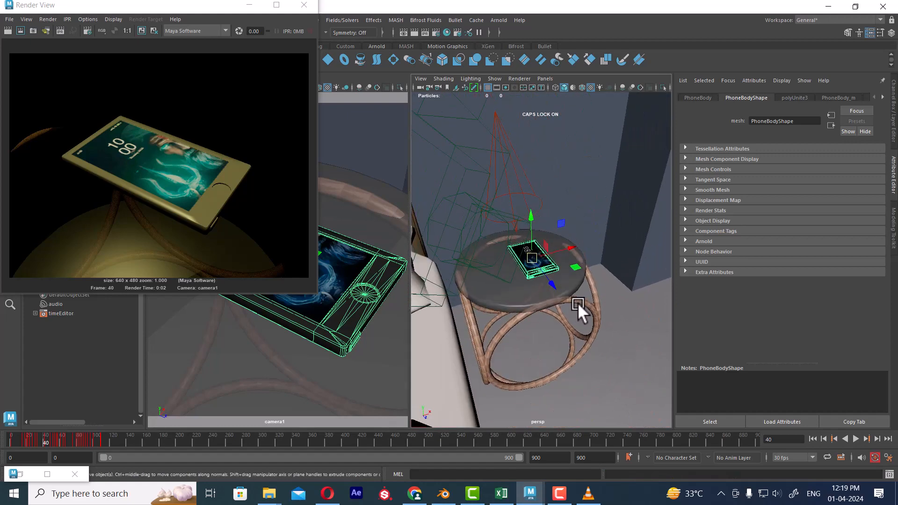
click(526, 179)
click(705, 297)
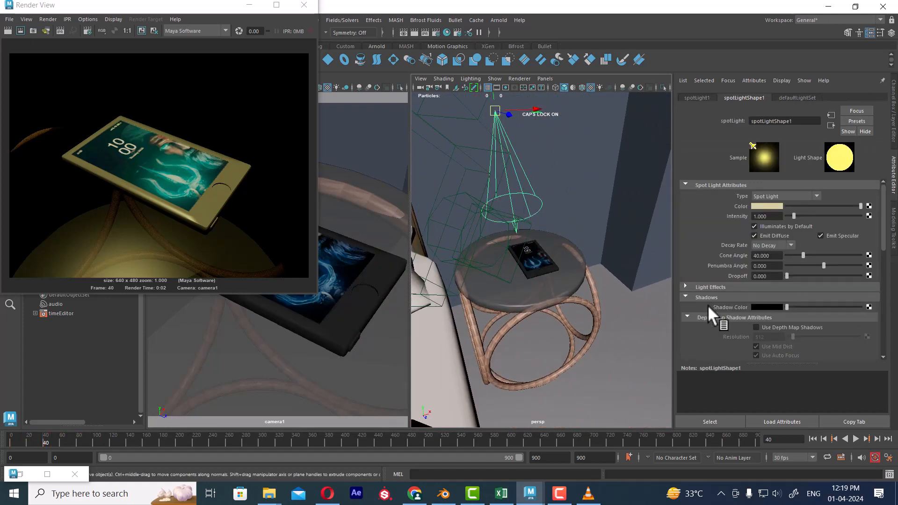
click(776, 326)
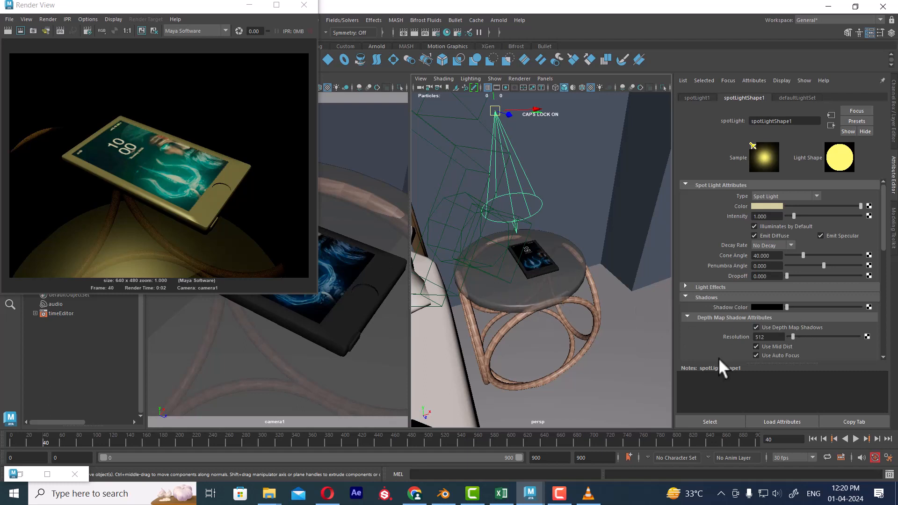
scroll(768, 335, down, 10)
click(790, 326)
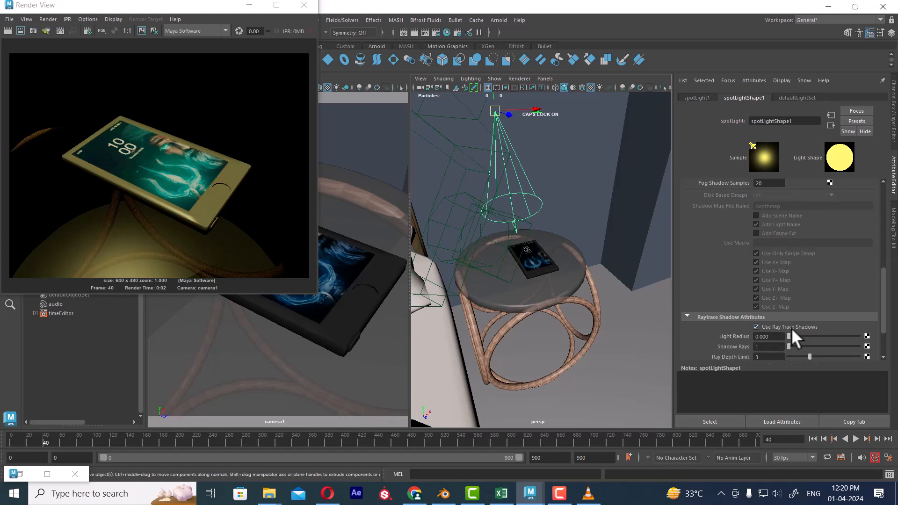
scroll(572, 324, down, 5)
- Check the window directional light's shadow settings against the spot light's, and re-render the phone in camera1
alt+drag(572, 323, 498, 287)
alt+middle_drag(497, 287, 589, 335)
alt+drag(588, 336, 572, 313)
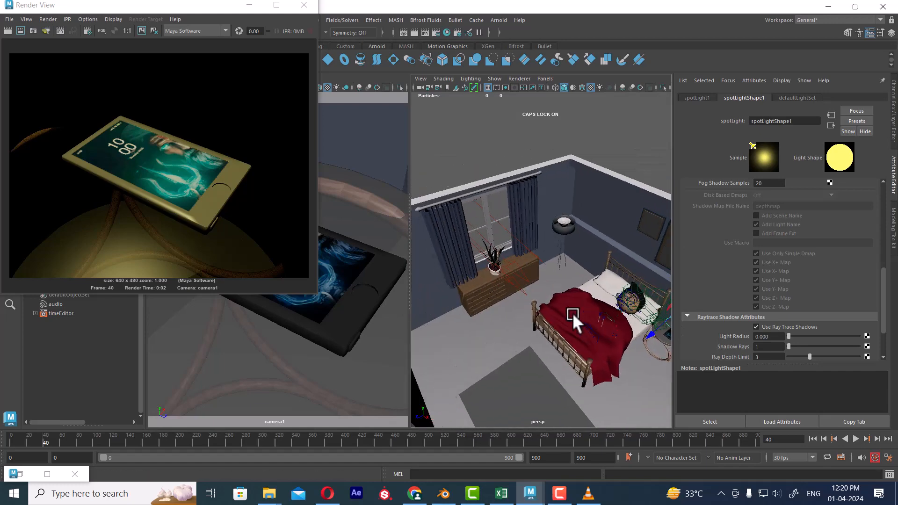
click(522, 276)
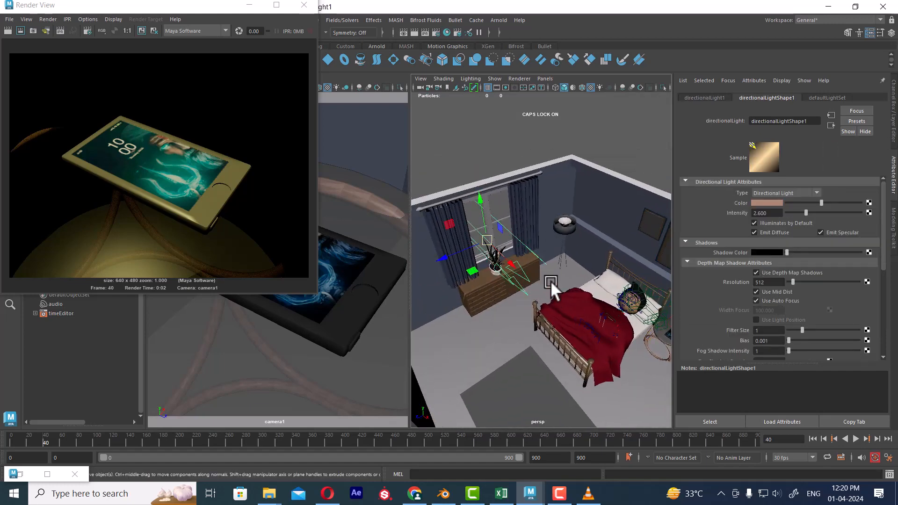
alt+drag(551, 281, 591, 279)
click(591, 279)
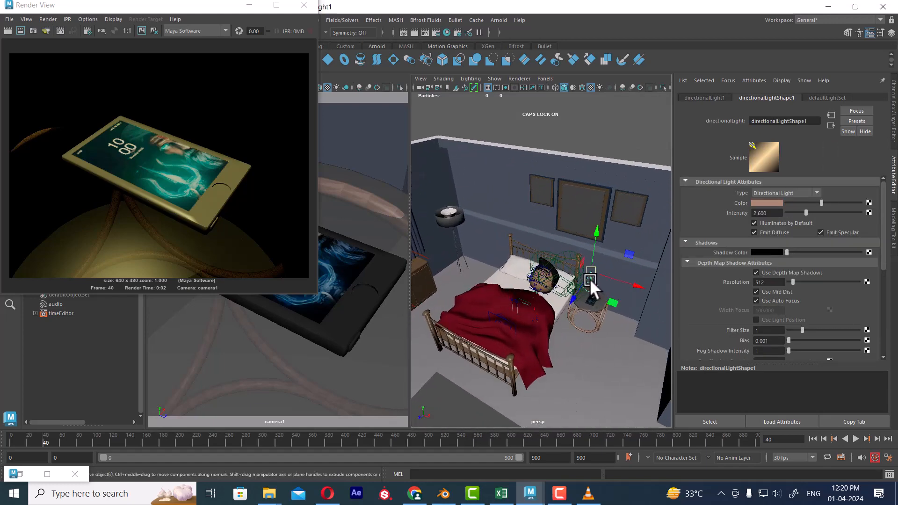
click(344, 337)
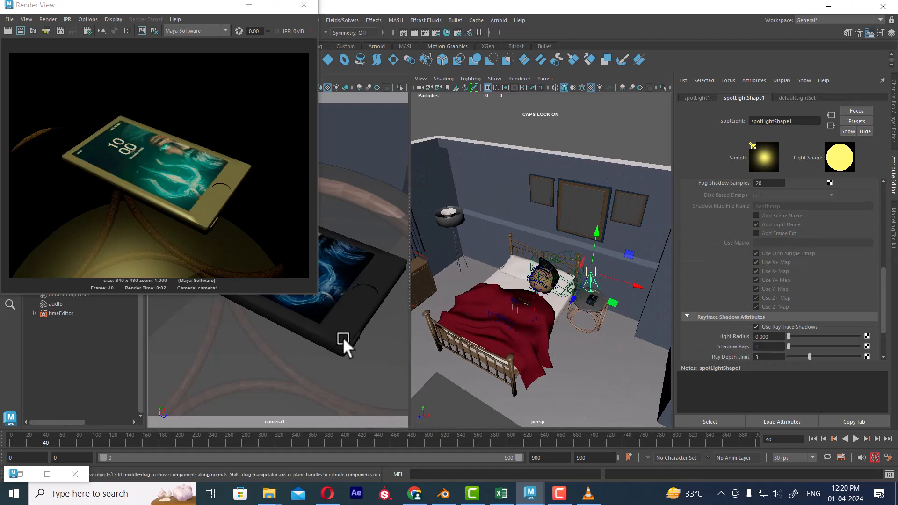
click(8, 32)
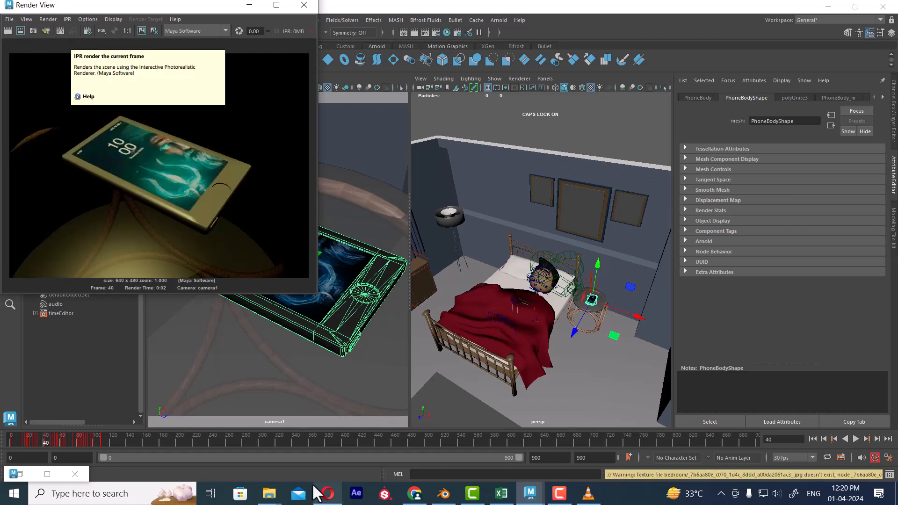
- Switch to the separate Maya-2023 window and go from its home screen to the empty untitled scene
mouse_move(540, 497)
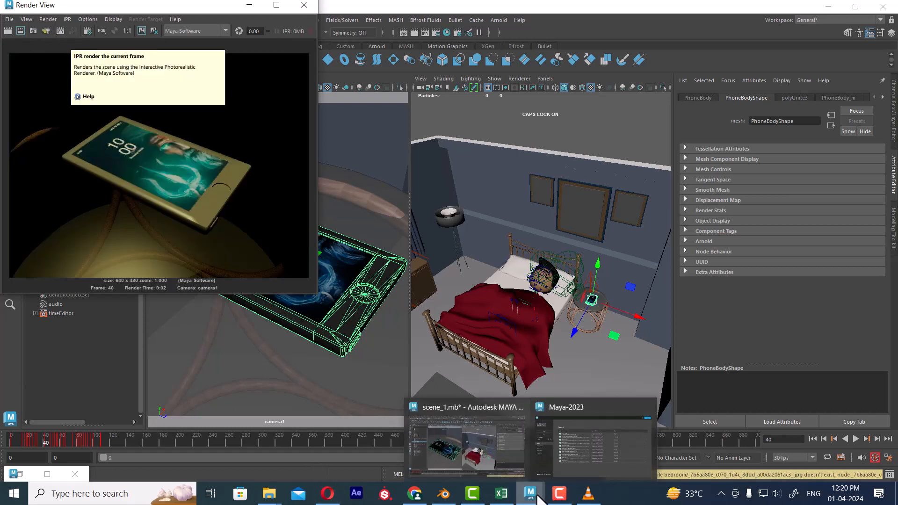
click(561, 465)
click(866, 26)
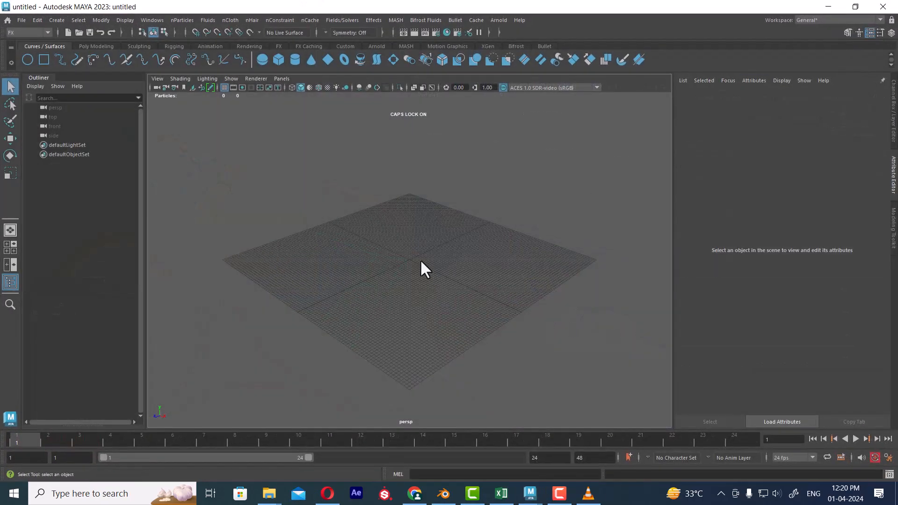
- Create a polygon plane and scale it up uniformly until it covers almost the whole grid
alt+drag(465, 300, 450, 319)
alt+right_drag(450, 320, 470, 330)
shift+right_click(443, 281)
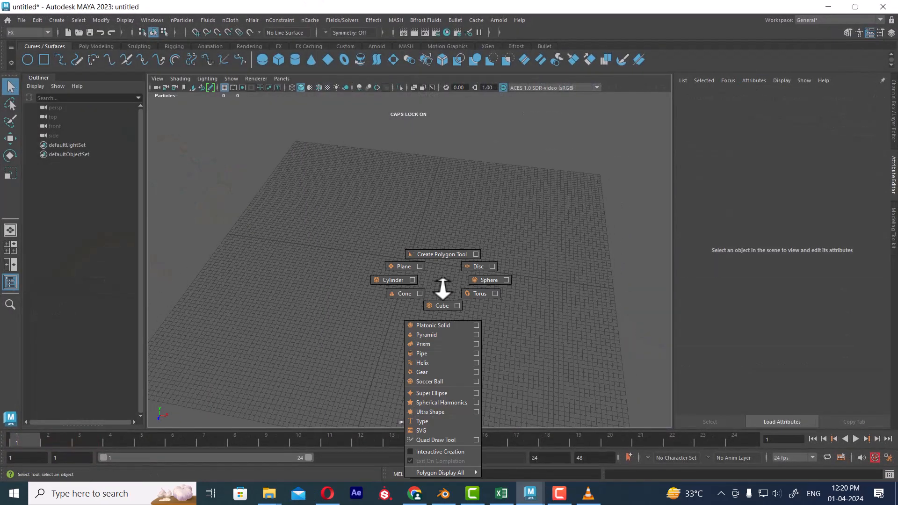
click(389, 266)
key(r)
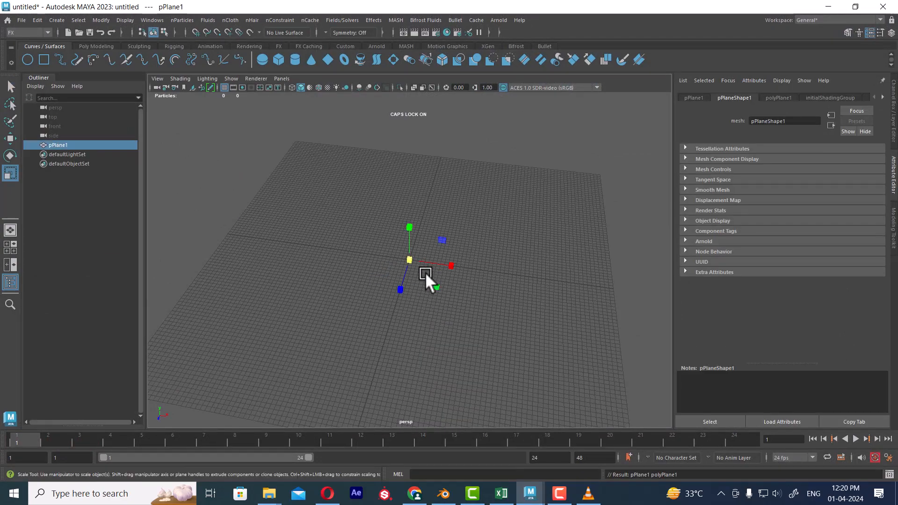
drag(411, 258, 633, 232)
click(632, 232)
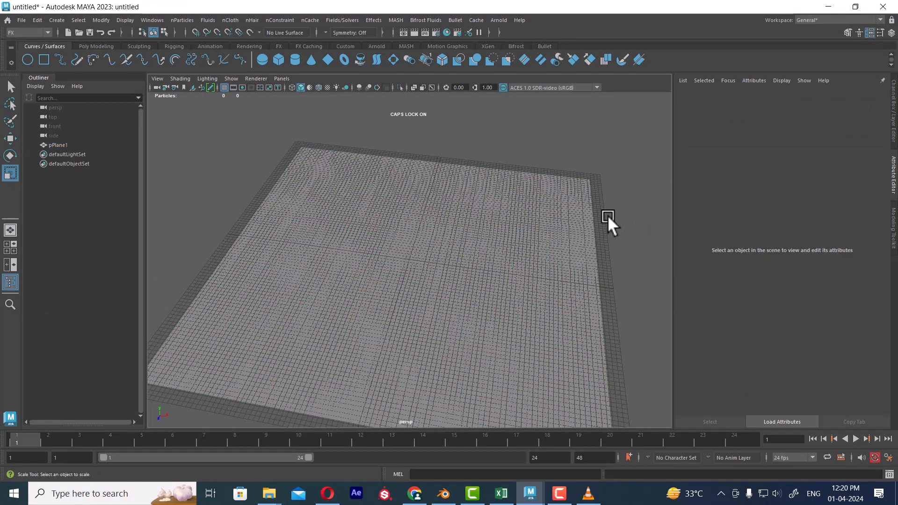
- Create a polygon sphere at the centre of the plane and raise it until it sits above the surface
shift+right_click(608, 216)
click(623, 218)
scroll(414, 276, up, 3)
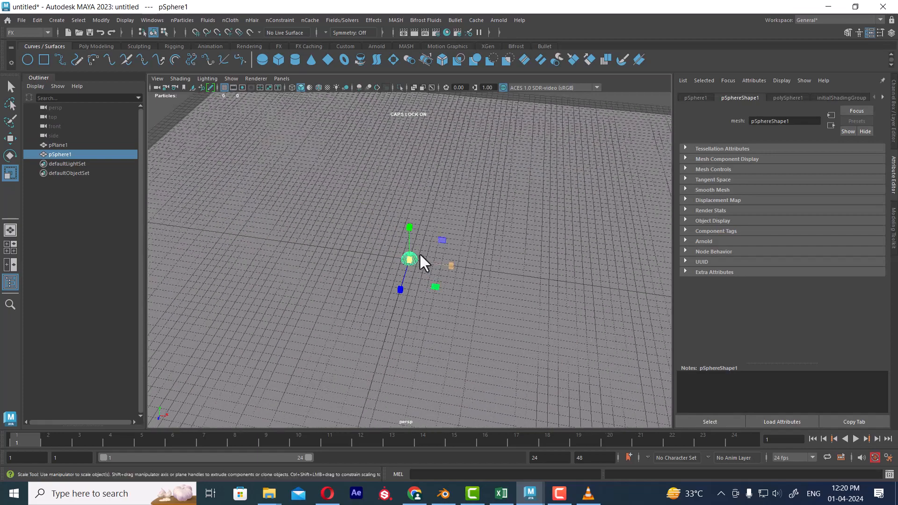
drag(415, 260, 418, 199)
key(w)
key(5)
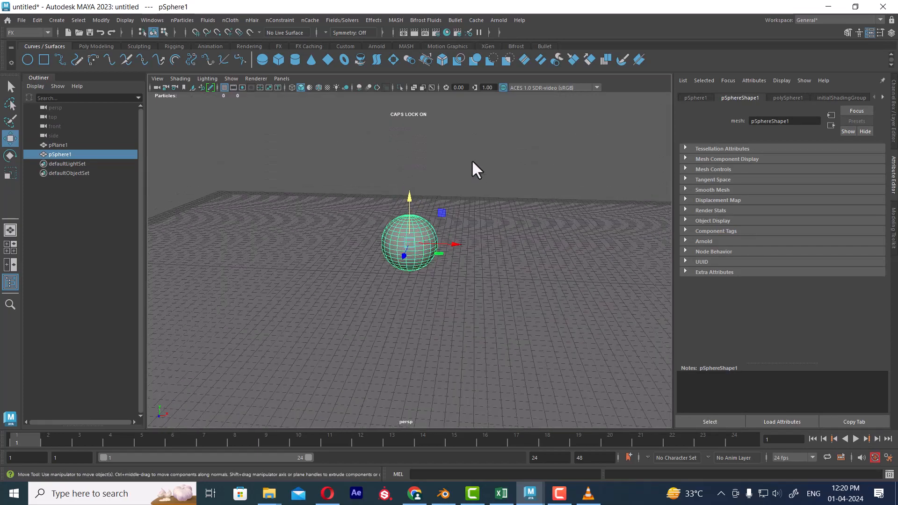
click(471, 161)
- Create a spot light, aim it down at the sphere by looking through it, and return to the perspective view
click(57, 21)
mouse_move(140, 74)
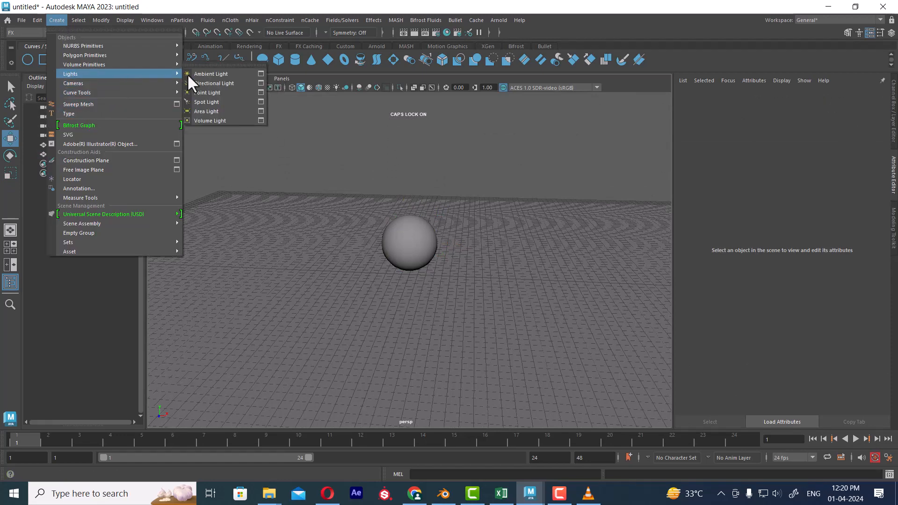
click(220, 100)
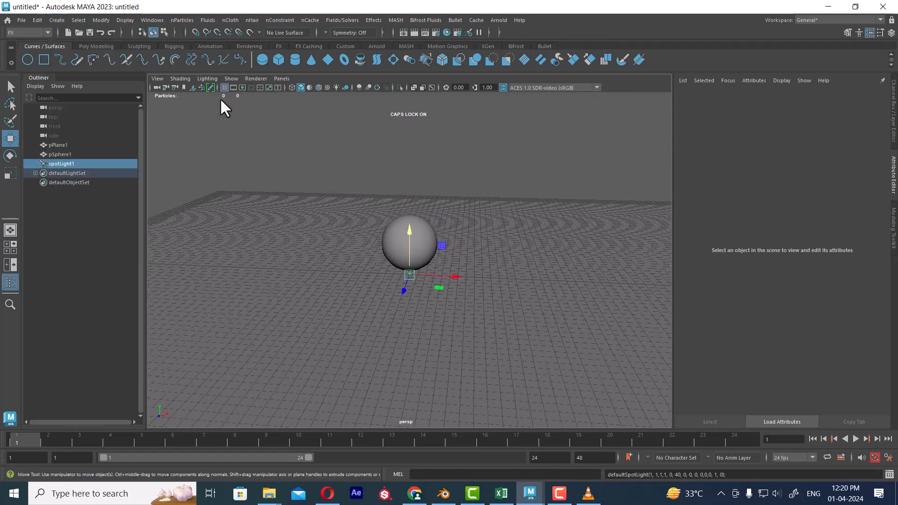
click(279, 79)
click(298, 118)
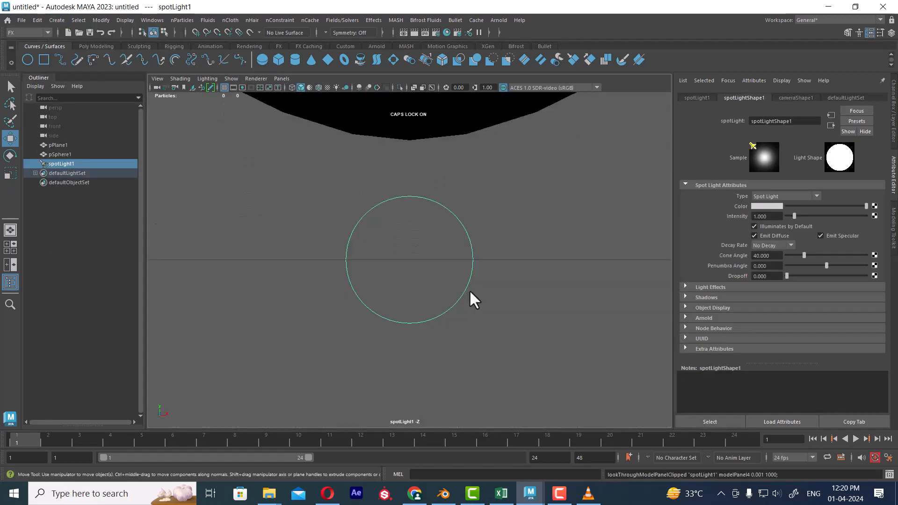
alt+drag(471, 296, 396, 287)
mouse_move(395, 287)
alt+right_down()
mouse_move(409, 301)
mouse_move(405, 316)
mouse_move(411, 279)
alt+right_up()
key(space)
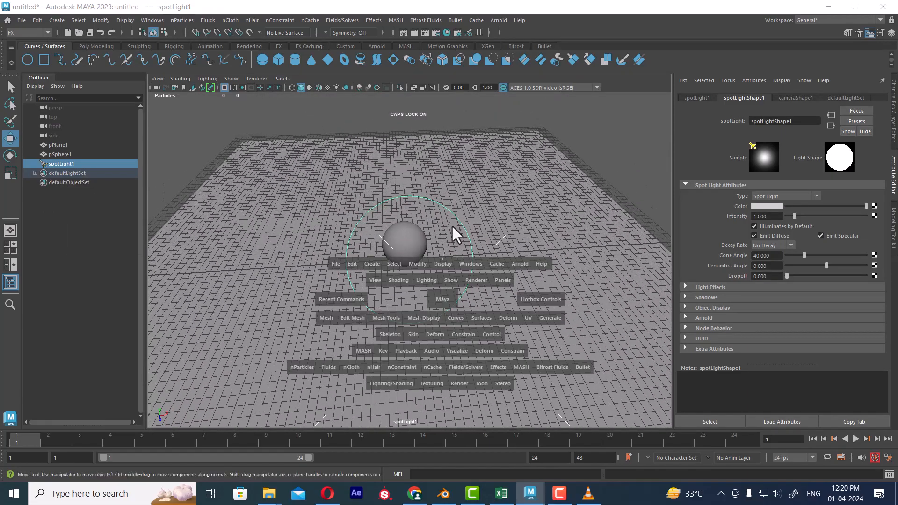
drag(451, 234, 536, 277)
- Duplicate the spot light and move the copy to the opposite side of the sphere, still aimed at it
key(t)
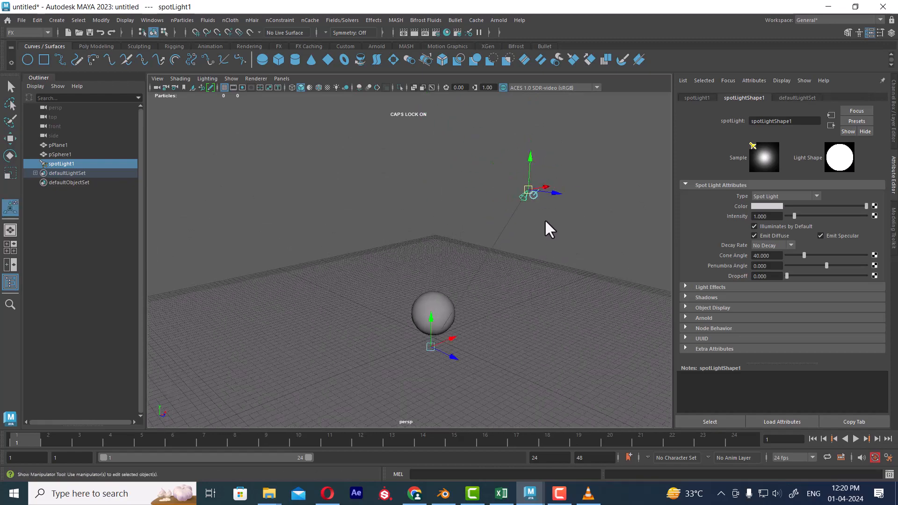
key(ctrl+d)
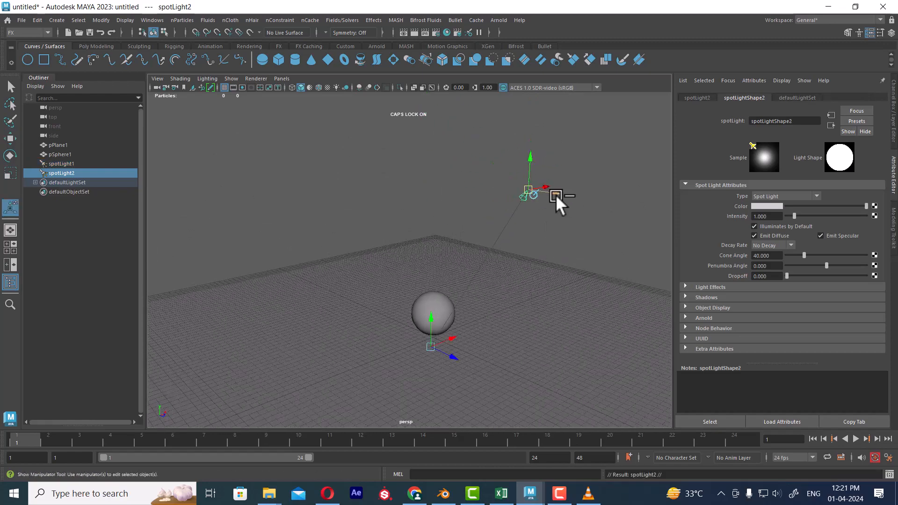
drag(557, 195, 383, 178)
- Turn on depth map shadows for the original spot light
click(522, 195)
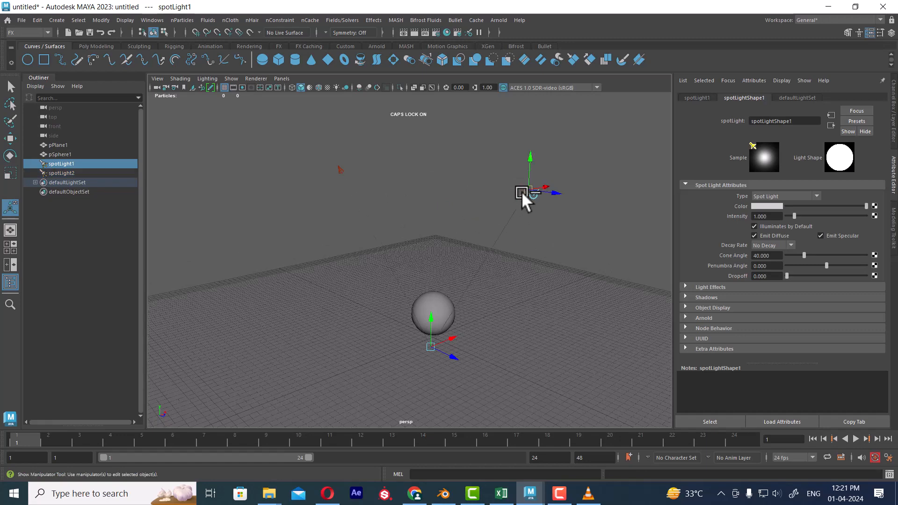
click(727, 299)
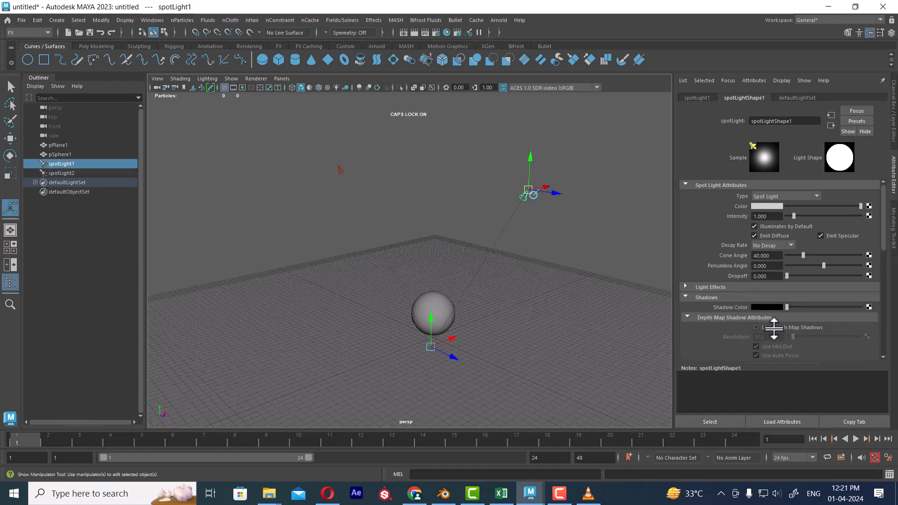
alt+middle_drag(494, 350, 494, 294)
- Assign a new Blinn material to the sphere, coloured green and made partly transparent
click(477, 242)
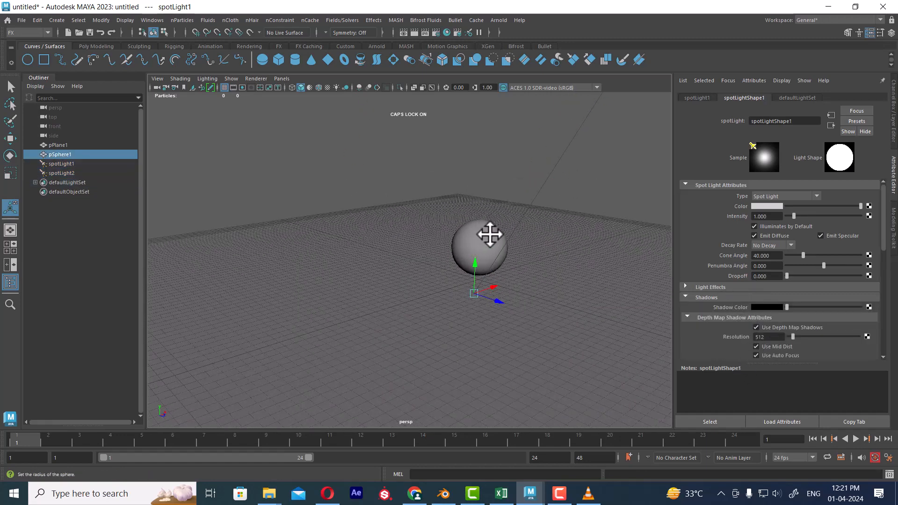
right_drag(470, 236, 563, 395)
drag(801, 212, 819, 213)
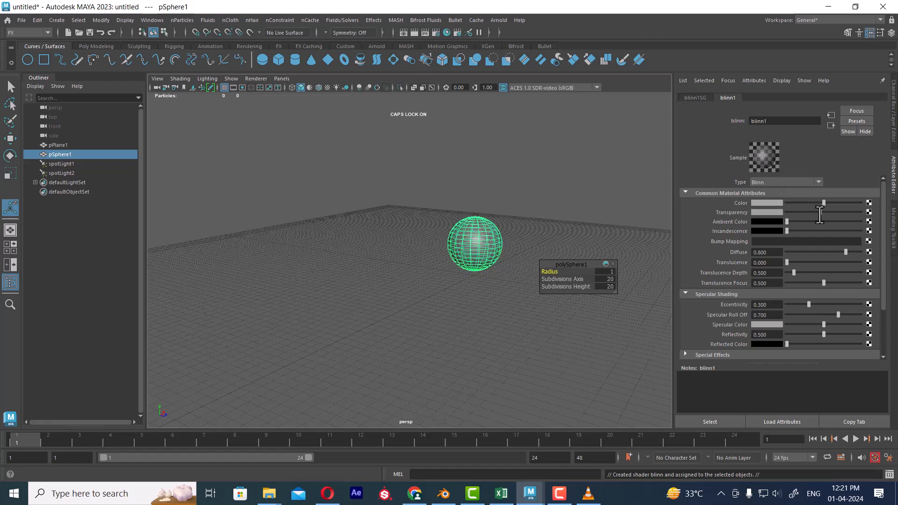
click(760, 203)
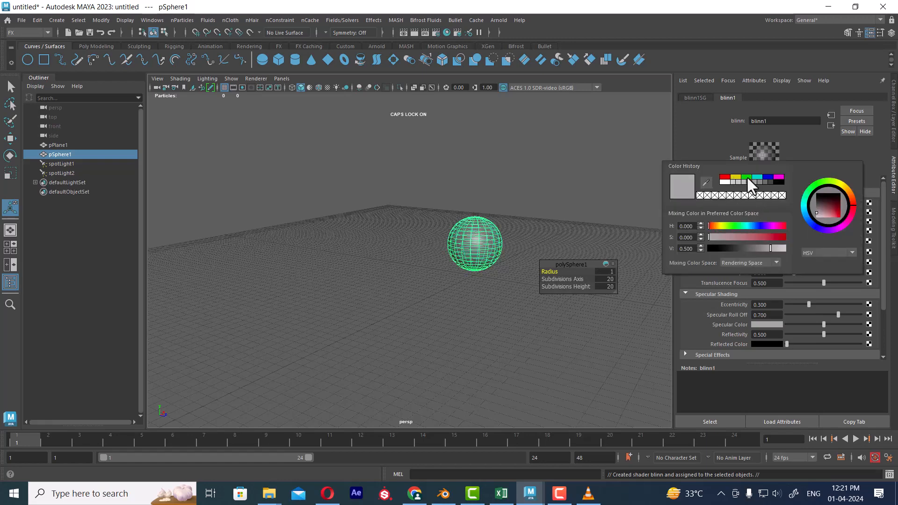
click(747, 177)
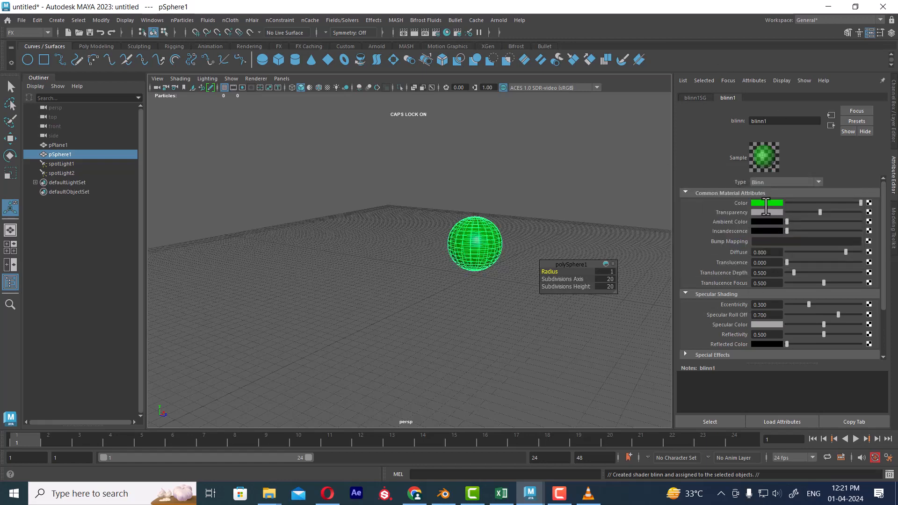
drag(820, 211, 839, 212)
- Abort the Arnold render, render the transparent sphere with Maya Software instead, and close the render window
mouse_move(461, 270)
alt+mouse_down()
mouse_move(487, 251)
mouse_move(458, 279)
alt+mouse_up()
click(414, 33)
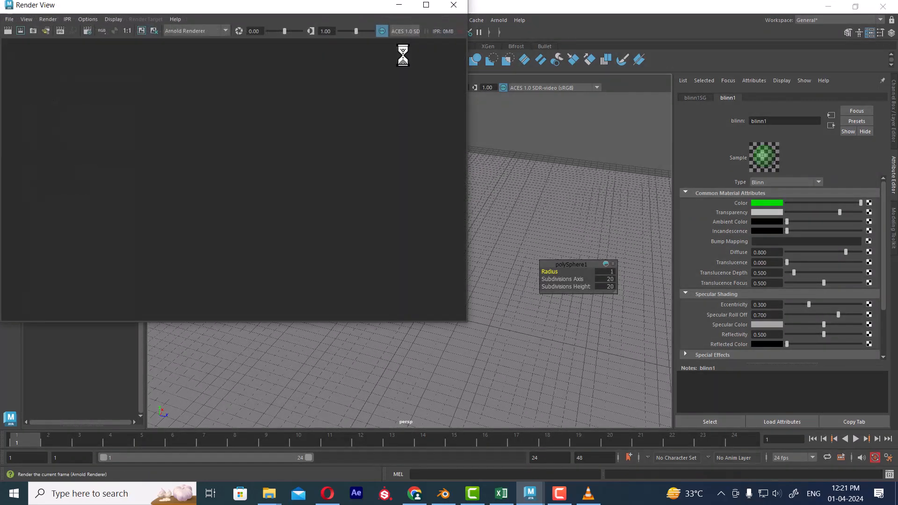
key(Escape)
click(198, 32)
click(191, 56)
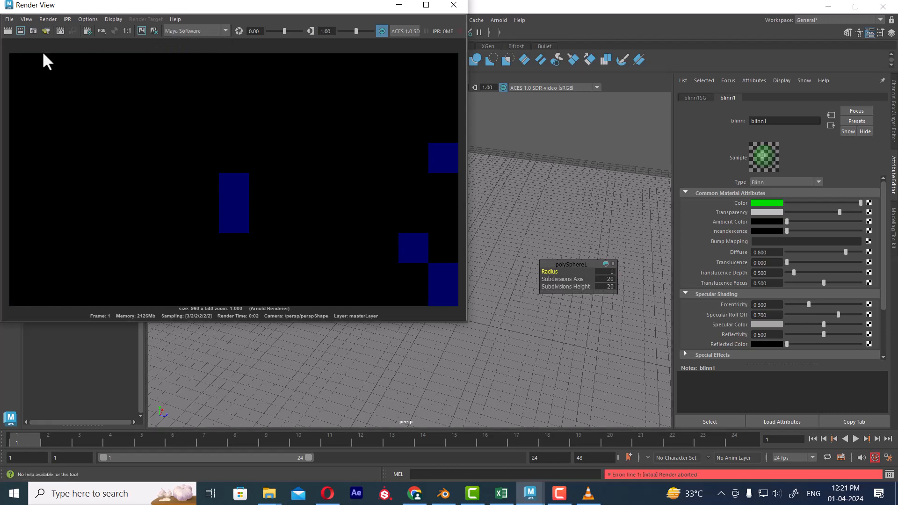
click(8, 31)
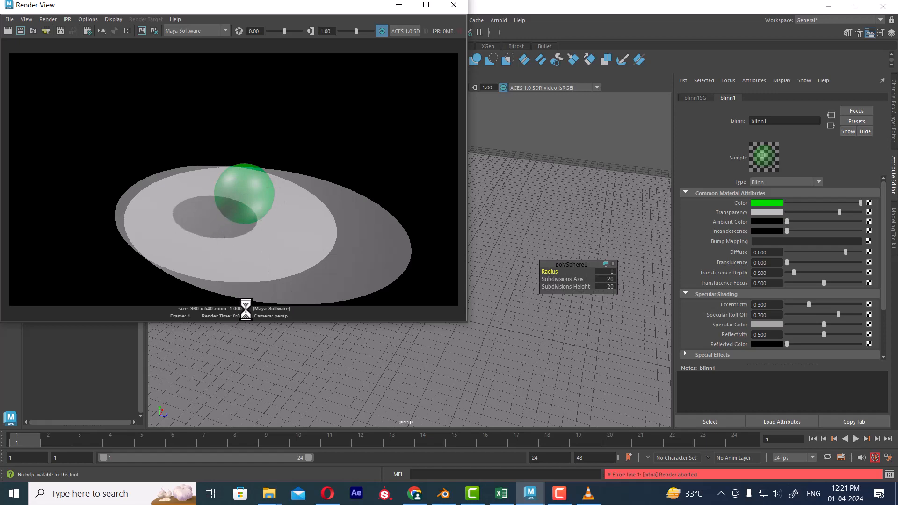
click(454, 5)
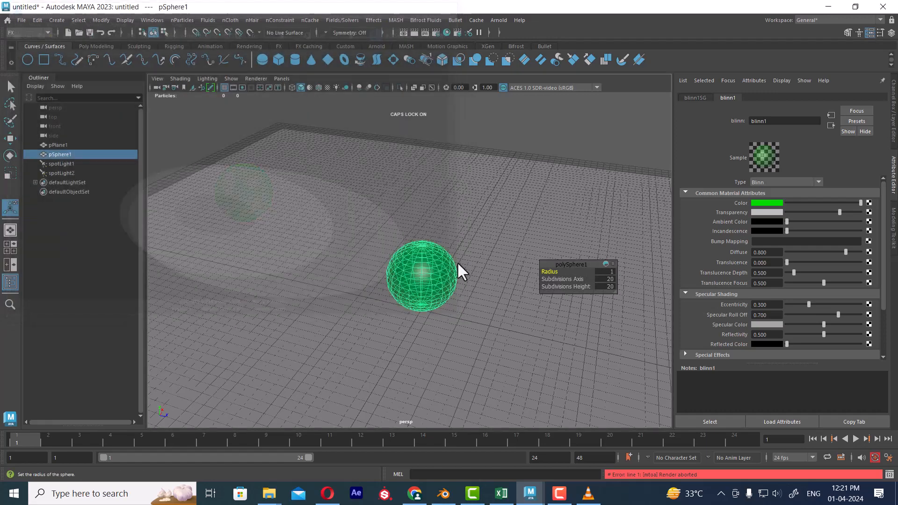
- Set the duplicated spot light to use ray trace shadows with depth map shadows off
click(292, 136)
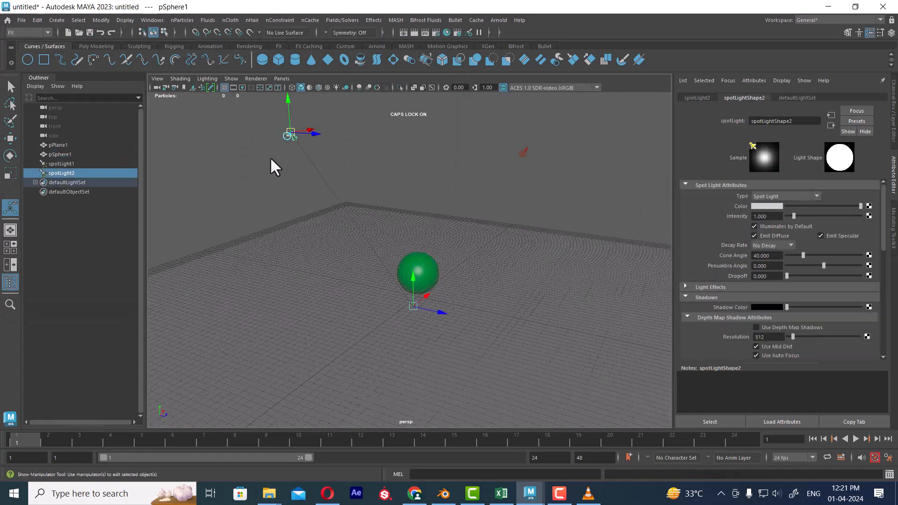
key(t)
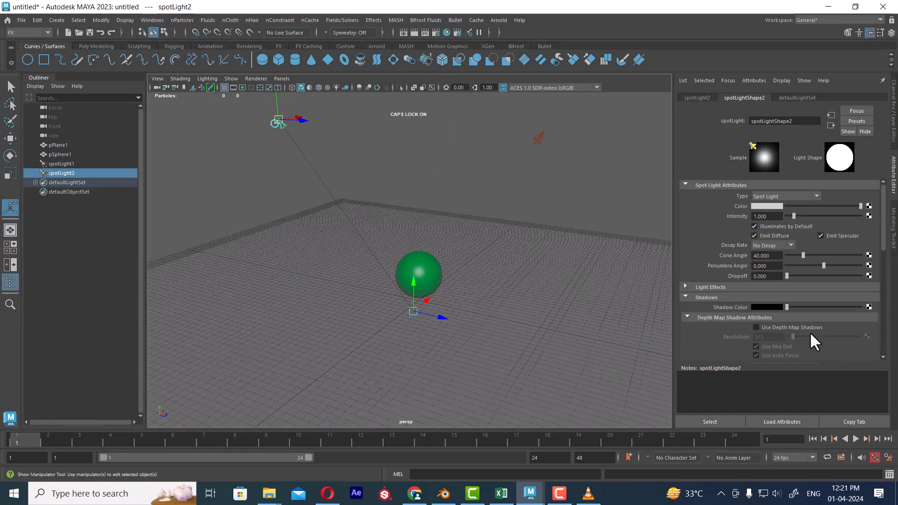
scroll(809, 332, down, 5)
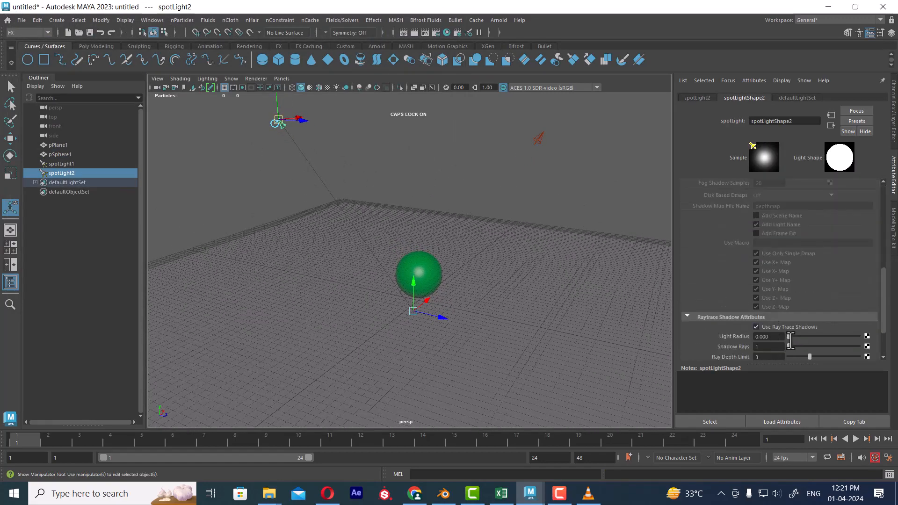
- Enable raytracing in the Maya Software render settings of the sphere scene
click(436, 32)
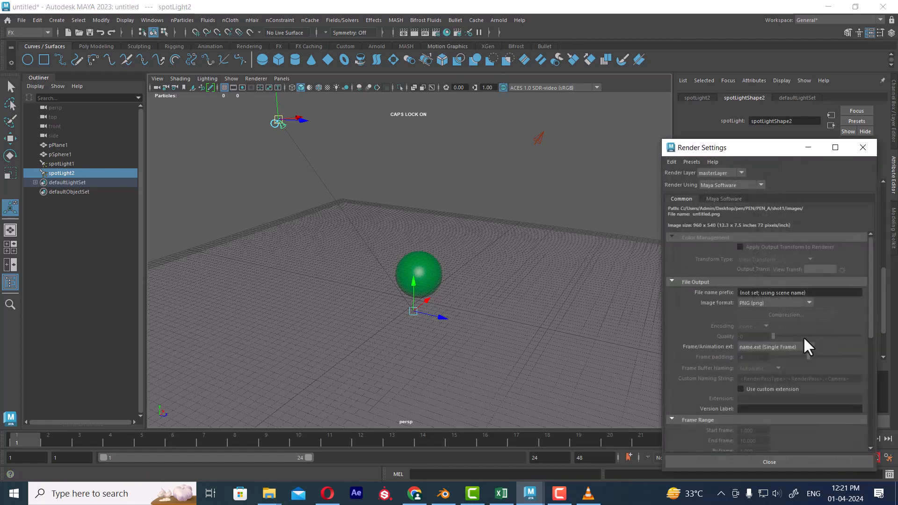
click(726, 200)
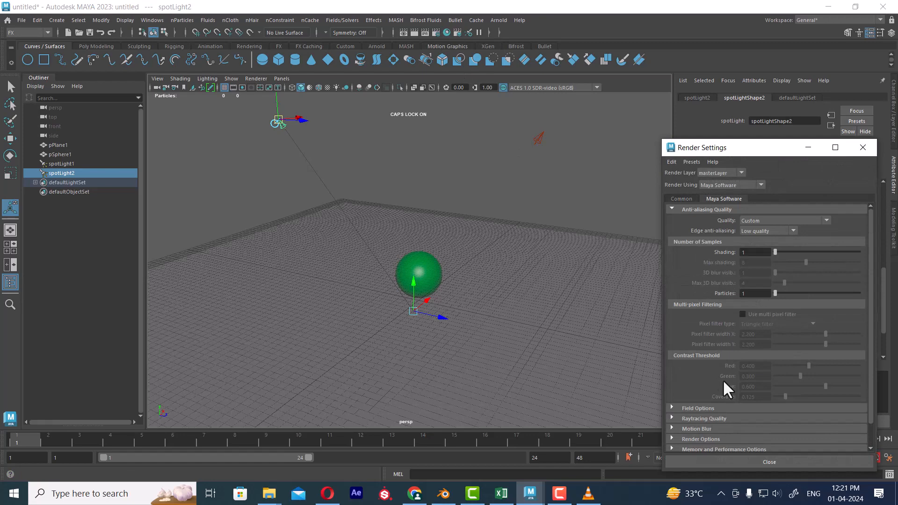
scroll(721, 381, down, 1)
click(713, 394)
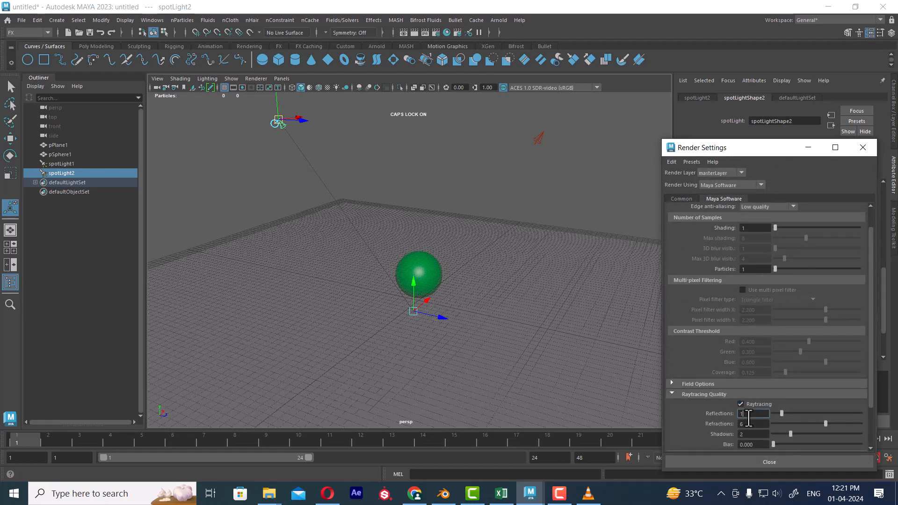
- Render a closer view of the sphere to compare the depth map and ray trace shadows, and close the render window
alt+right_drag(517, 343, 553, 353)
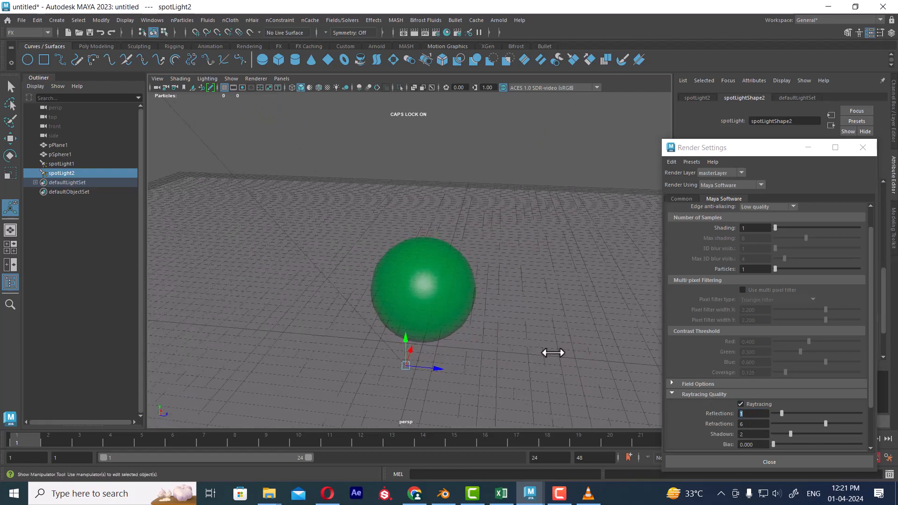
click(414, 32)
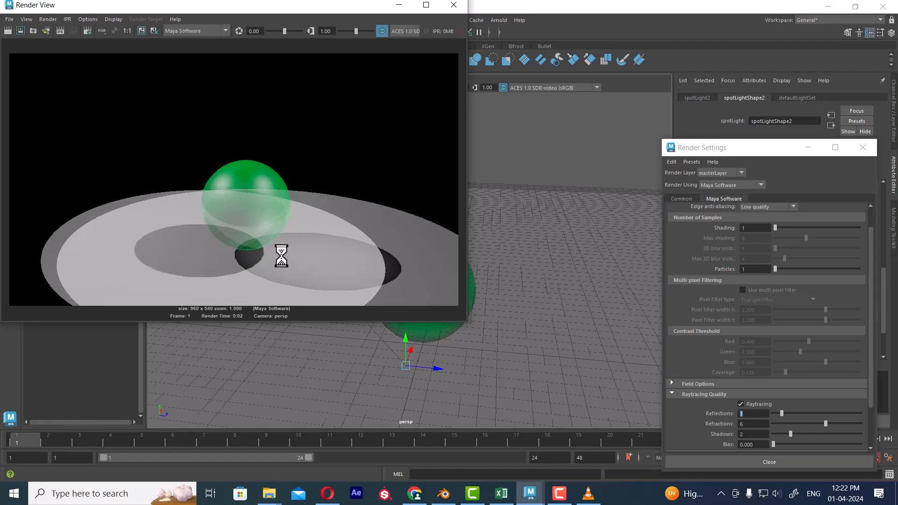
click(453, 5)
- Switch to the scene_1.mb window and select the spot light above the bedside table to check its ray trace shadow settings
mouse_move(530, 494)
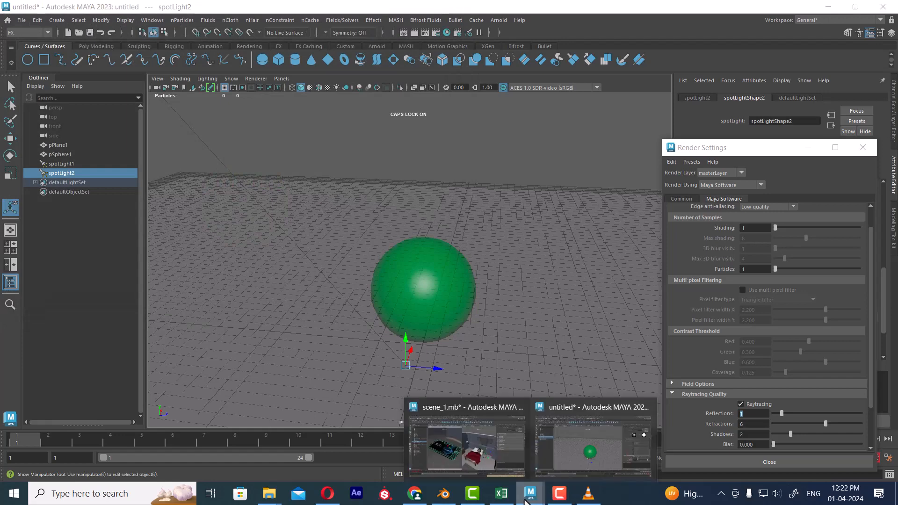
click(470, 456)
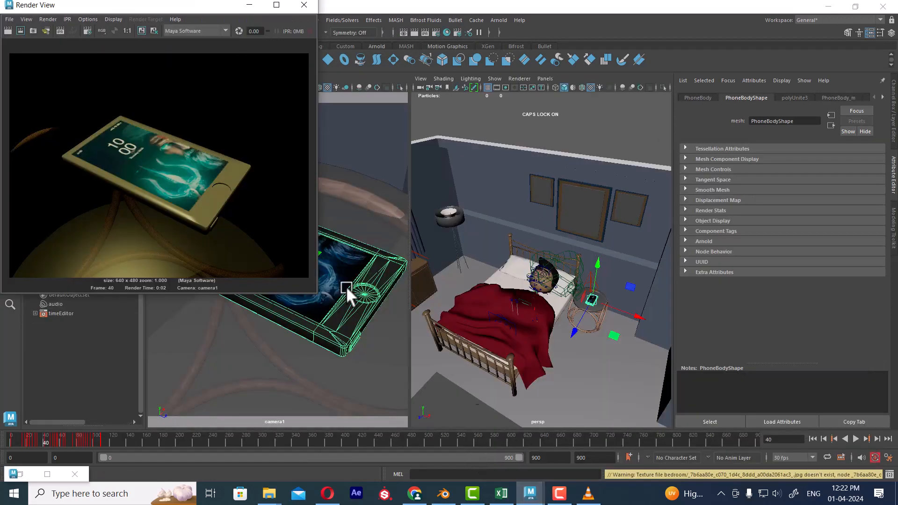
click(587, 289)
mouse_move(595, 292)
alt+mouse_down()
mouse_move(605, 289)
mouse_move(596, 290)
alt+mouse_up()
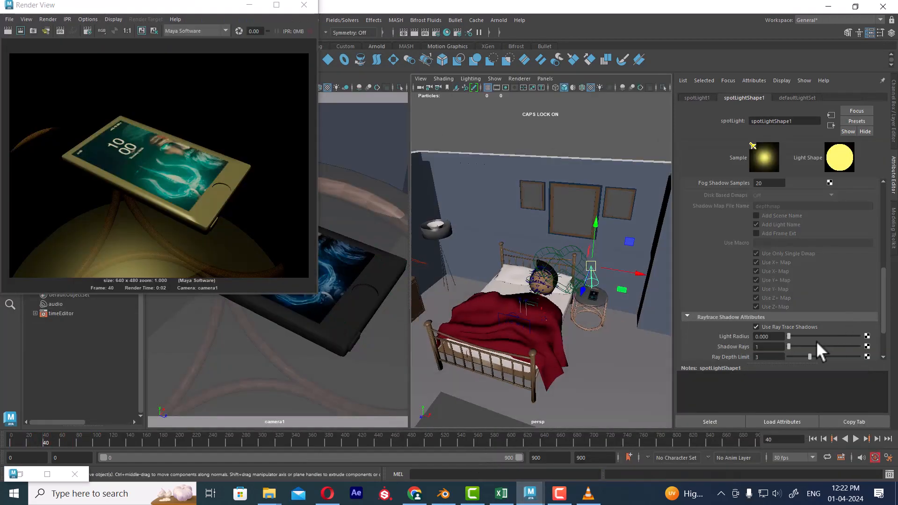
- Enable raytracing in the Maya Software render settings of the bedroom scene
click(435, 32)
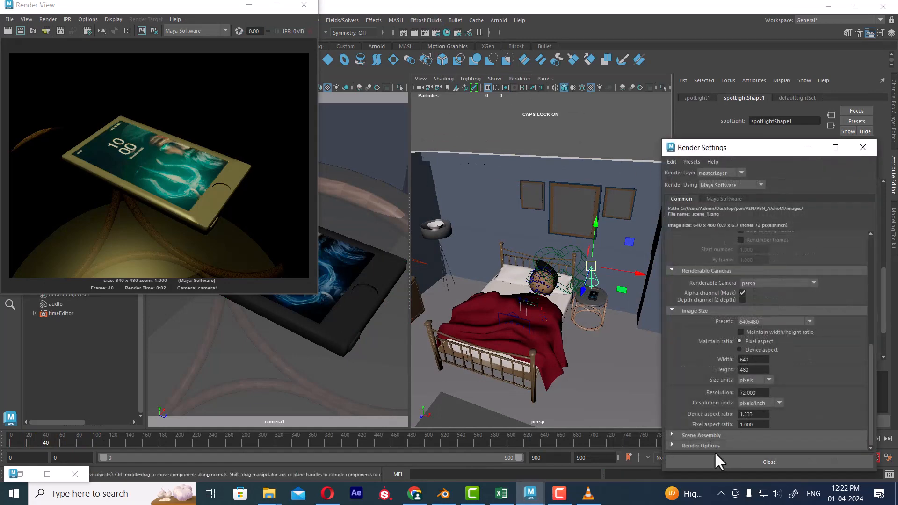
click(723, 199)
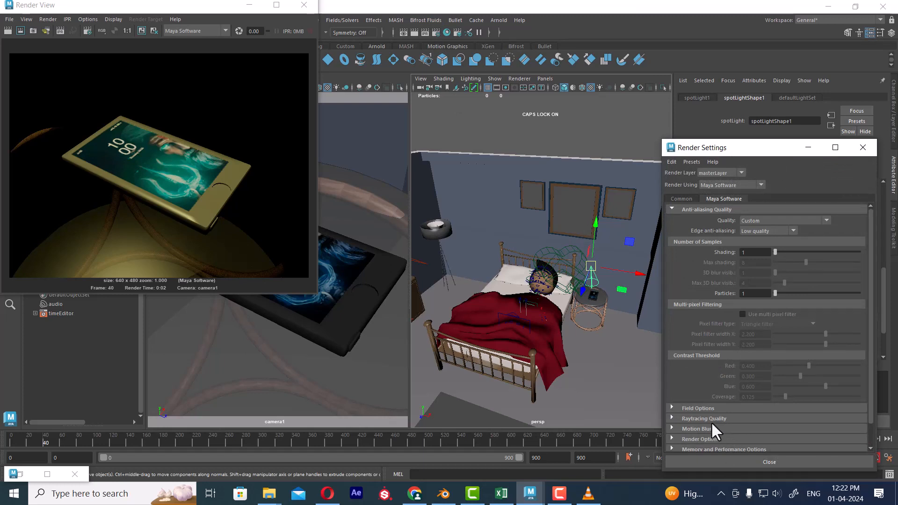
click(780, 418)
scroll(767, 397, down, 3)
click(750, 353)
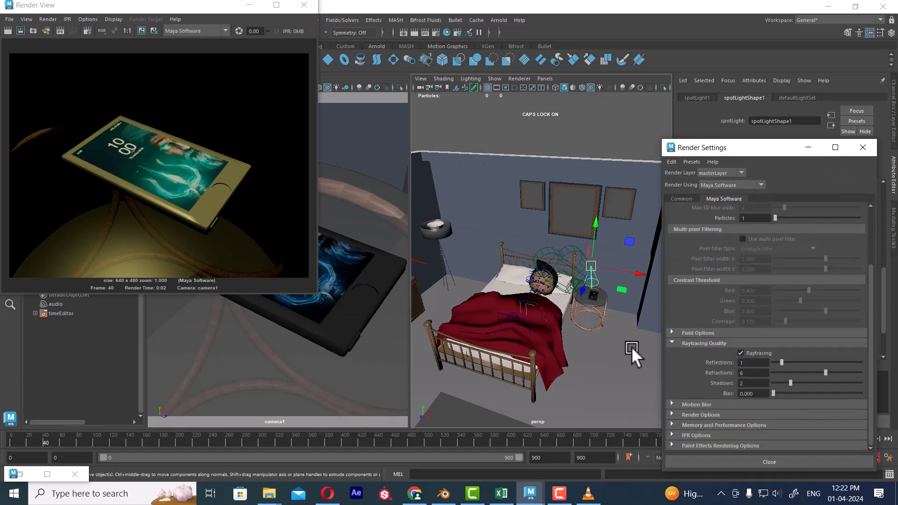
- Render the bedside table from a closer perspective view and enlarge the render window
scroll(601, 329, up, 6)
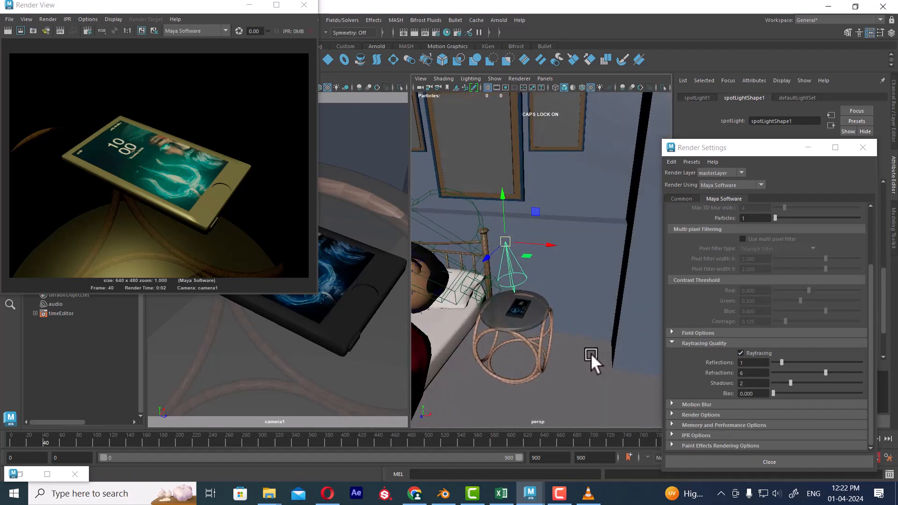
scroll(596, 338, up, 2)
click(424, 32)
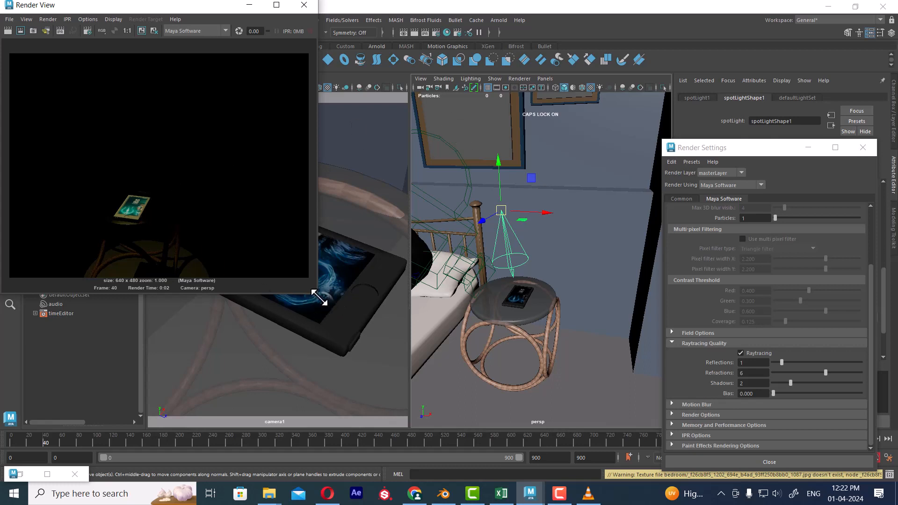
drag(320, 297, 360, 406)
click(575, 319)
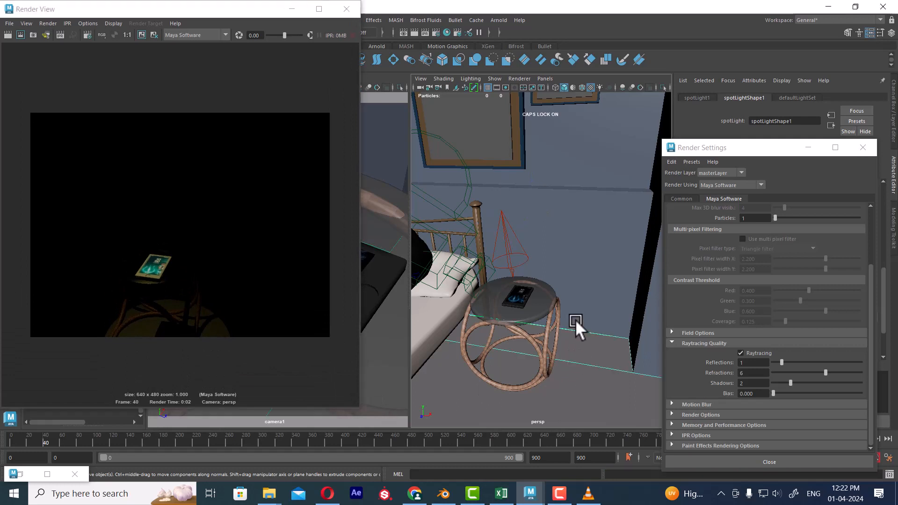
- Raise the spot light higher above the bedside table, look through the light, and render the table from the perspective view
click(511, 264)
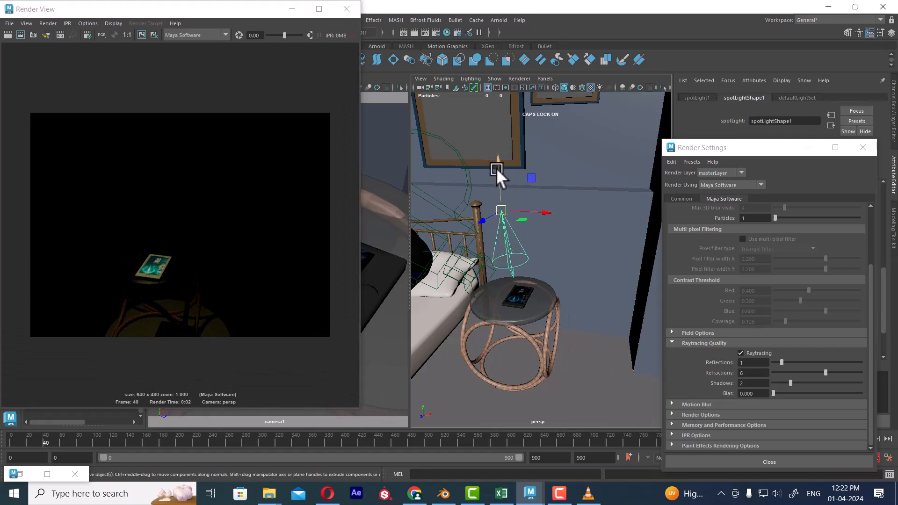
drag(495, 168, 484, 62)
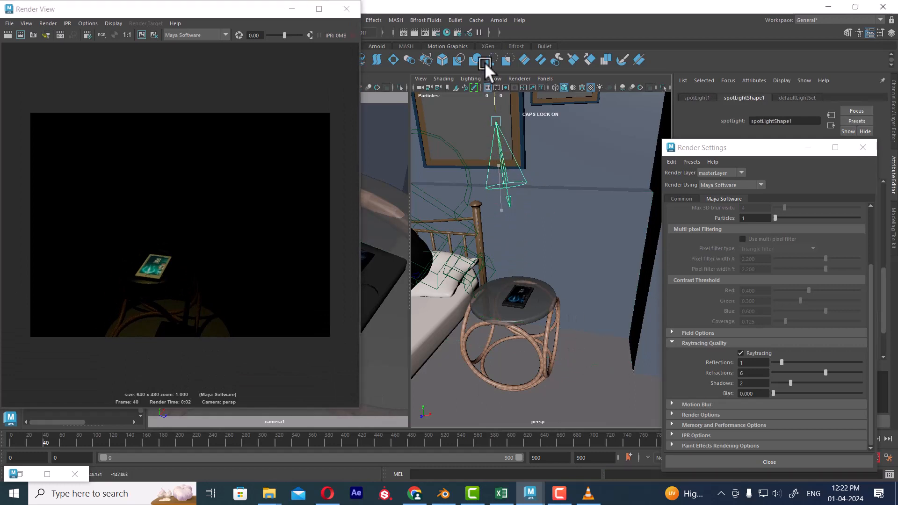
click(545, 78)
click(565, 114)
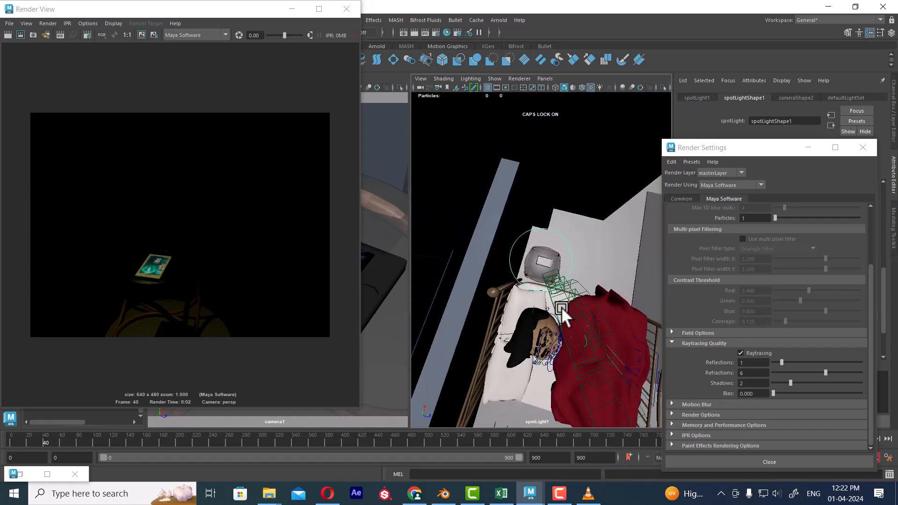
drag(592, 273, 612, 235)
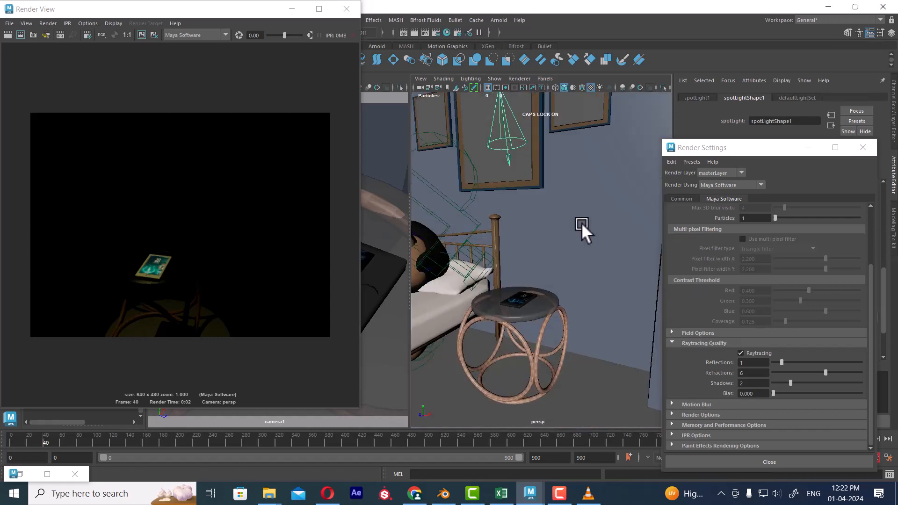
click(412, 32)
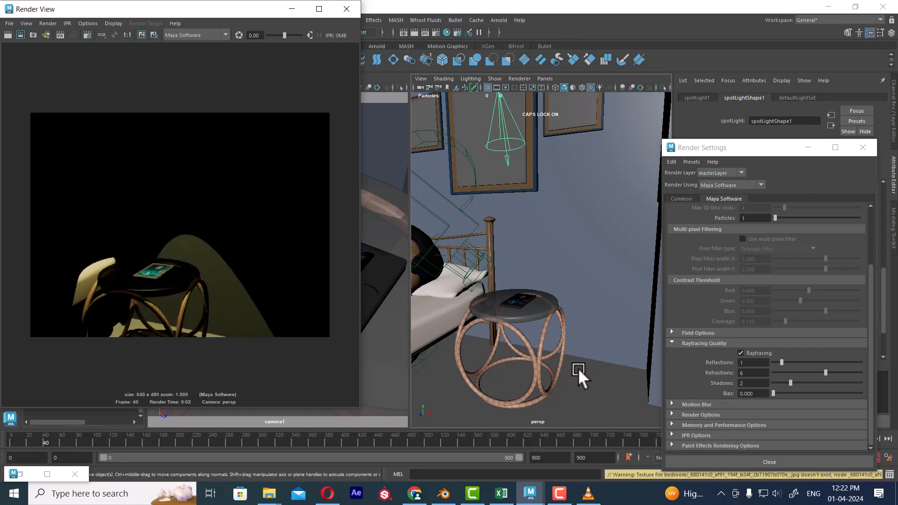
- Render the bedside table from a lower angle to examine its shadow on the floor, and close the render window
alt+drag(579, 366, 571, 285)
click(592, 309)
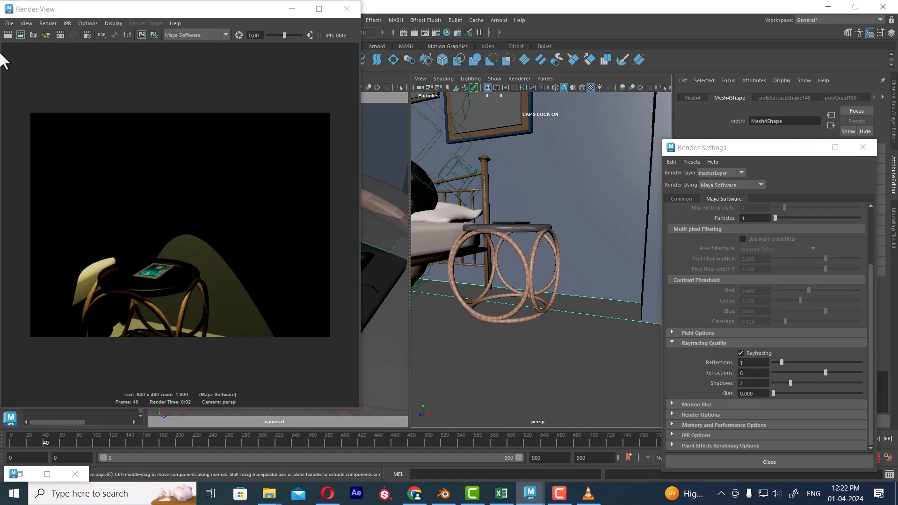
click(8, 34)
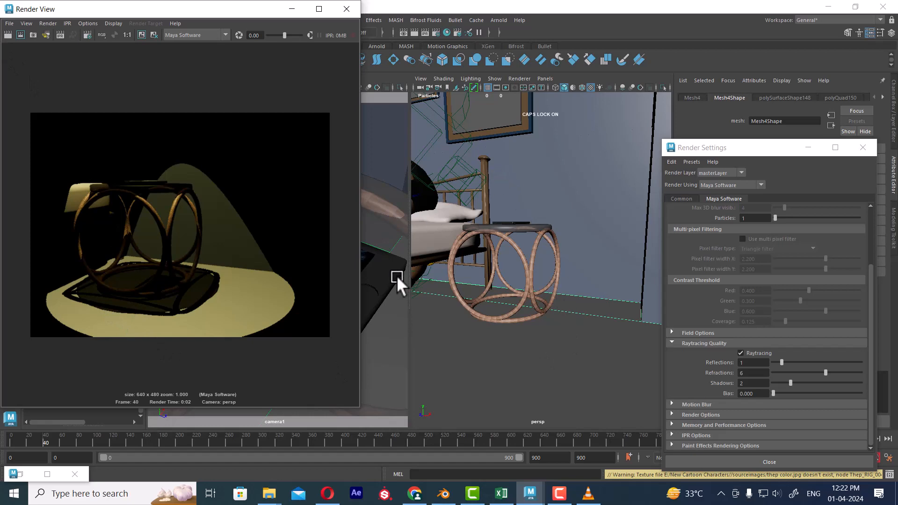
click(347, 9)
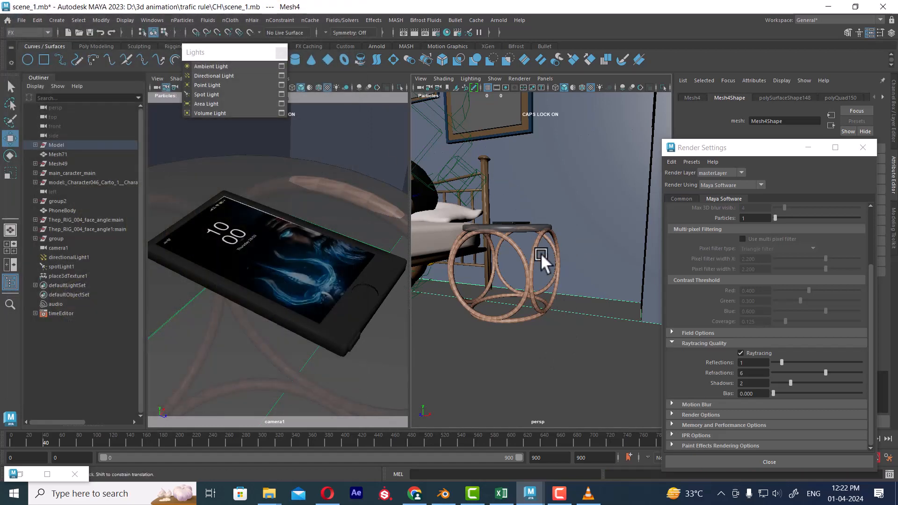
alt+drag(540, 253, 580, 343)
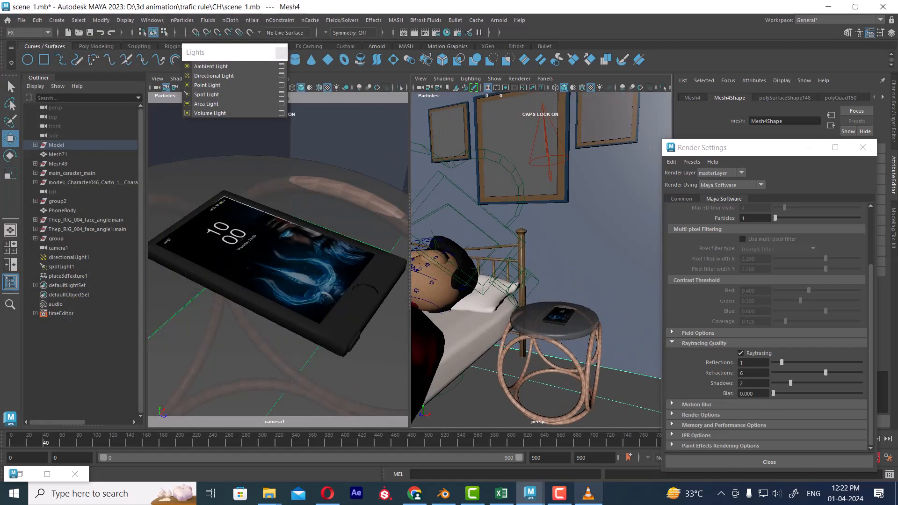
click(562, 494)
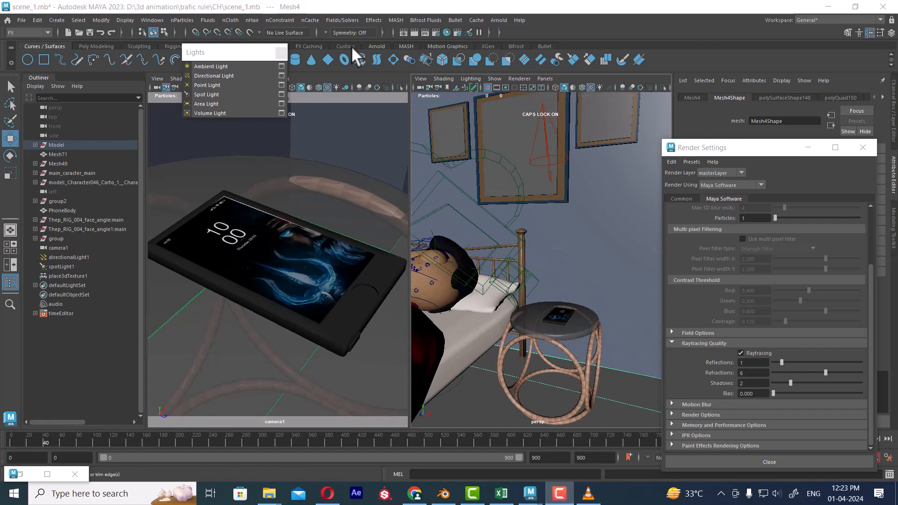
click(559, 494)
- Add a point light to the bedroom, position it in the air near the floor lamp, and render the whole room
scroll(516, 282, down, 5)
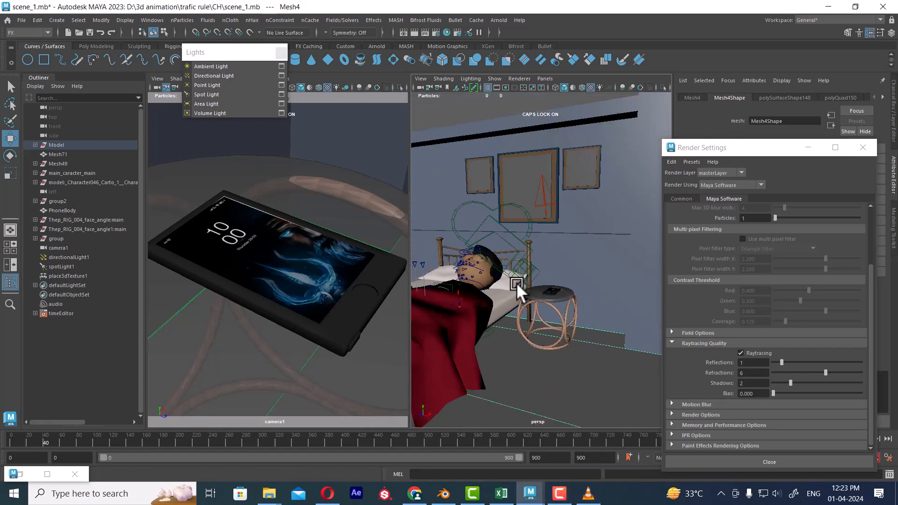
alt+drag(516, 282, 579, 337)
click(220, 86)
drag(510, 325, 475, 207)
alt+drag(524, 279, 591, 264)
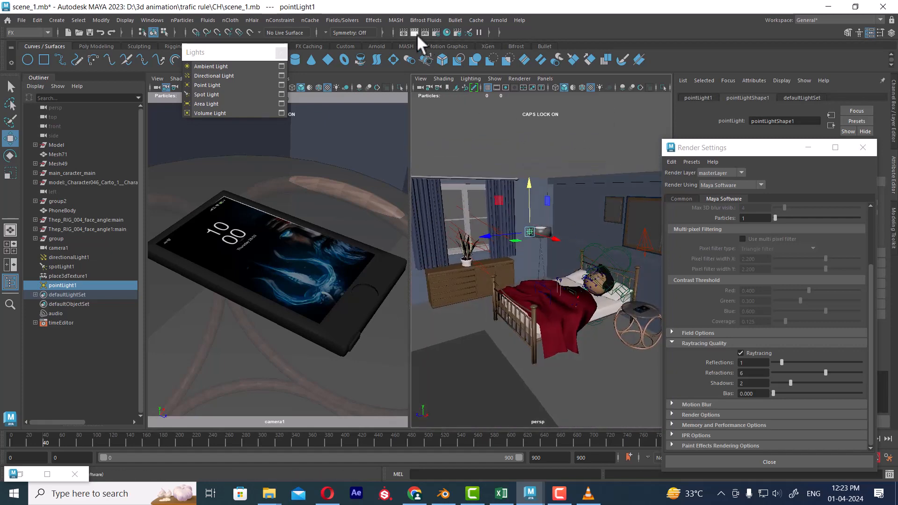
click(414, 32)
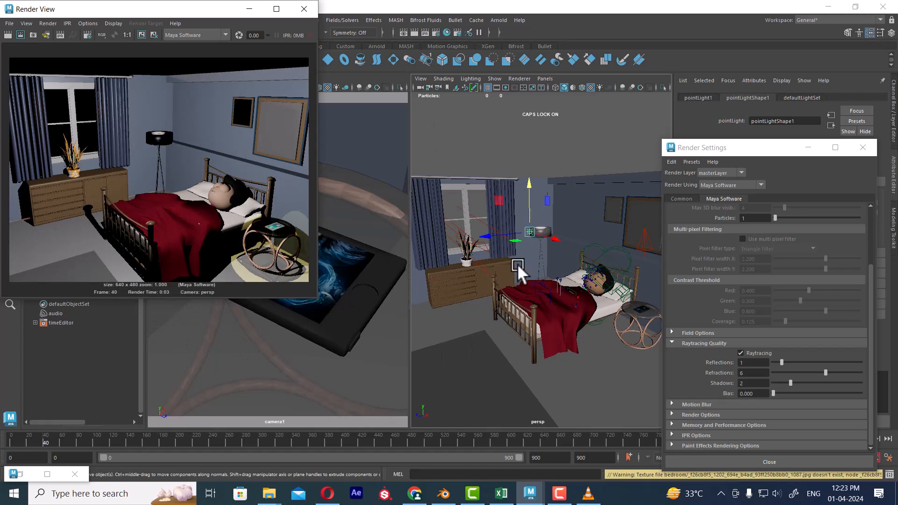
- Set the directional light's depth map shadow resolution to 1024 and filter size to 4, and render the bedroom from a new perspective view
click(483, 222)
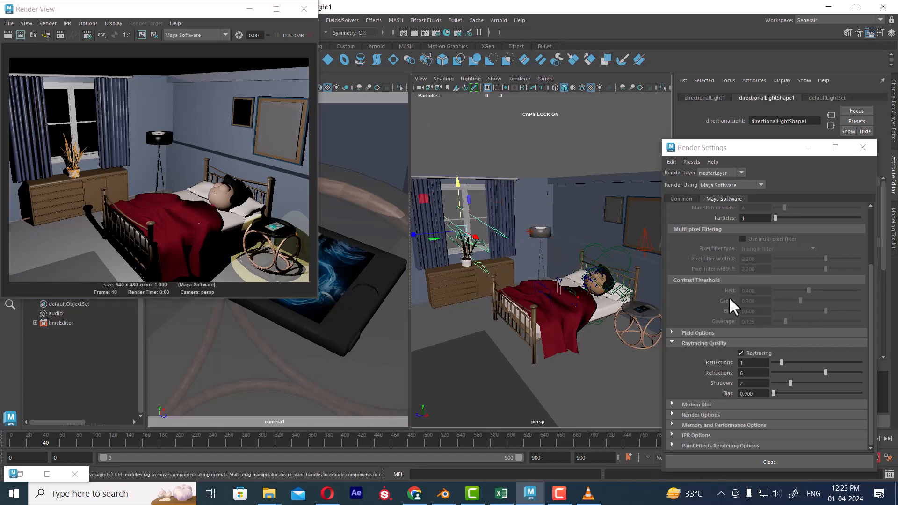
drag(739, 147, 419, 272)
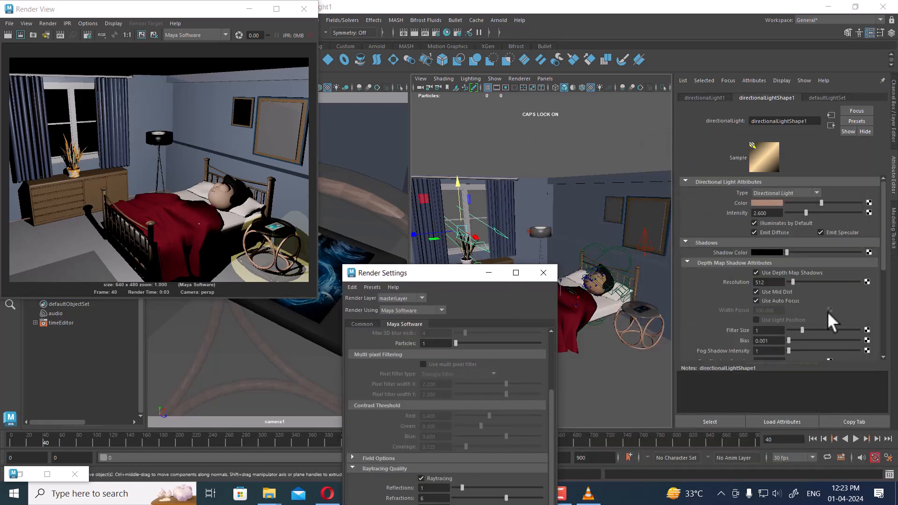
drag(776, 281, 685, 283)
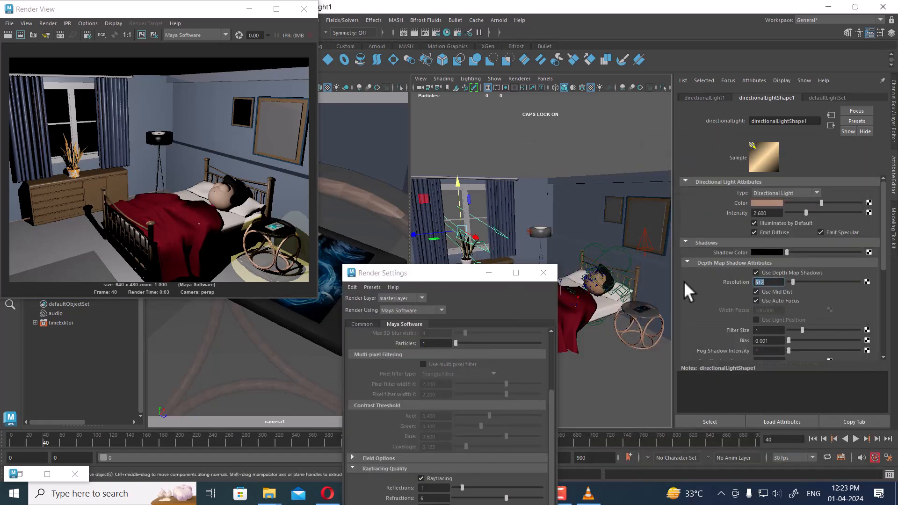
text(1024)
key(Return)
click(770, 330)
key(BackSpace)
text(4)
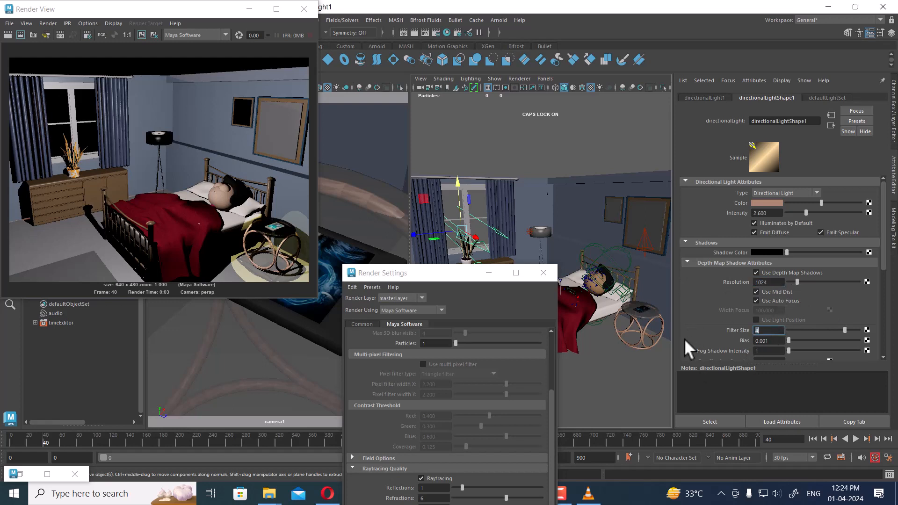
alt+drag(561, 232, 565, 274)
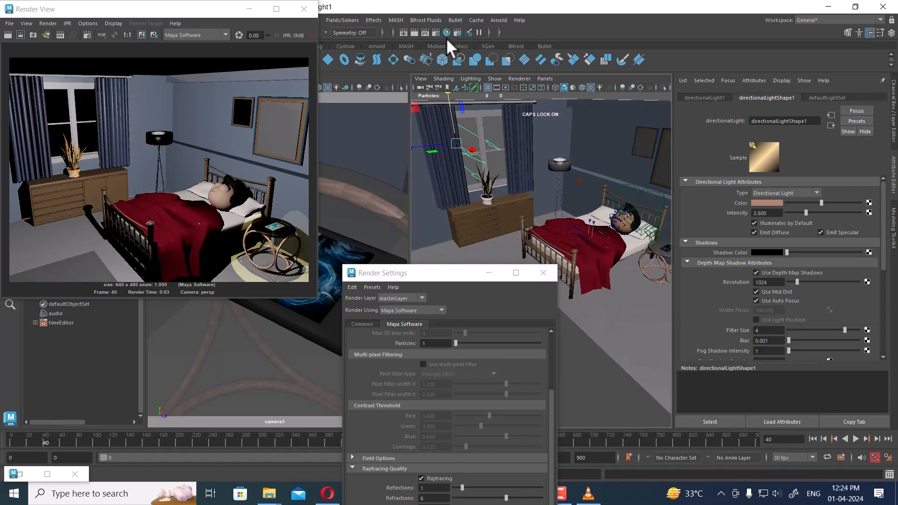
click(412, 32)
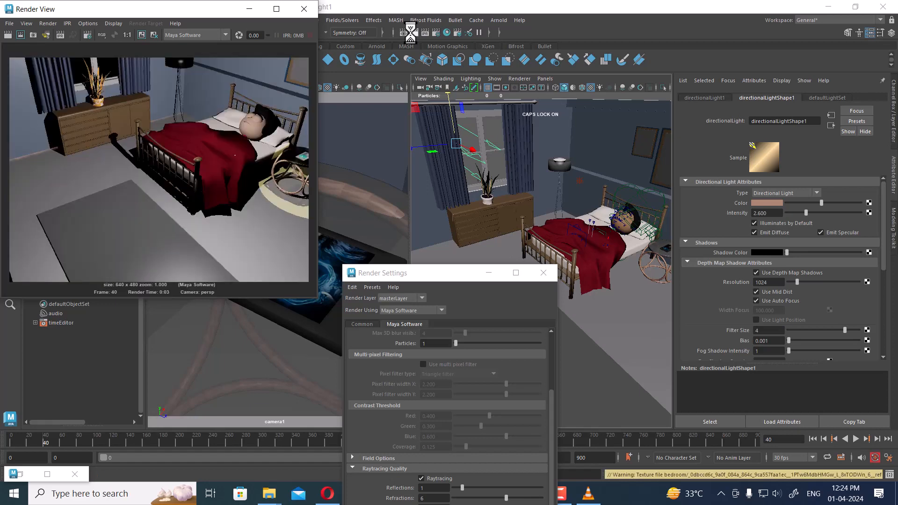
- Close the render settings and turn off Illuminates by Default for the point light
click(543, 272)
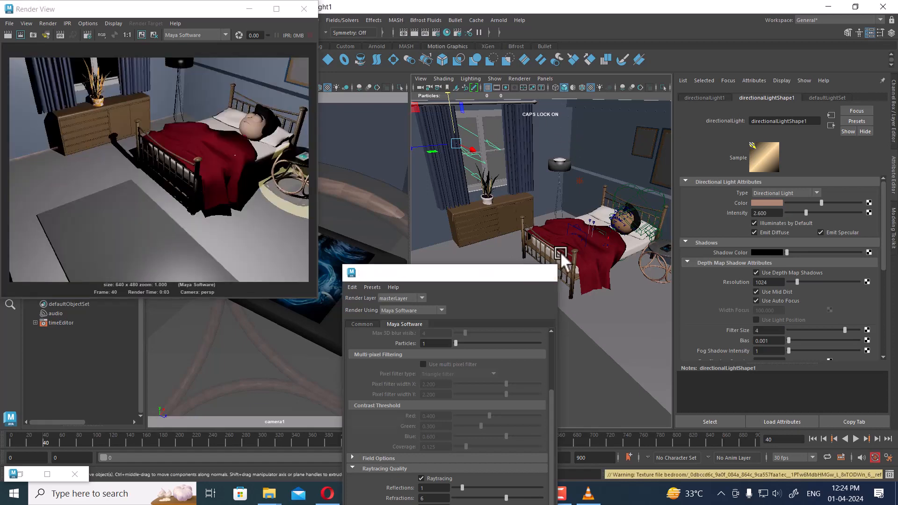
click(576, 180)
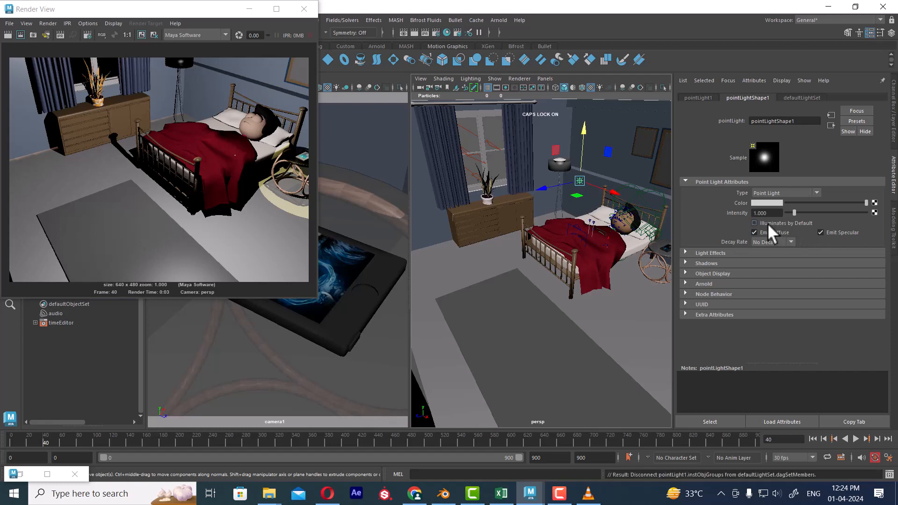
- Duplicate the room's floor mesh and raise the copy to the top of the walls as a ceiling
scroll(559, 272, down, 10)
click(590, 375)
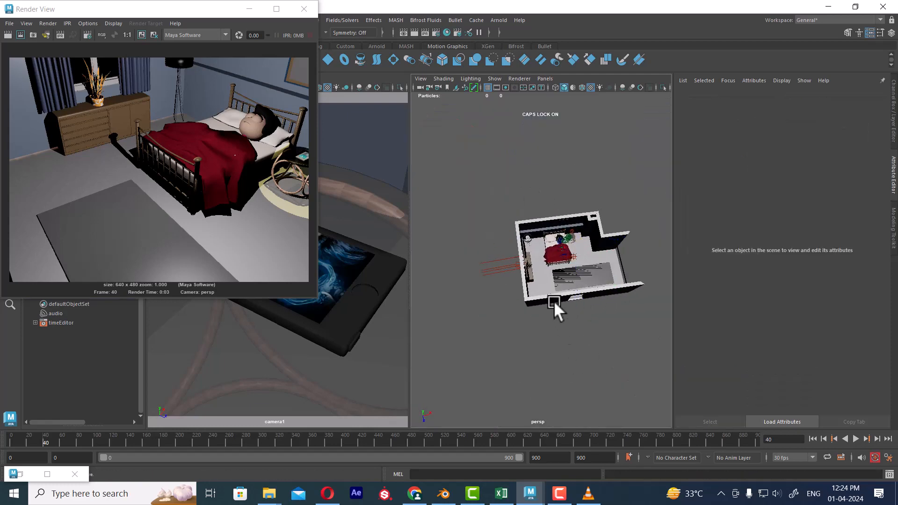
click(568, 297)
alt+drag(568, 296, 515, 330)
alt+drag(558, 351, 542, 310)
key(ctrl+d)
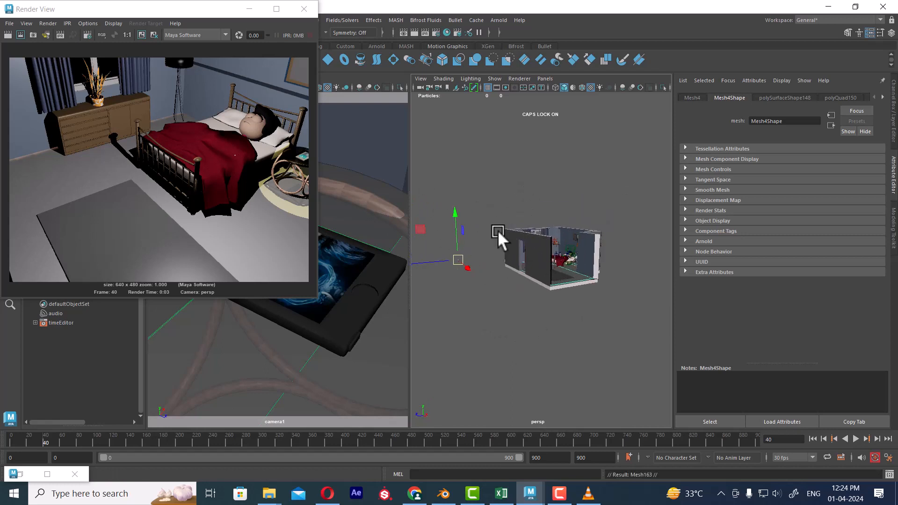
drag(455, 213, 448, 179)
scroll(650, 277, up, 6)
scroll(584, 311, down, 6)
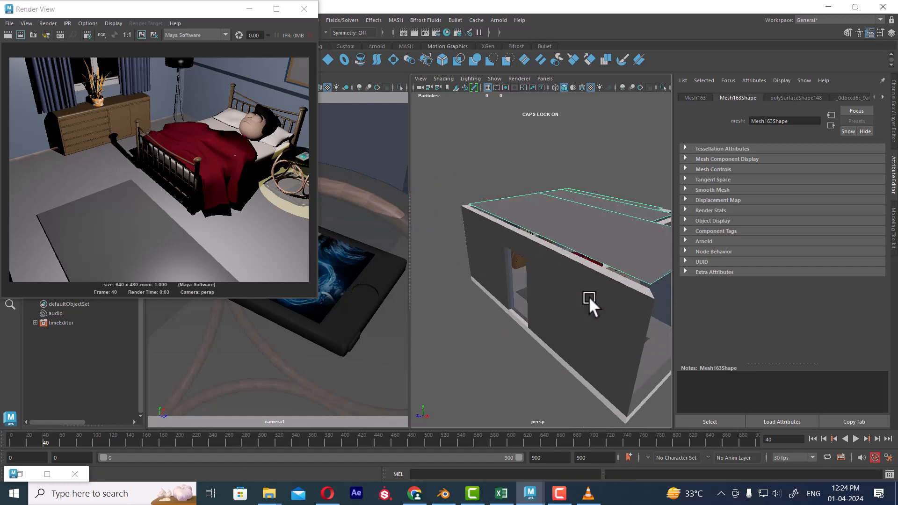
- Minimize the render window, center the ceiling mesh's pivot, and inspect its height against the walls in the front view
click(249, 9)
click(101, 20)
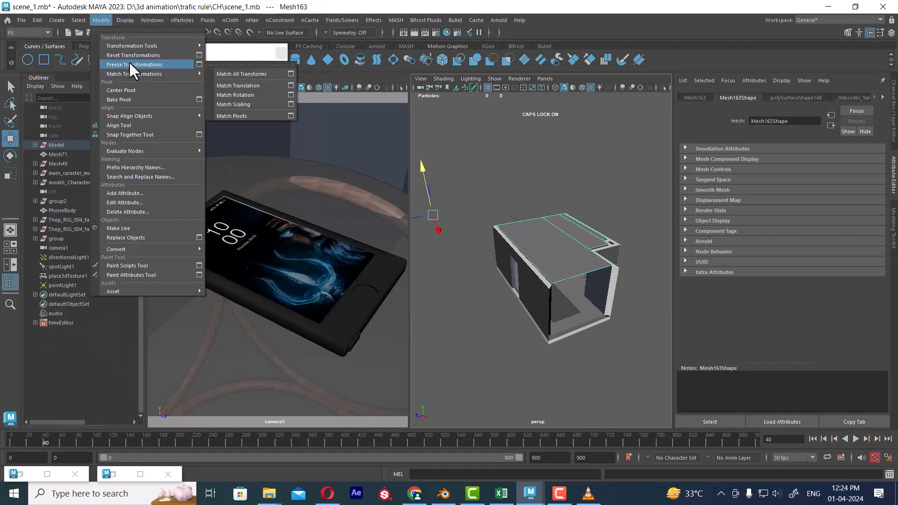
click(121, 90)
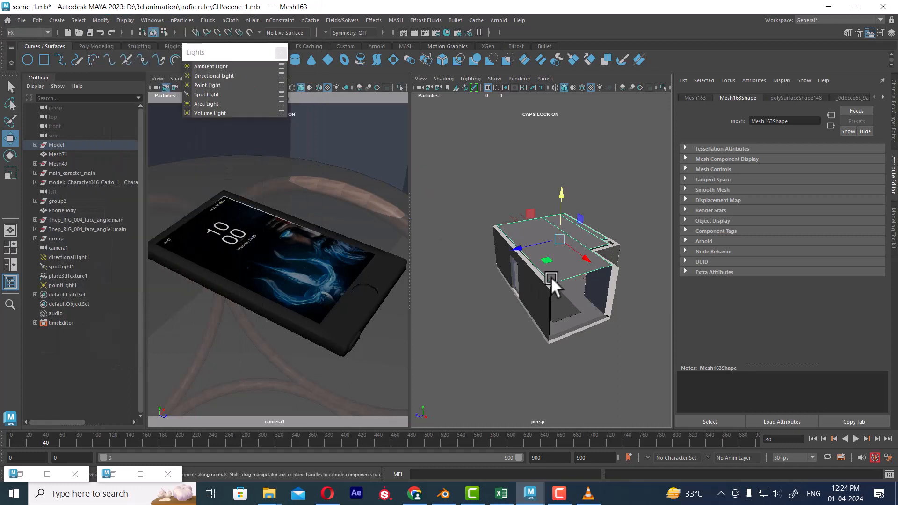
key(r)
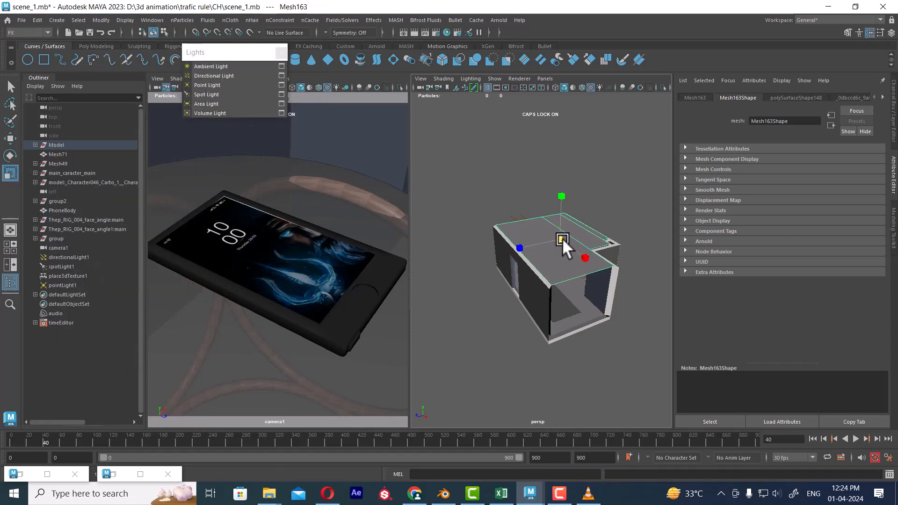
key(space)
drag(563, 240, 573, 262)
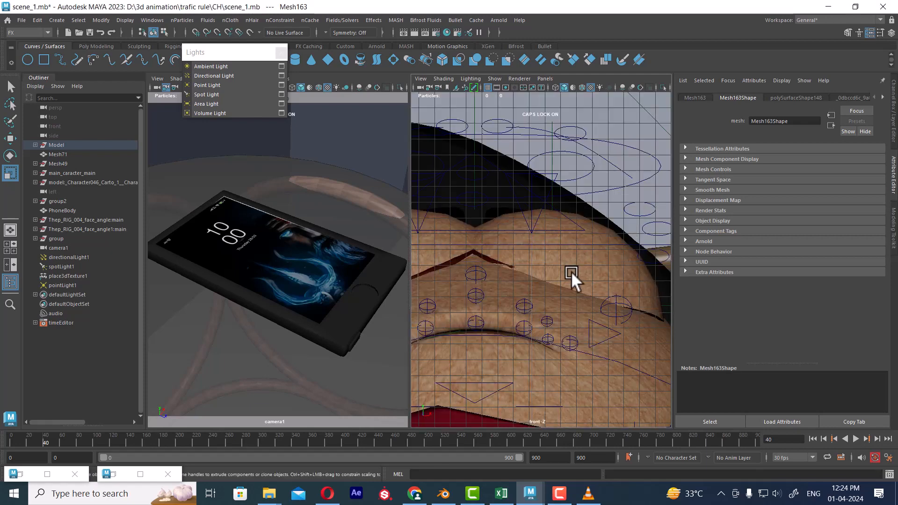
scroll(575, 245, down, 10)
scroll(596, 300, up, 3)
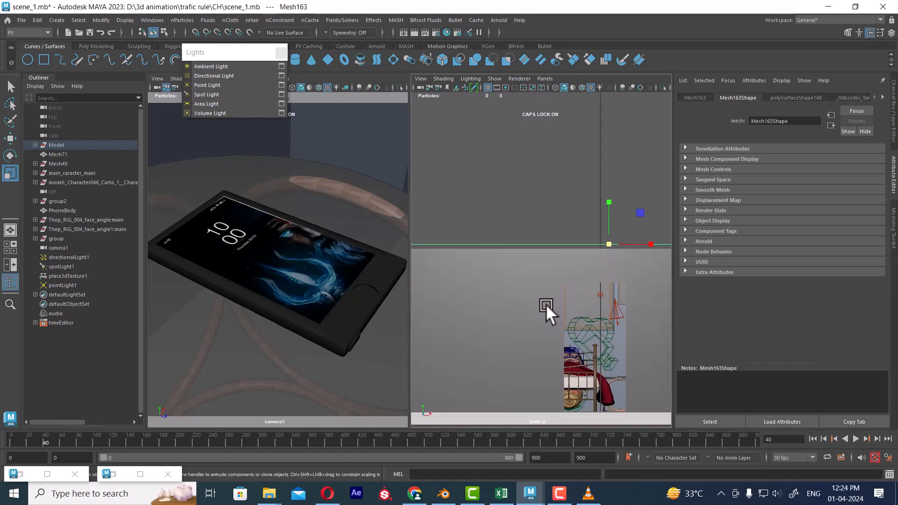
key(w)
alt+middle_drag(584, 268, 556, 222)
- Extrude all faces of the ceiling mesh with a Local Translate Z of 4.64 and return to object mode
right_drag(601, 147, 600, 171)
key(space)
drag(563, 169, 564, 150)
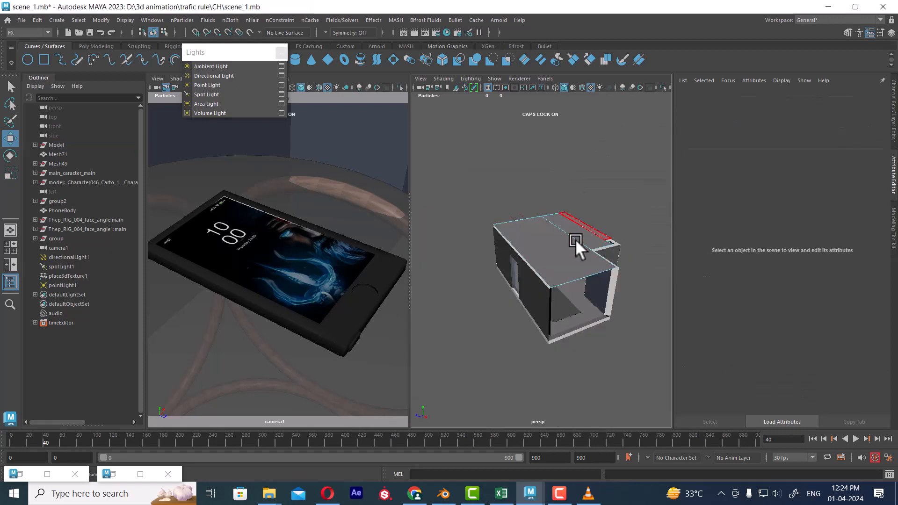
drag(629, 184, 550, 302)
mouse_move(574, 234)
shift+right_down()
mouse_move(580, 195)
mouse_move(579, 219)
shift+right_up()
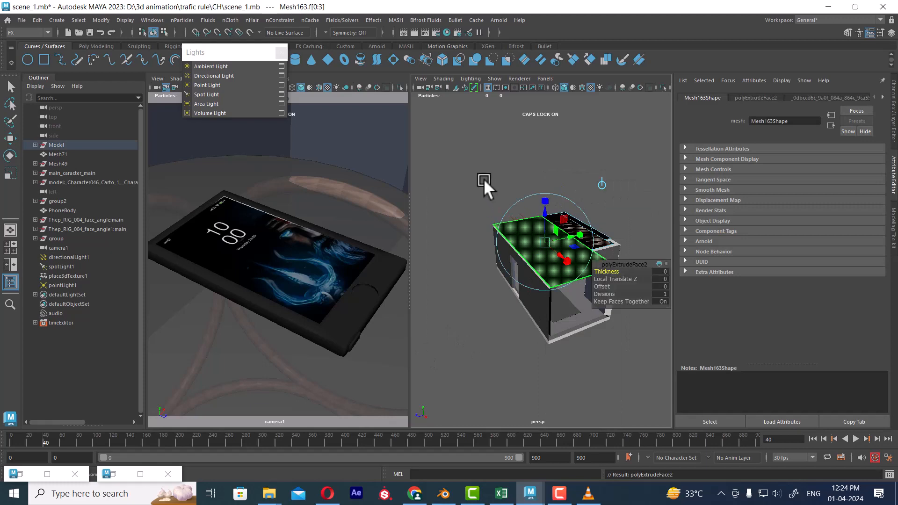
scroll(491, 164, up, 5)
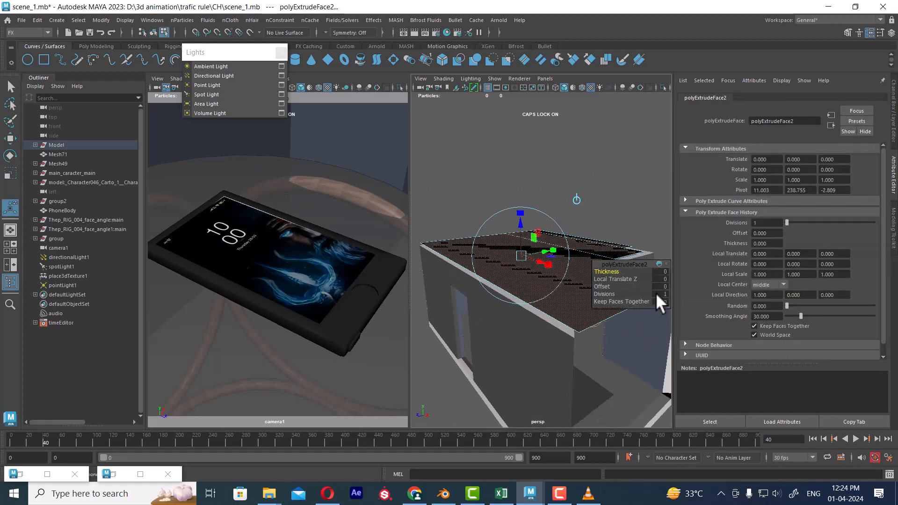
drag(607, 278, 845, 213)
right_drag(590, 239, 610, 178)
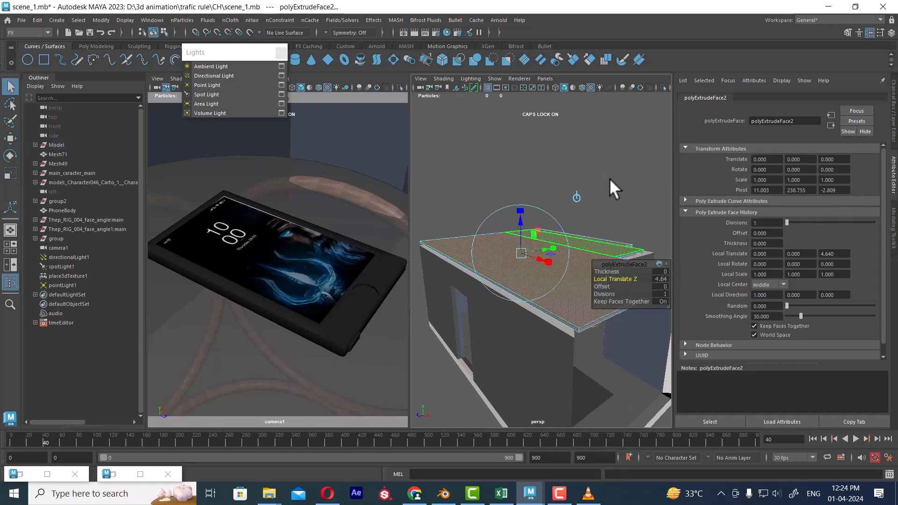
- Lower the ceiling mesh in the front view so that it sits on the top edge of the walls
click(573, 282)
key(space)
drag(573, 279, 572, 296)
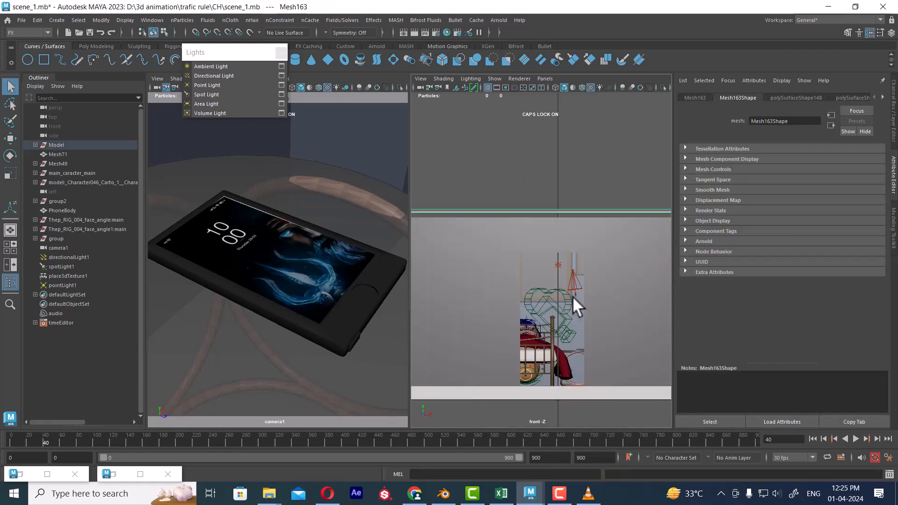
key(w)
key(f)
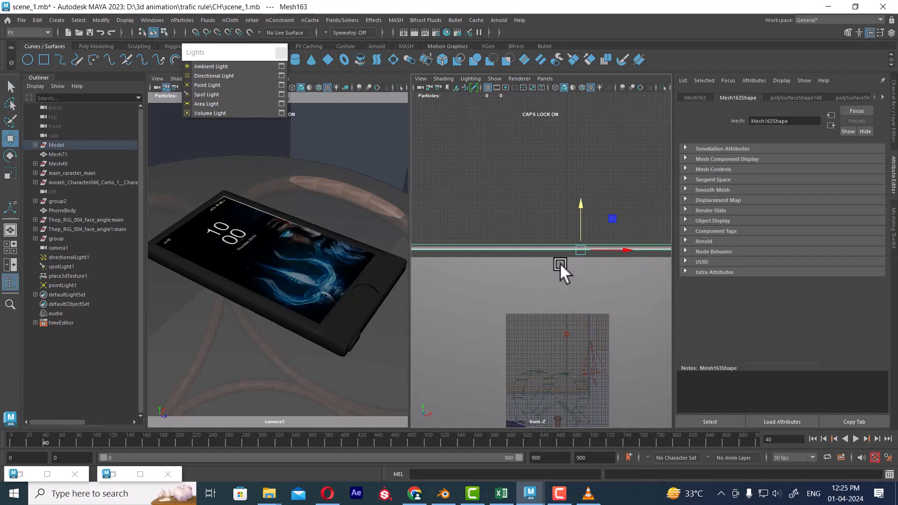
scroll(569, 243, up, 2)
drag(563, 216, 563, 226)
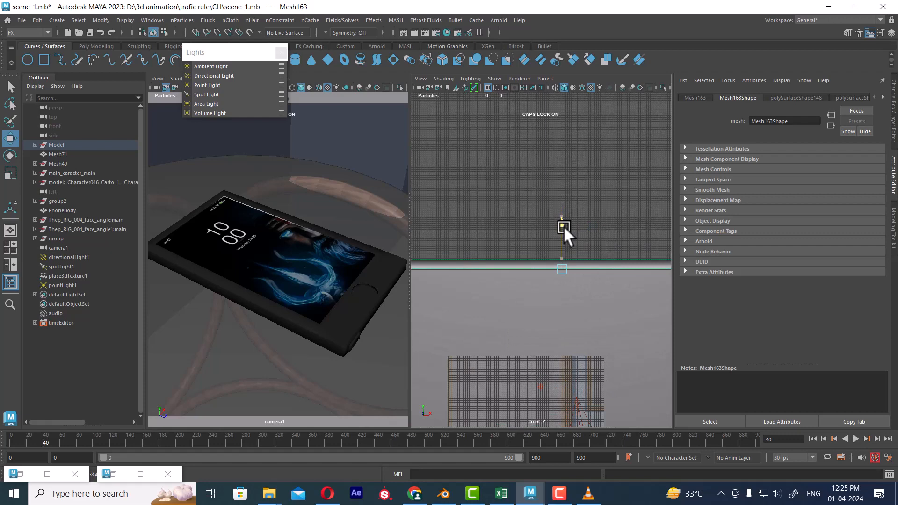
- Frame the bedroom interior in the perspective view and render it to check the lighting under the ceiling
key(space)
drag(585, 349, 575, 212)
scroll(560, 285, up, 5)
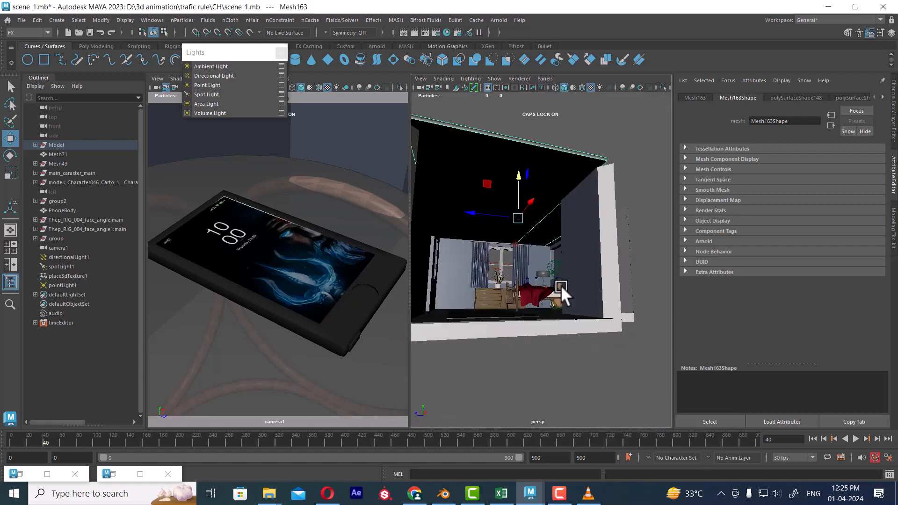
scroll(559, 291, down, 3)
scroll(569, 291, up, 3)
scroll(540, 286, up, 2)
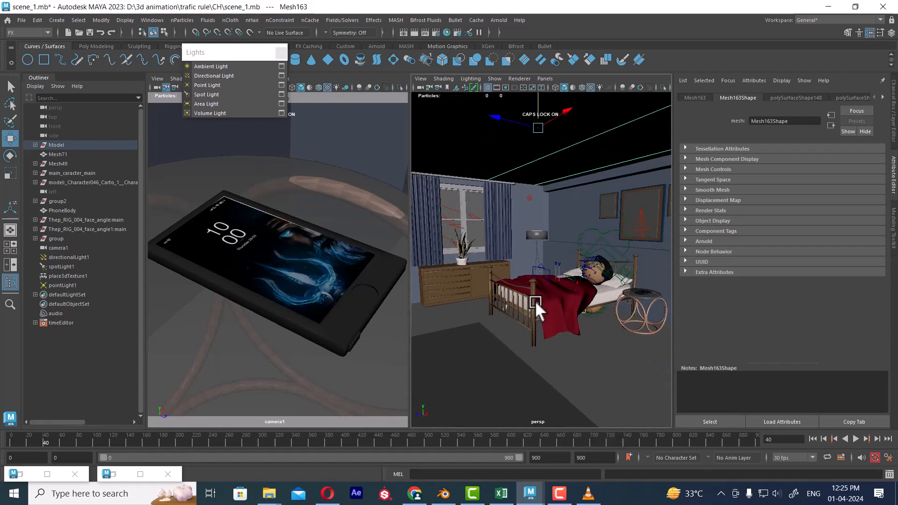
click(414, 33)
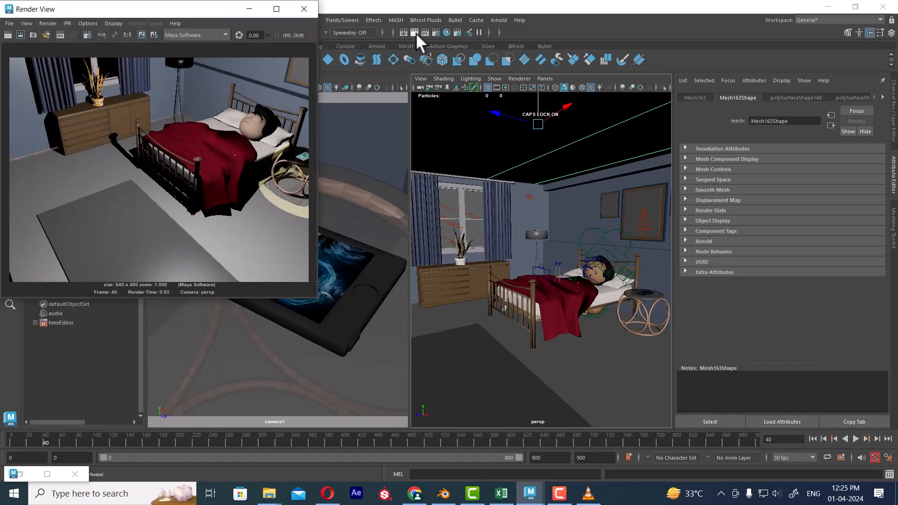
click(416, 33)
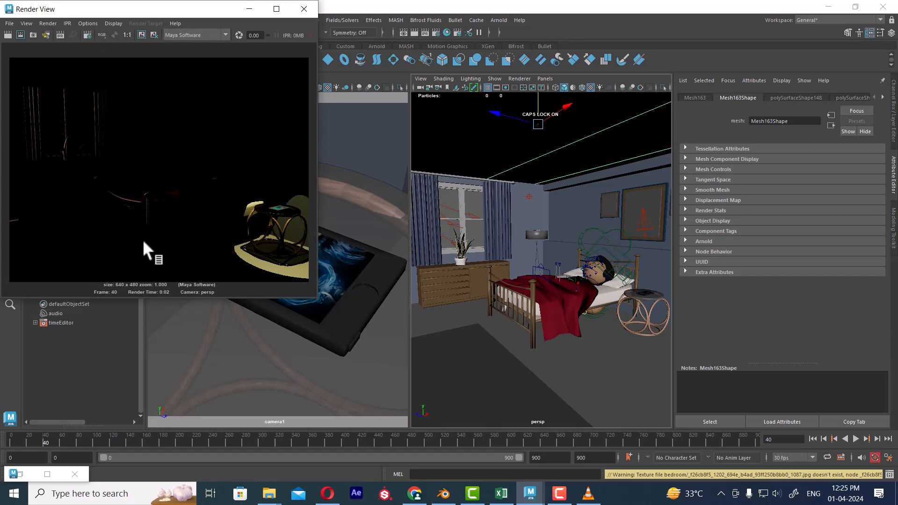
- Rotate the directional light at the window so it shines down into the room, and render the view again
click(470, 214)
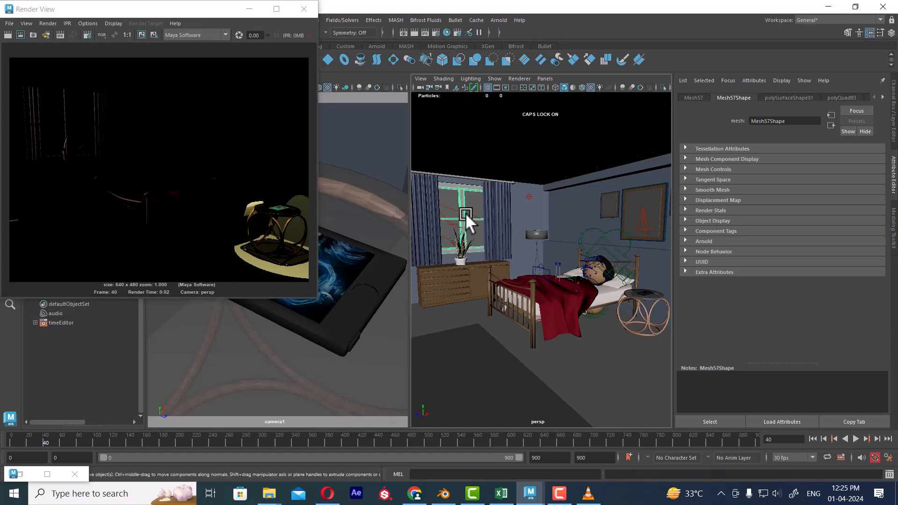
click(473, 214)
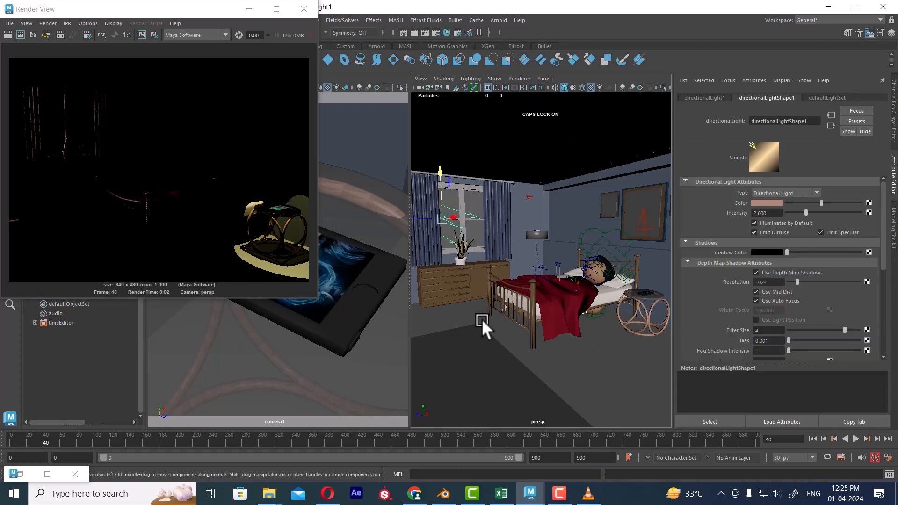
key(e)
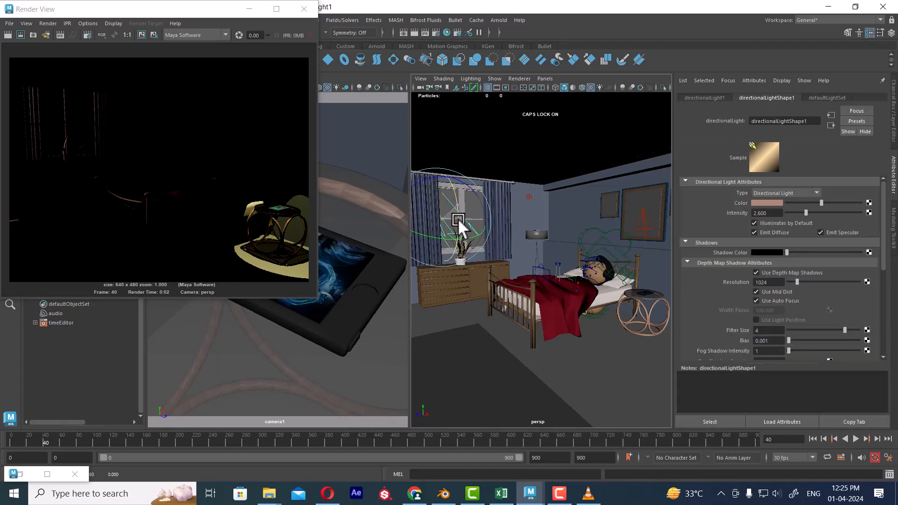
click(7, 35)
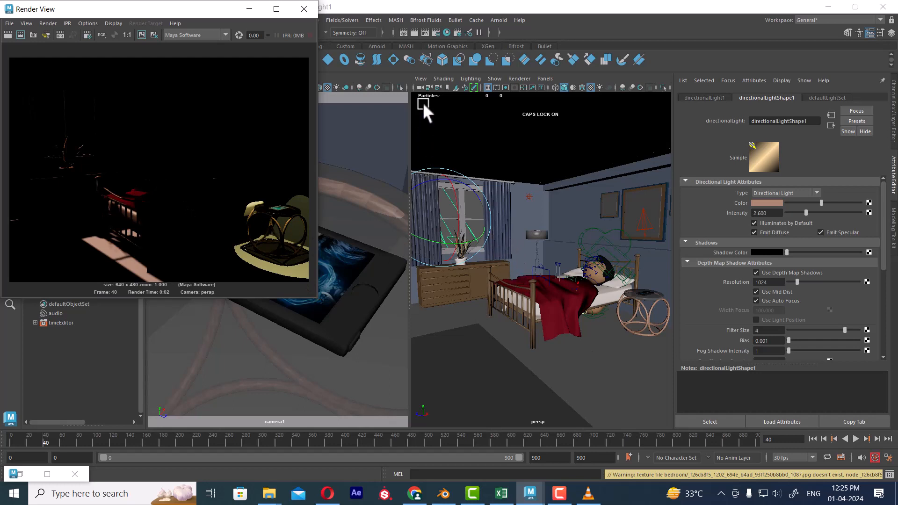
- Set the perspective camera's environment background to pale cyan, with hue 180 and value 0.872, and re-render the bedroom
click(420, 87)
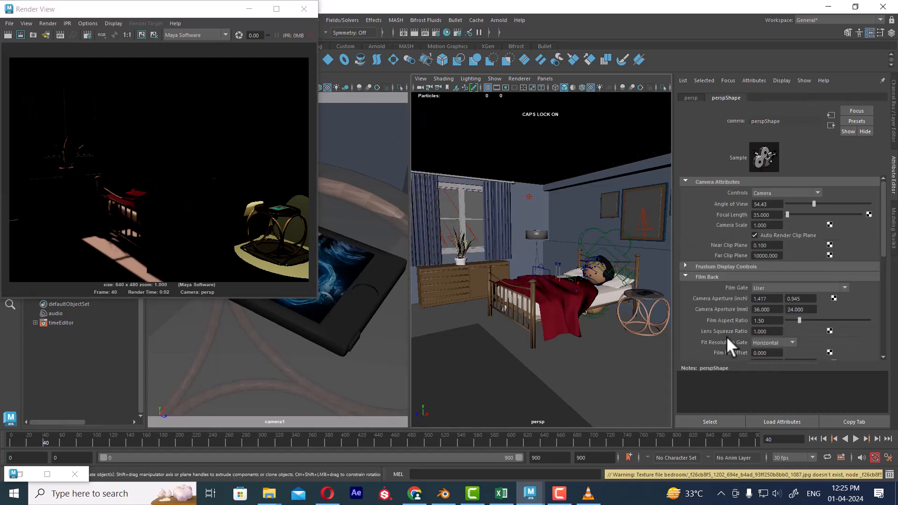
scroll(730, 318, down, 5)
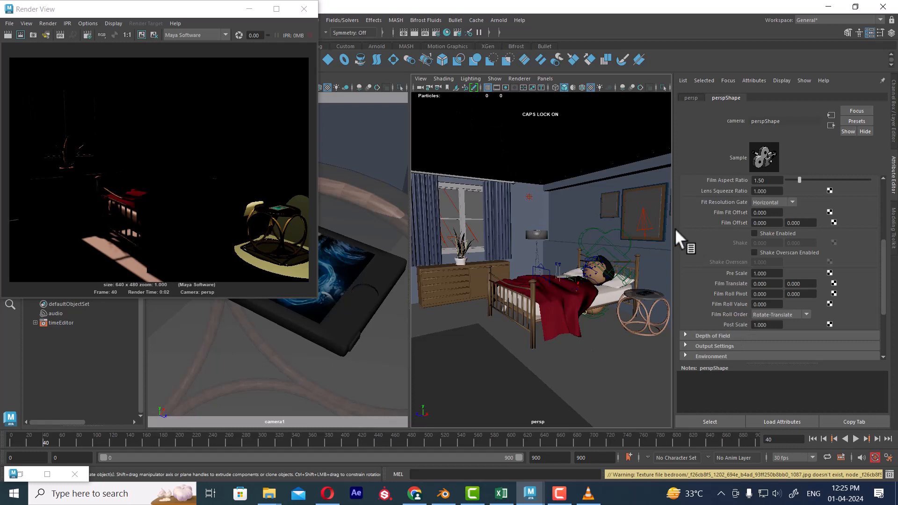
scroll(723, 307, down, 5)
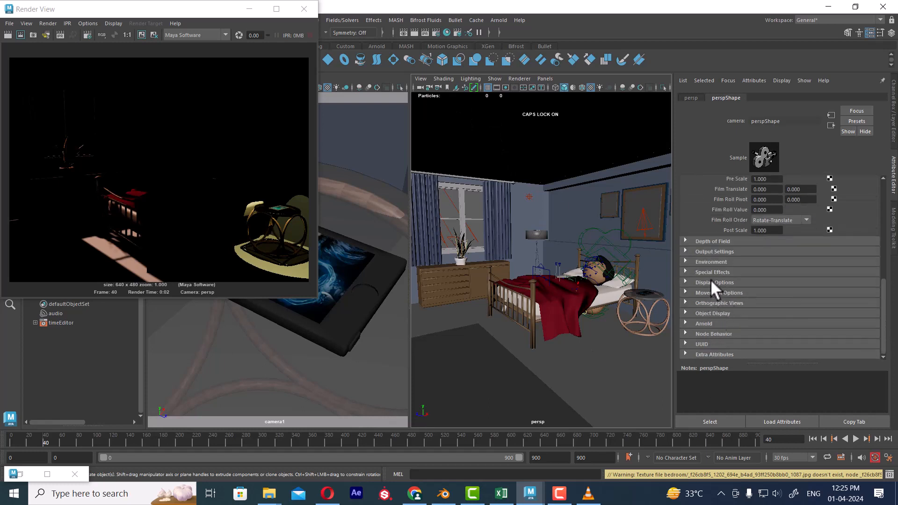
click(708, 262)
click(769, 272)
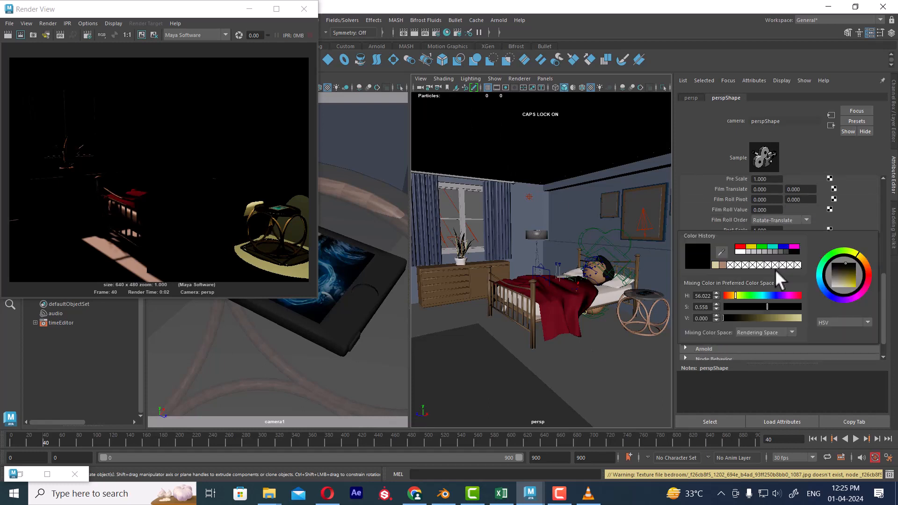
click(774, 248)
drag(839, 288, 836, 286)
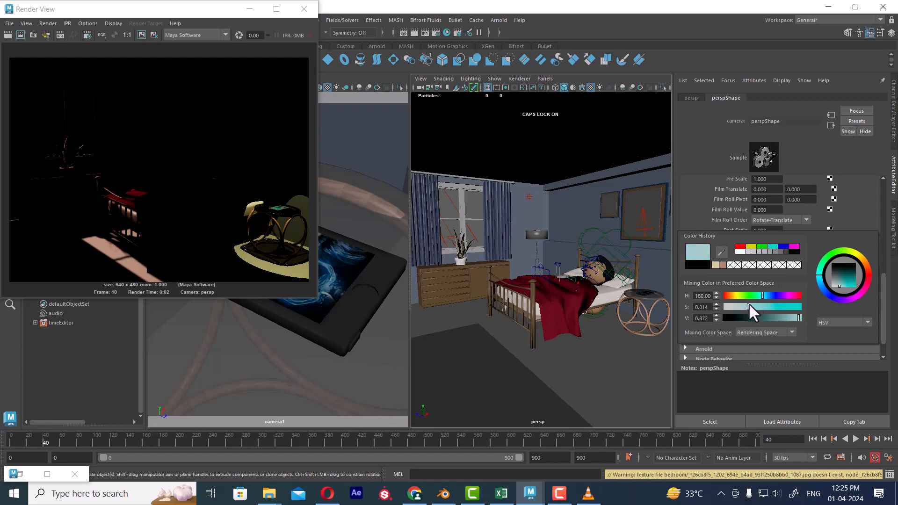
drag(749, 307, 740, 307)
click(534, 339)
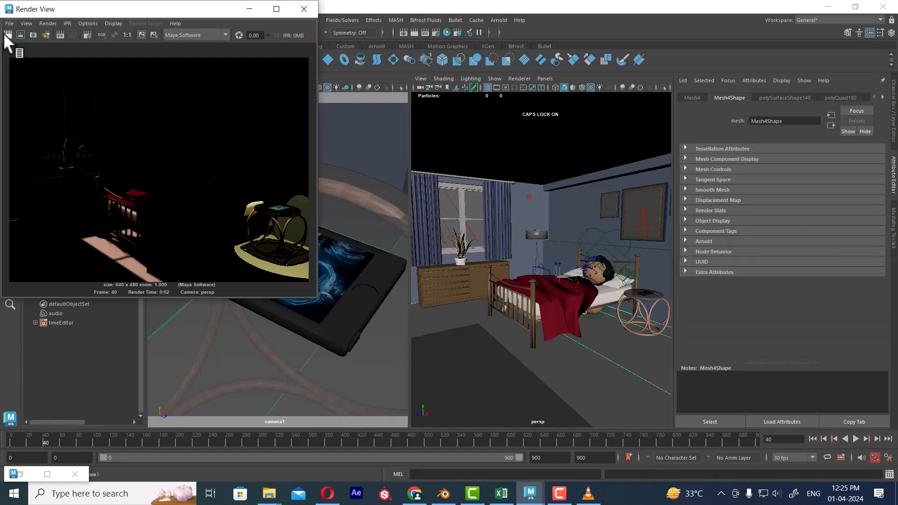
click(3, 34)
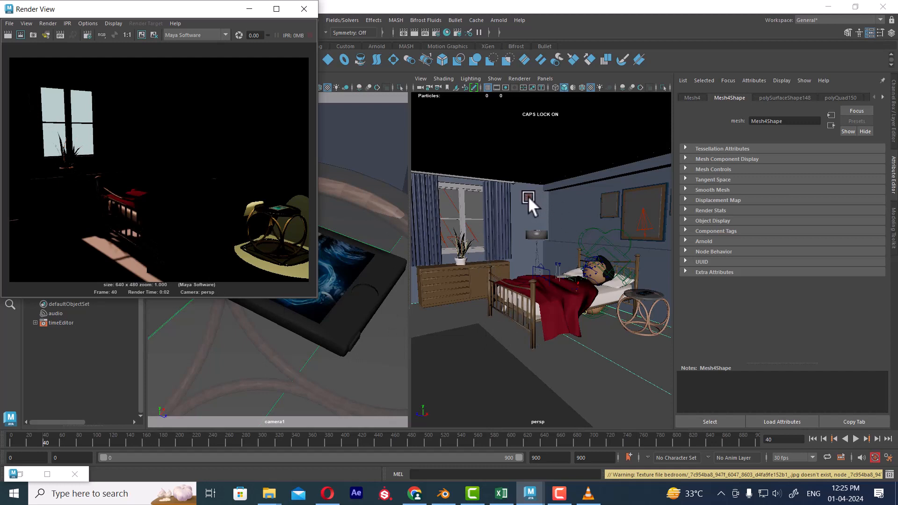
- Turn on Illuminates by Default for the point light above the lamp and re-render the bedroom
click(528, 195)
click(753, 223)
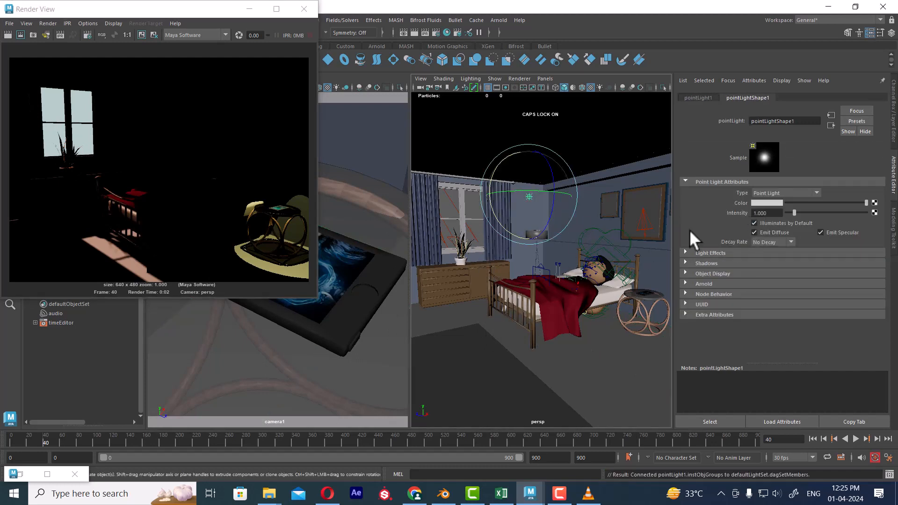
click(7, 35)
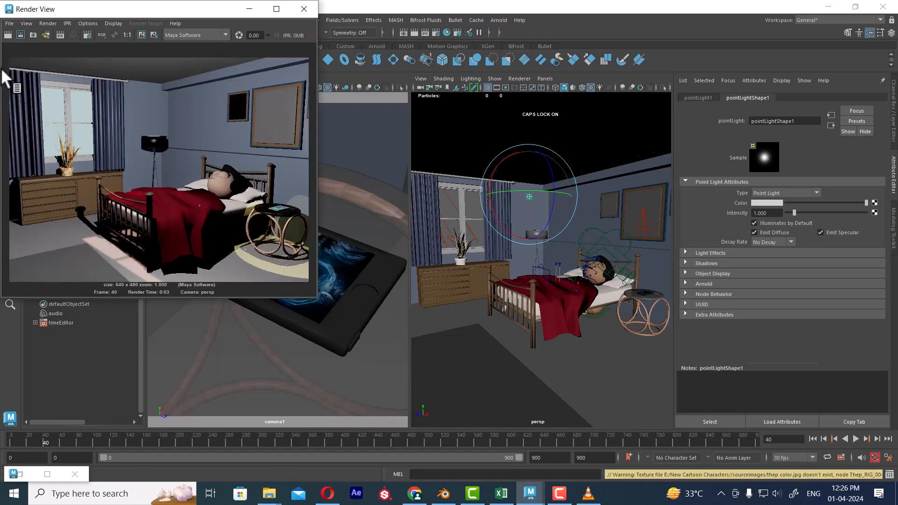
- Set the point light's color to a dim warm brown, H 24.174, S 0.385, V 0.411, and re-render
click(771, 203)
click(726, 198)
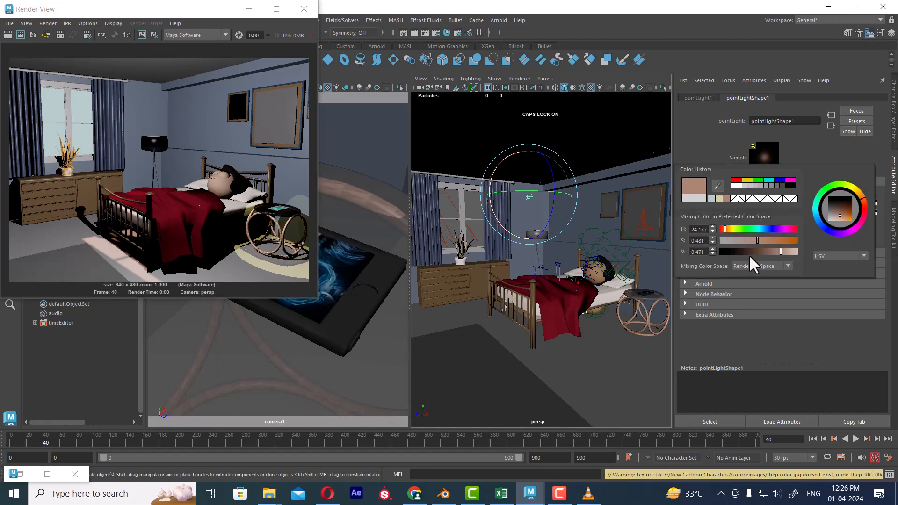
drag(836, 216, 847, 215)
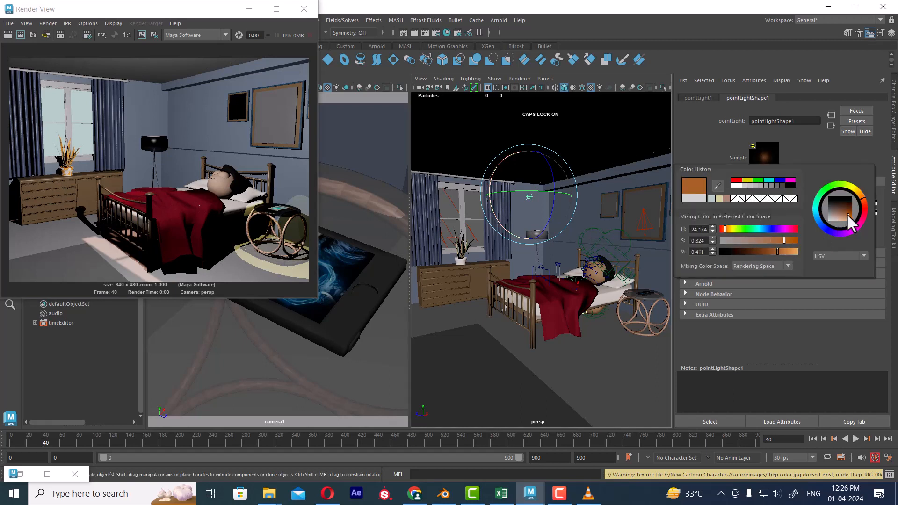
mouse_move(751, 237)
mouse_down()
mouse_move(741, 239)
mouse_move(749, 239)
mouse_up()
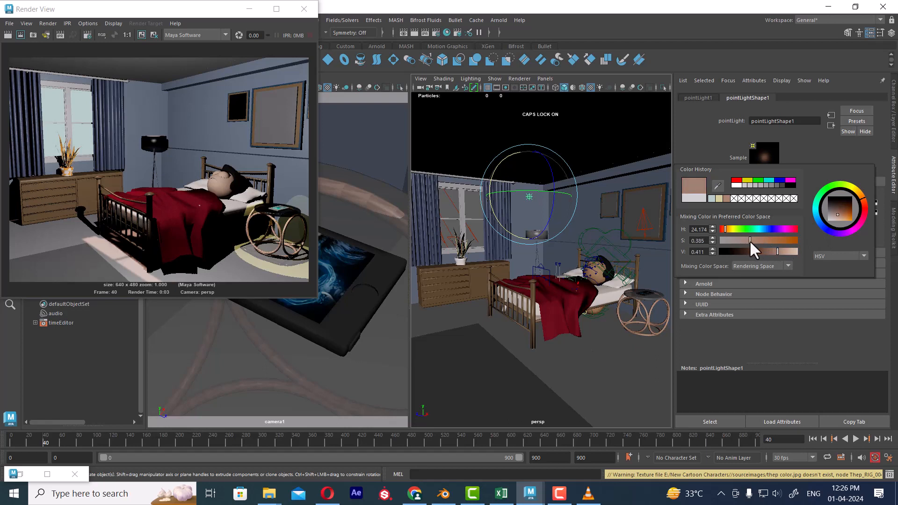
click(504, 263)
click(415, 33)
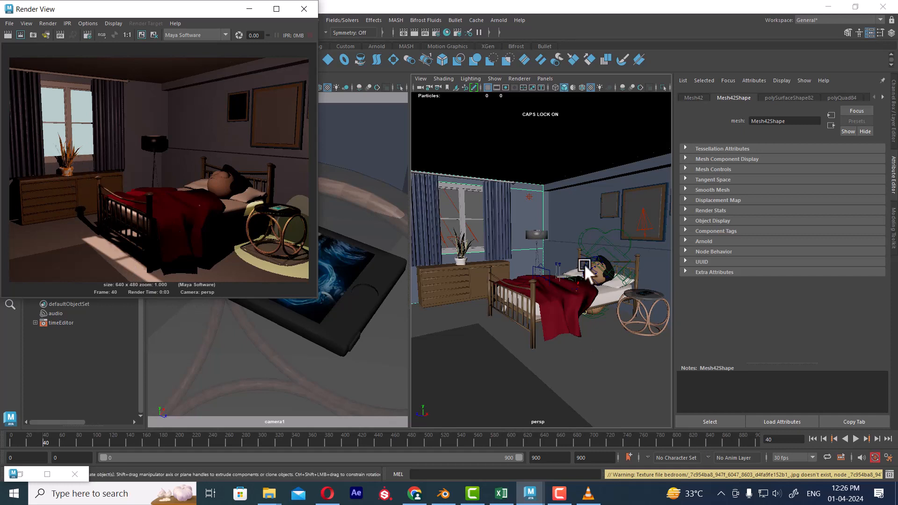
- Move the point light inside the room to a spot in front of the window
click(532, 196)
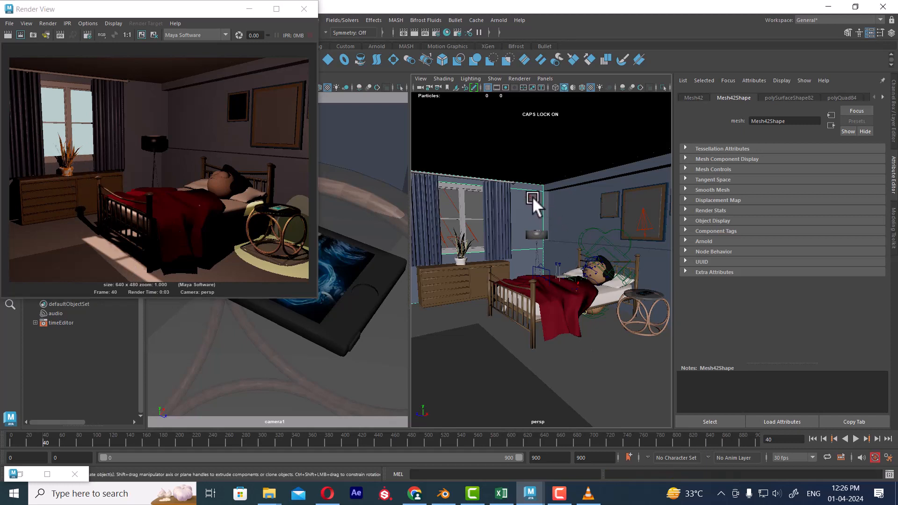
click(528, 193)
key(f)
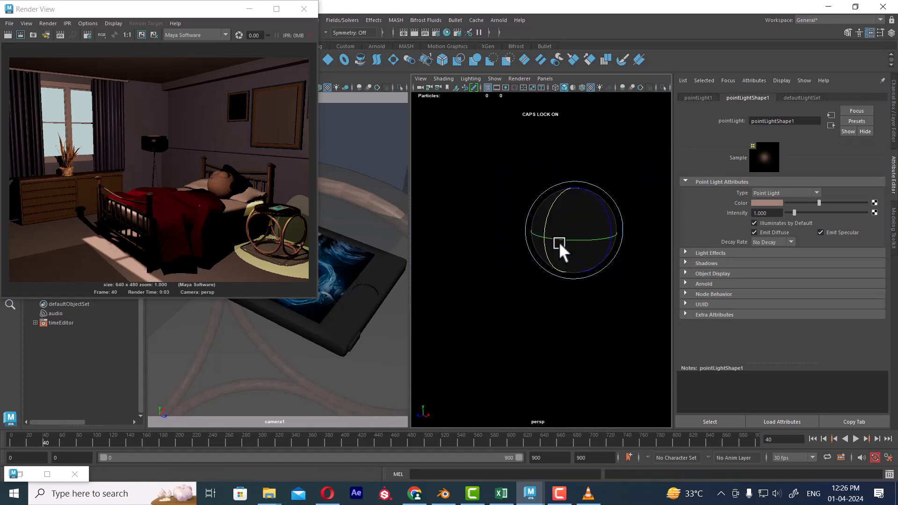
scroll(537, 246, down, 5)
key(w)
alt+drag(561, 249, 502, 206)
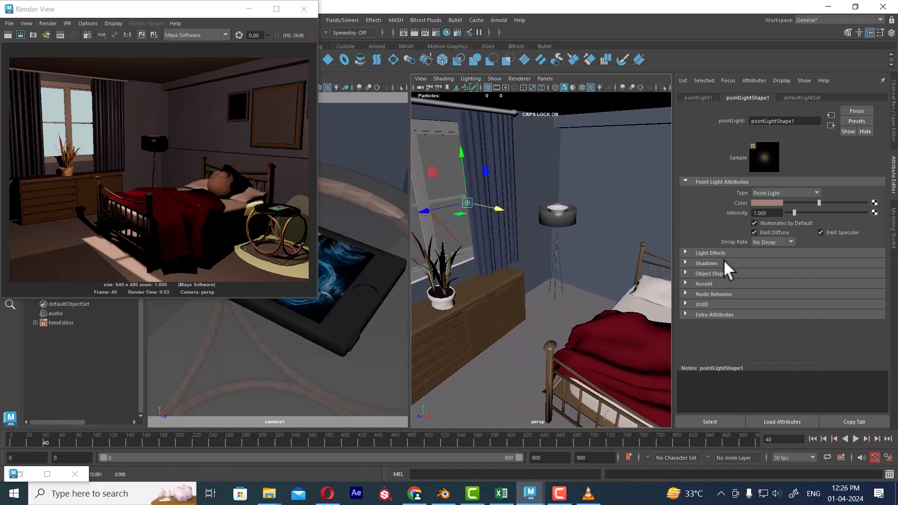
- Enable depth map shadows on the point light with resolution 128 and filter size 4, and check them in renders
click(706, 263)
click(784, 294)
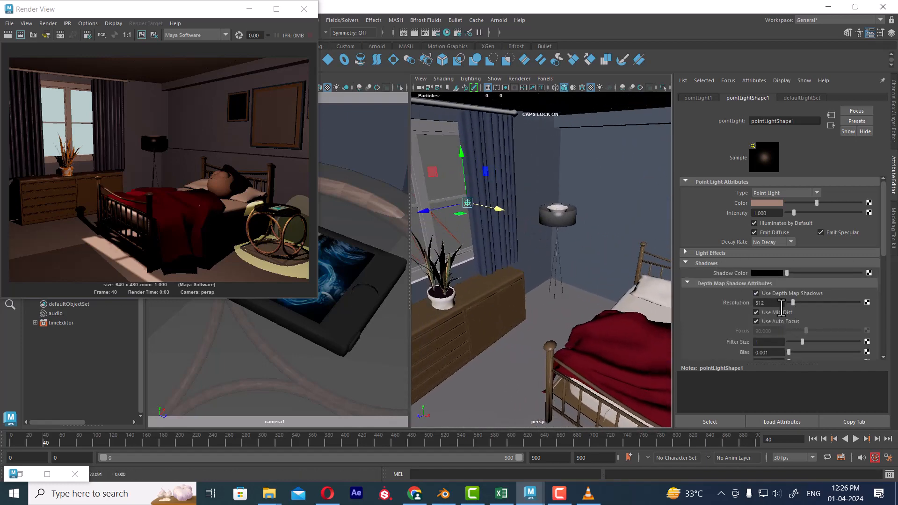
drag(780, 303, 728, 300)
text(128)
key(Tab)
text(4)
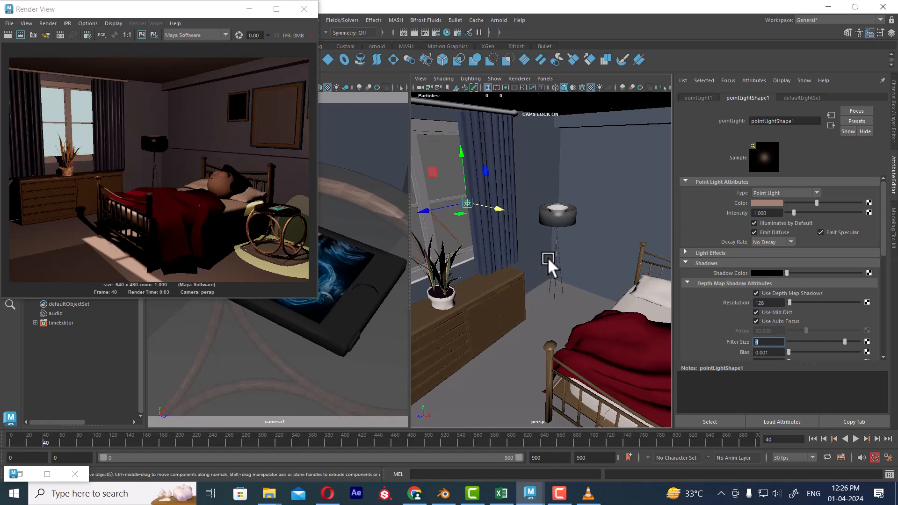
click(7, 36)
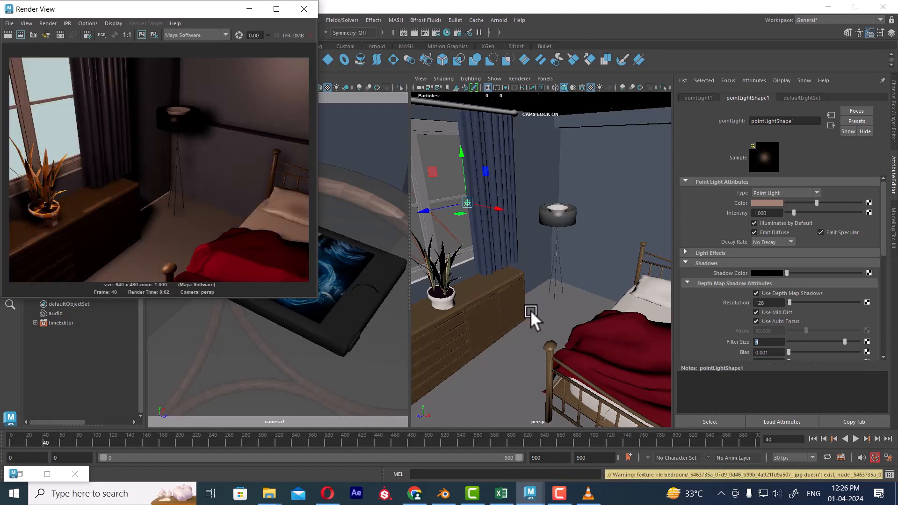
alt+drag(499, 209, 538, 264)
click(7, 36)
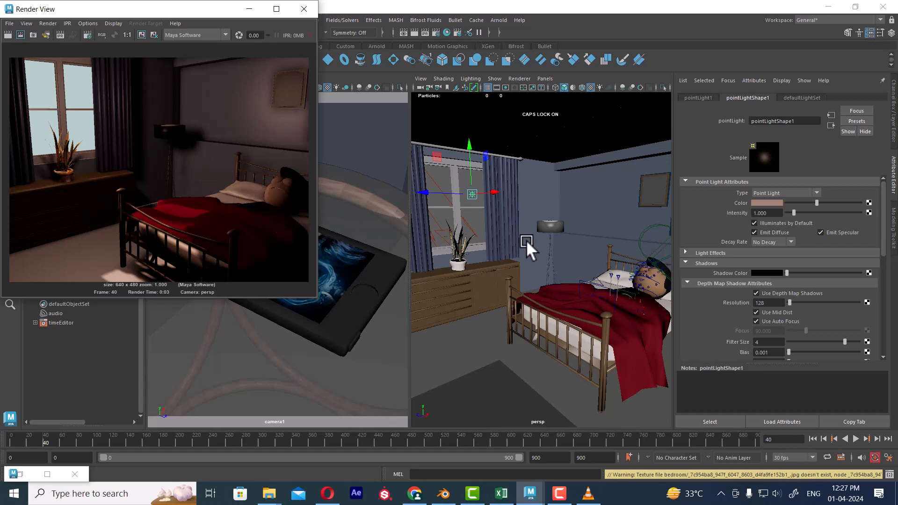
- Duplicate the point light and move the copy across the room toward its open end
scroll(520, 229, up, 10)
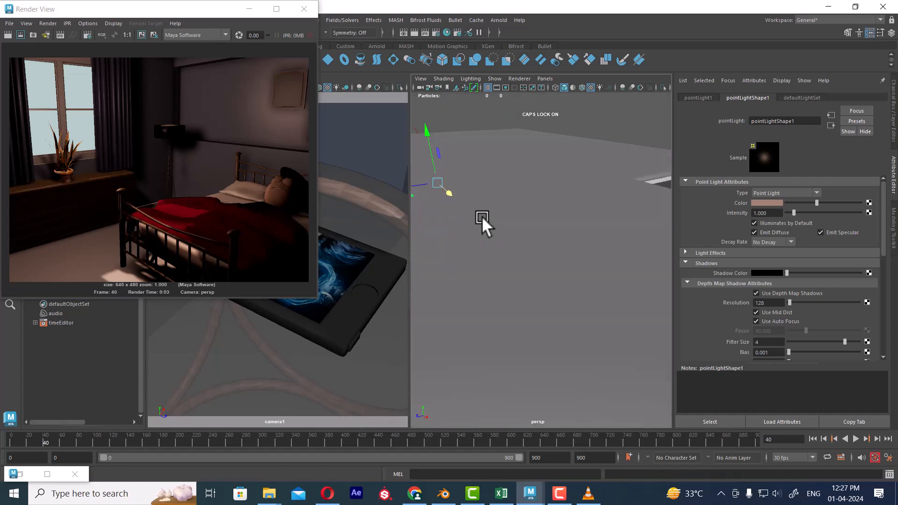
scroll(490, 218, down, 10)
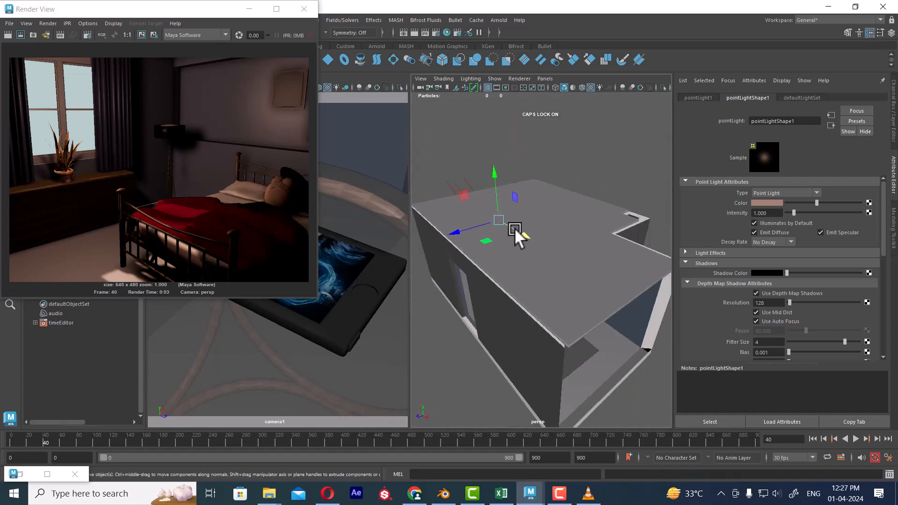
key(ctrl+d)
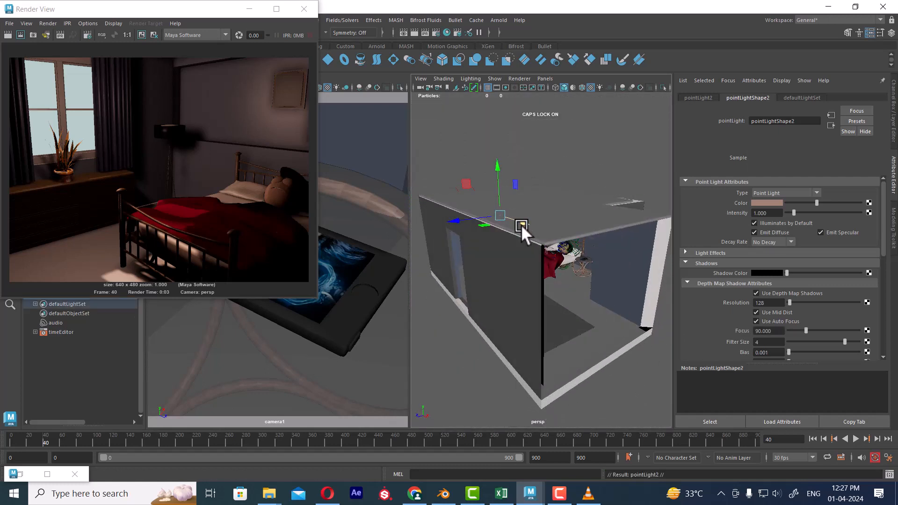
middle_drag(524, 220, 650, 282)
alt+drag(649, 281, 590, 300)
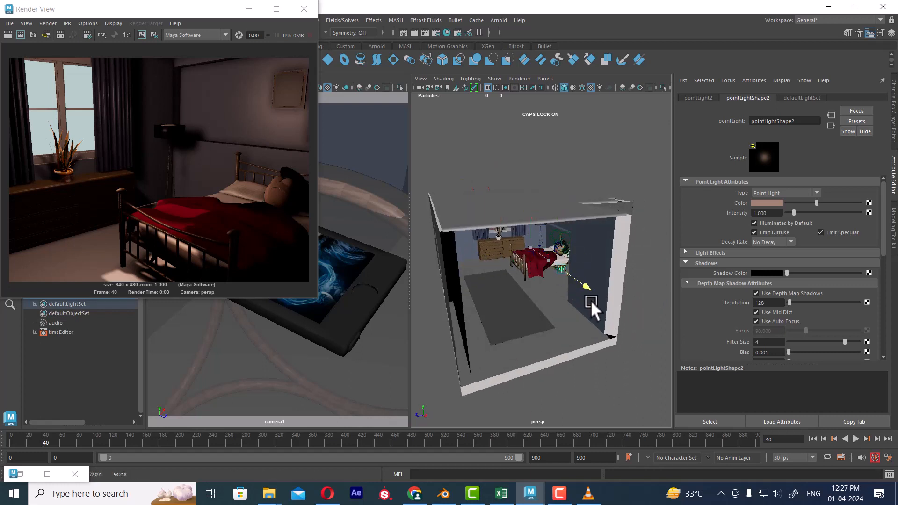
- Set the copied point light's intensity to 0.5 and render a closer perspective view of the bed
drag(774, 212, 681, 209)
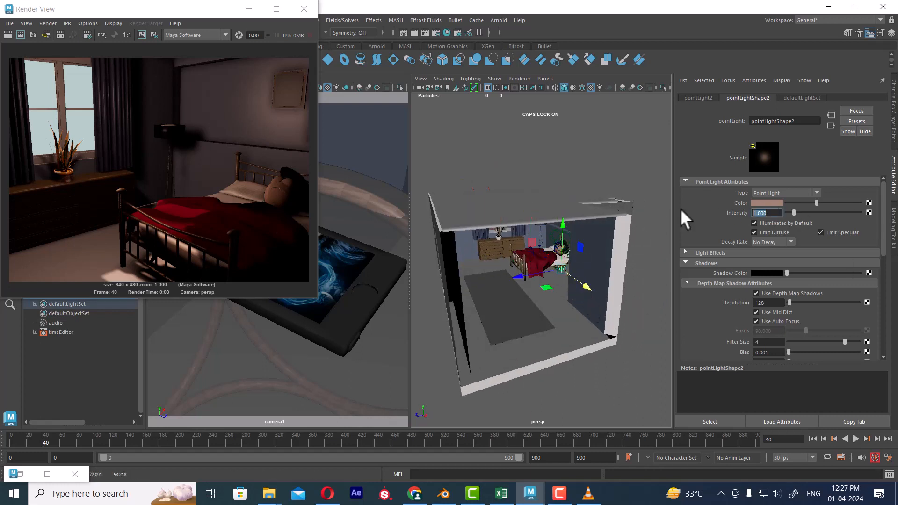
text(0.5)
key(Return)
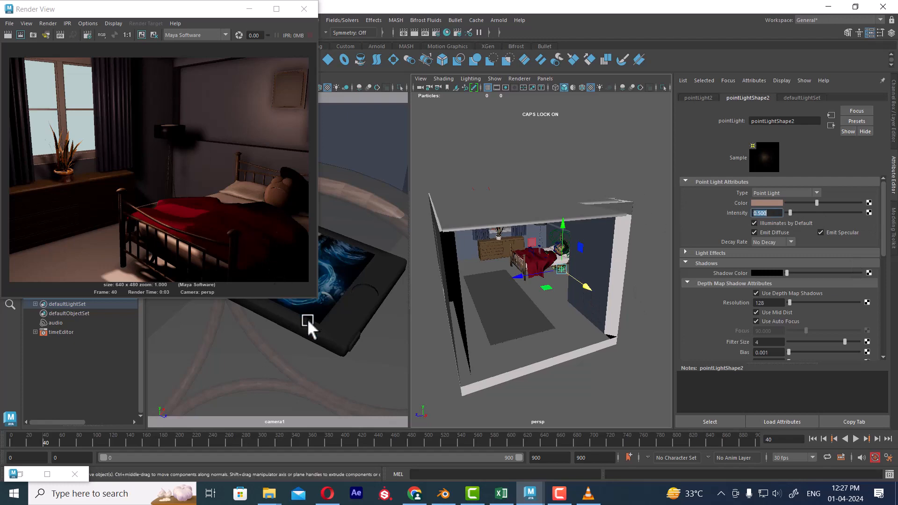
alt+right_drag(545, 249, 585, 326)
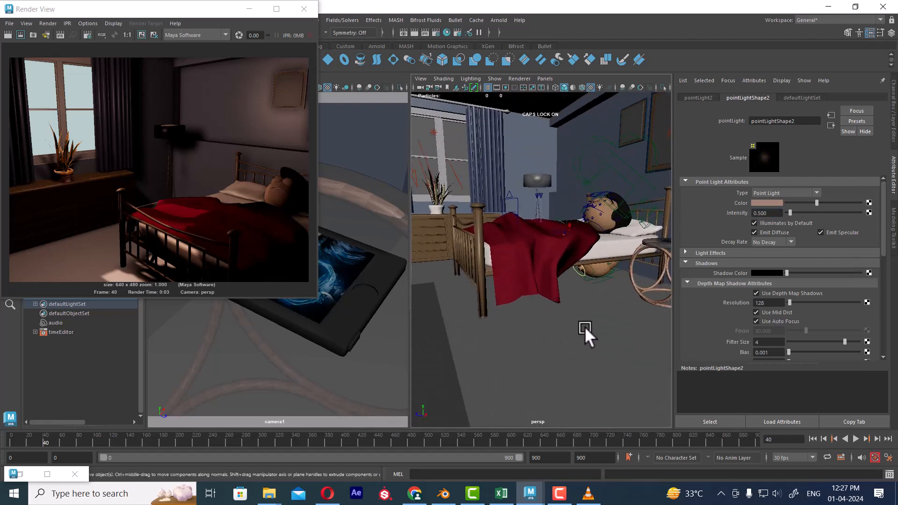
alt+drag(584, 326, 587, 336)
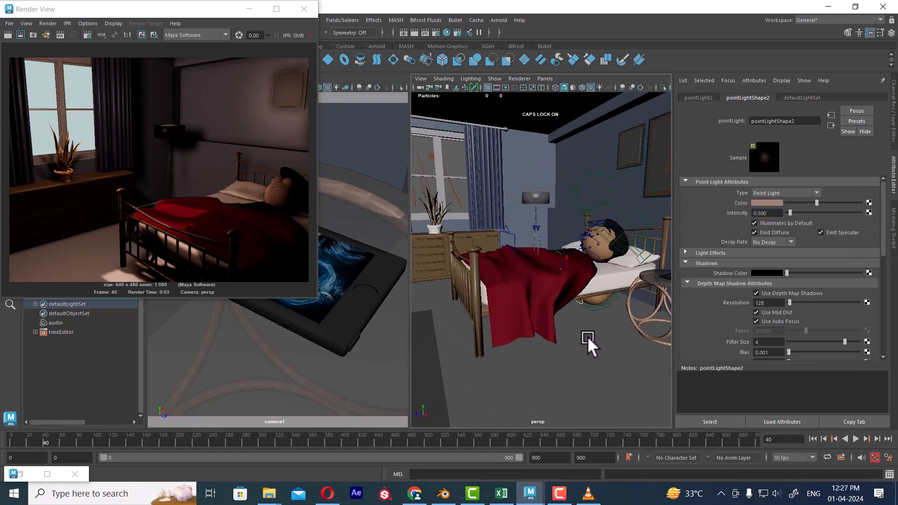
click(4, 33)
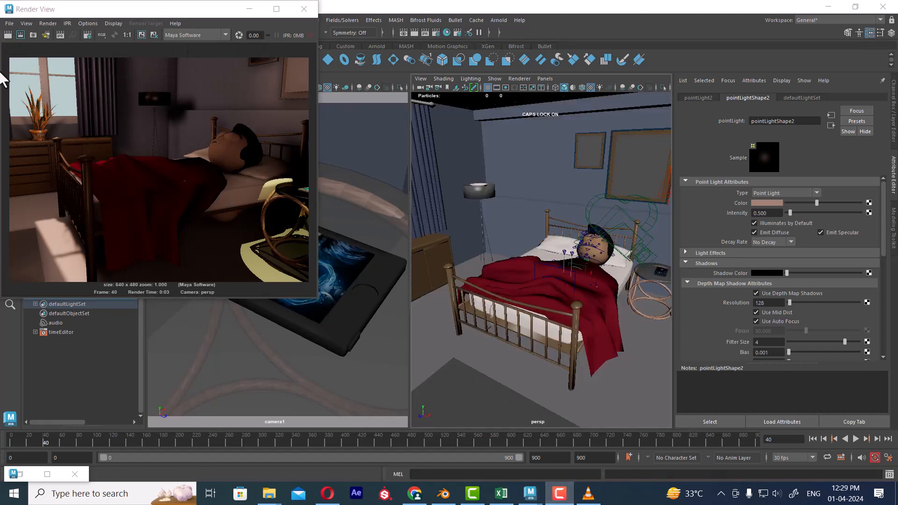
- Set a key on the intensity of the spot light above the bedside table at frame 0, with the value 0
alt+drag(636, 380, 577, 253)
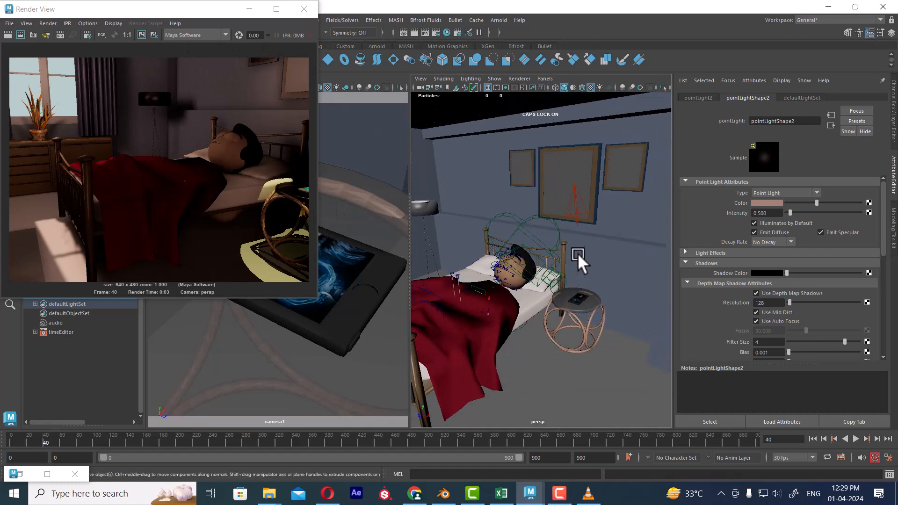
click(575, 213)
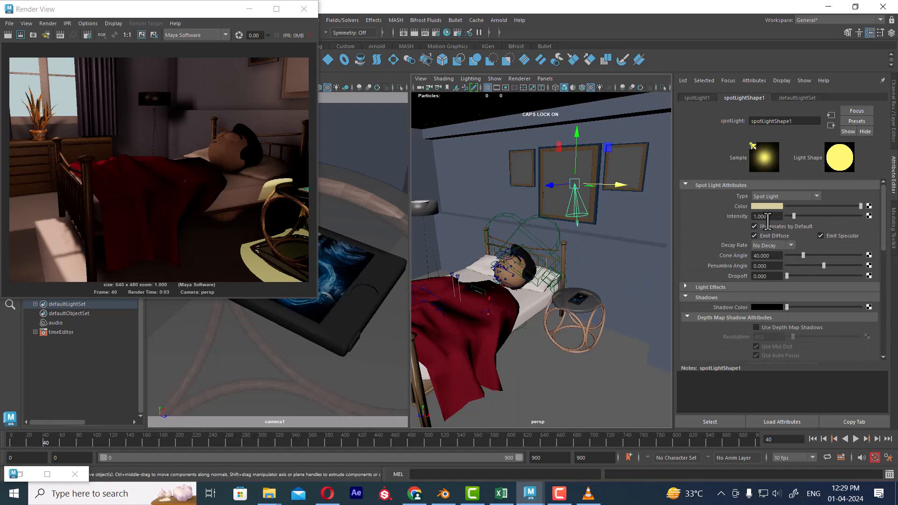
drag(771, 216, 711, 219)
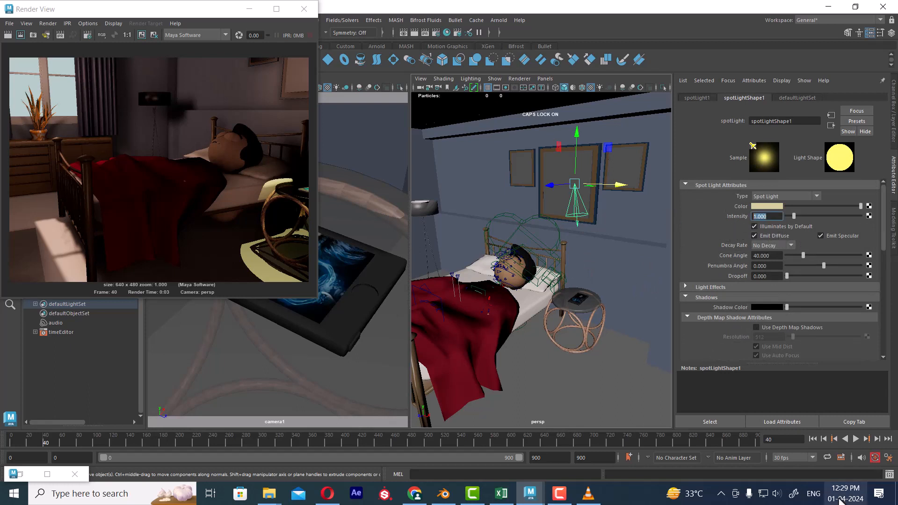
click(813, 439)
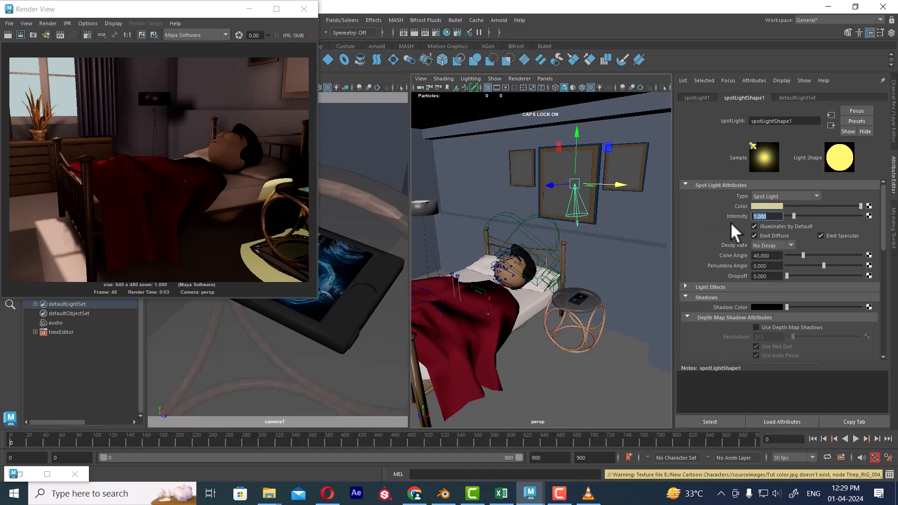
right_click(734, 215)
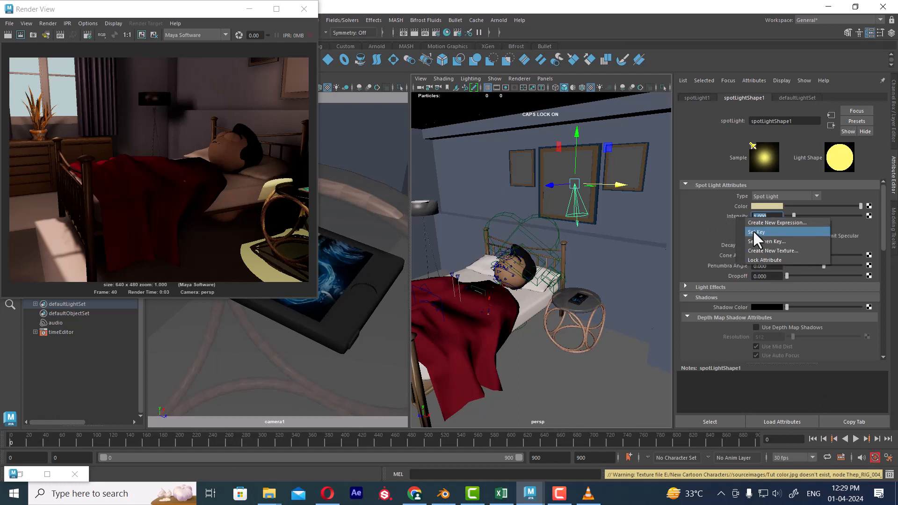
click(753, 230)
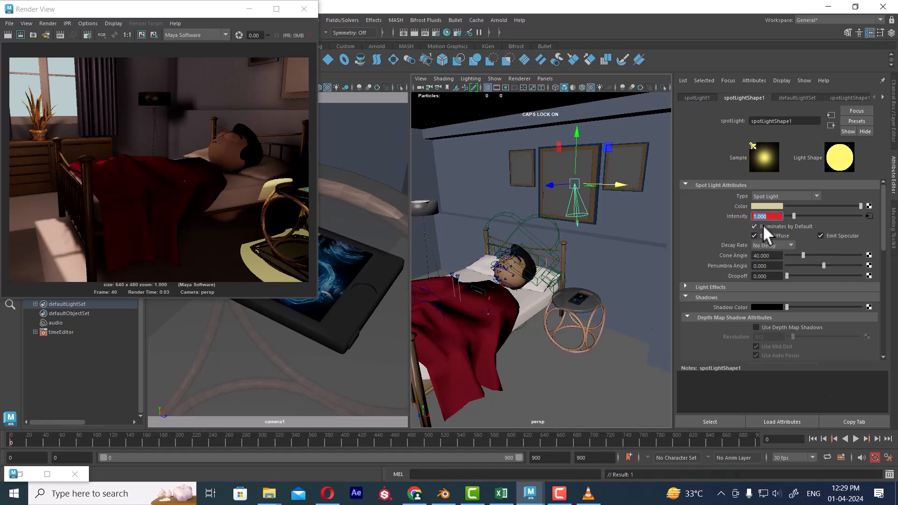
text(0)
key(Return)
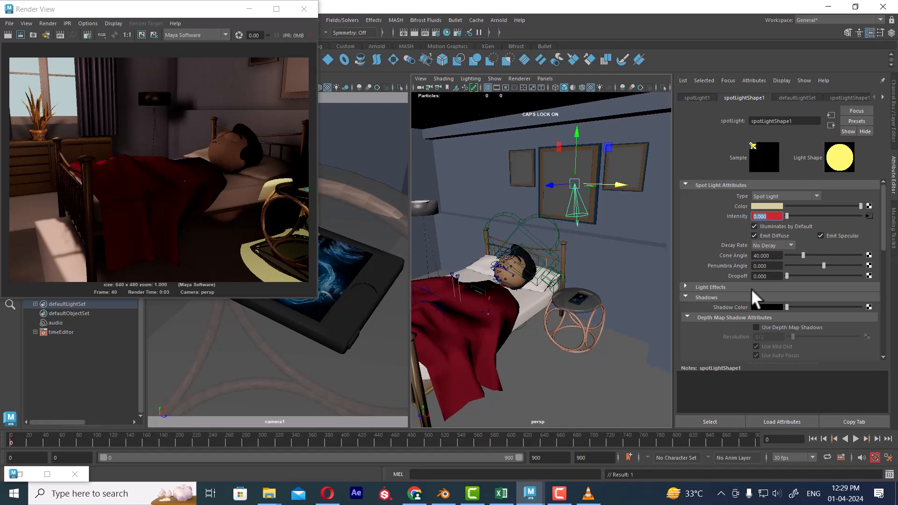
- Render the bedside table at frame 0 to check the lighting with the spot light off
click(595, 321)
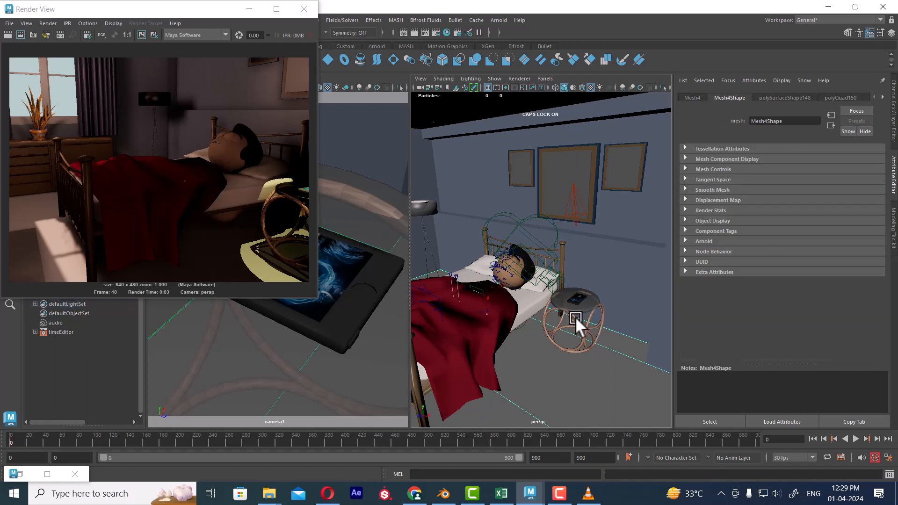
click(9, 33)
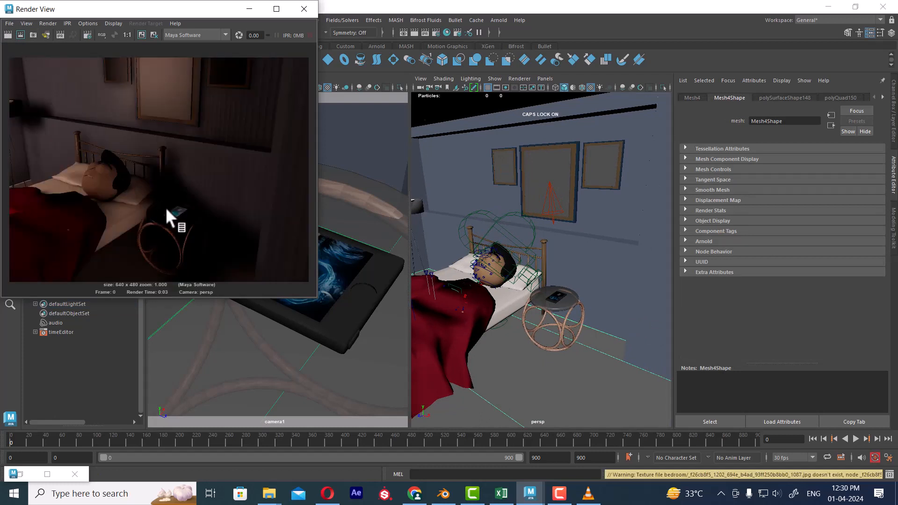
click(141, 36)
click(248, 9)
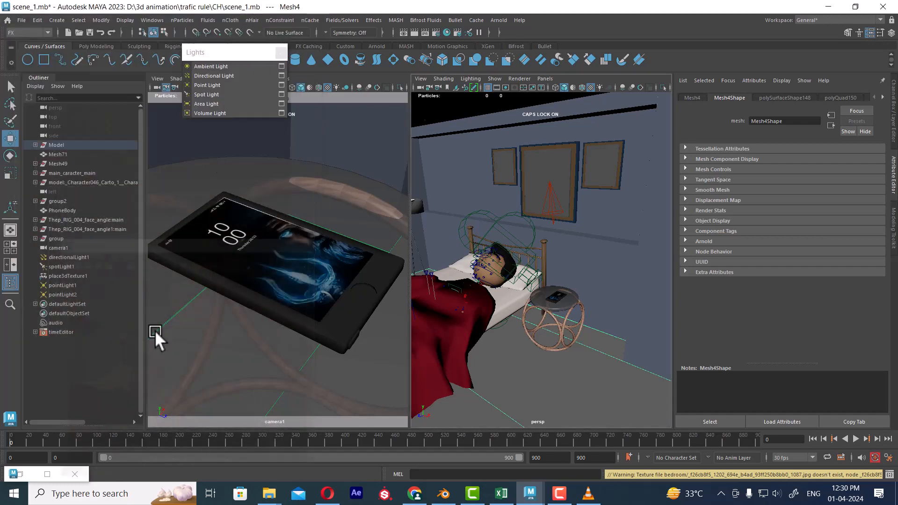
- Key the spot light's intensity at 1 on frame 19 and at 0 on frame 18
click(26, 443)
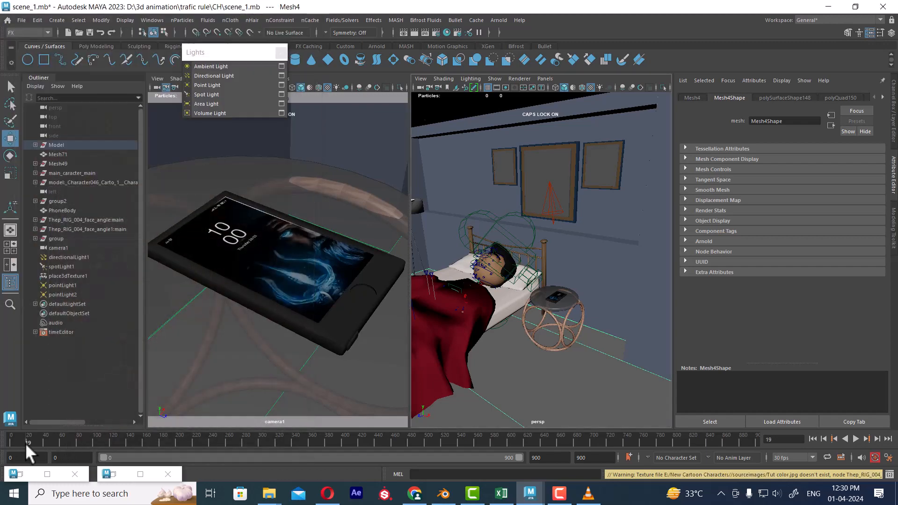
click(553, 210)
double_click(762, 216)
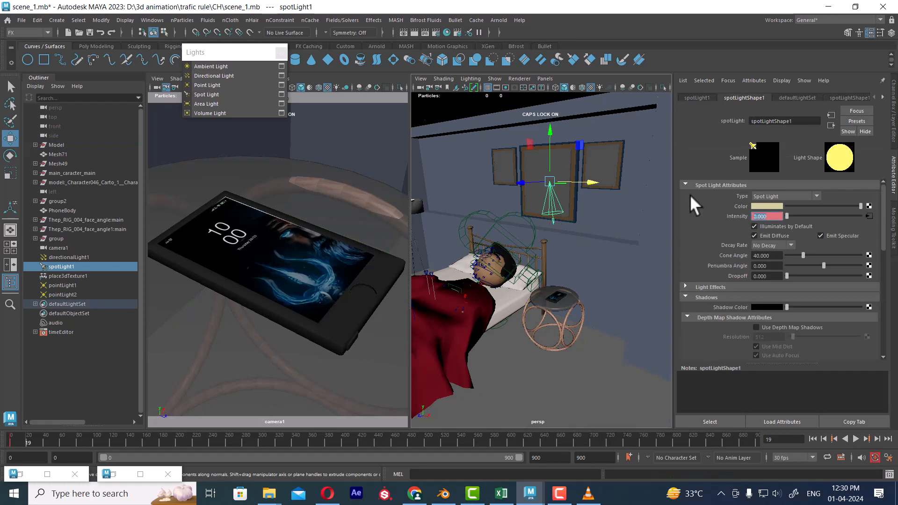
text(1)
key(Return)
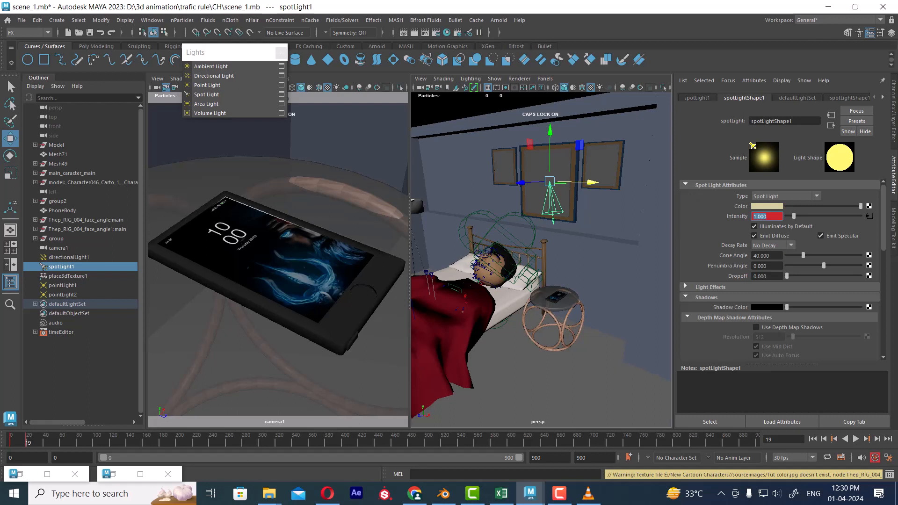
click(24, 442)
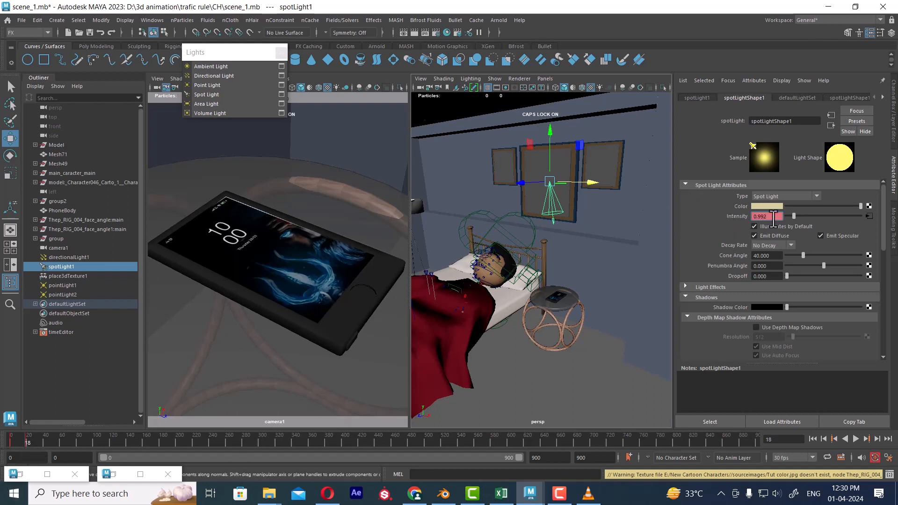
drag(773, 217, 711, 213)
text(0)
key(Return)
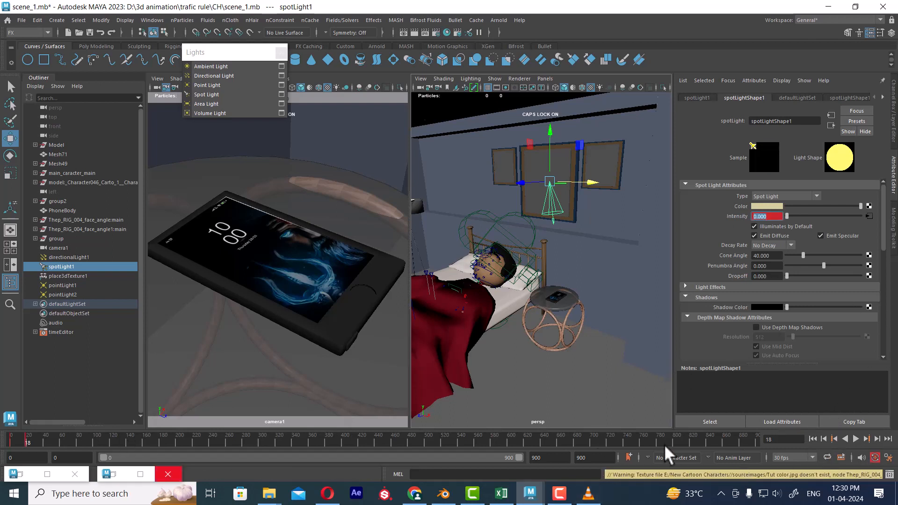
- Shorten the playback range to end at frame 15
click(544, 458)
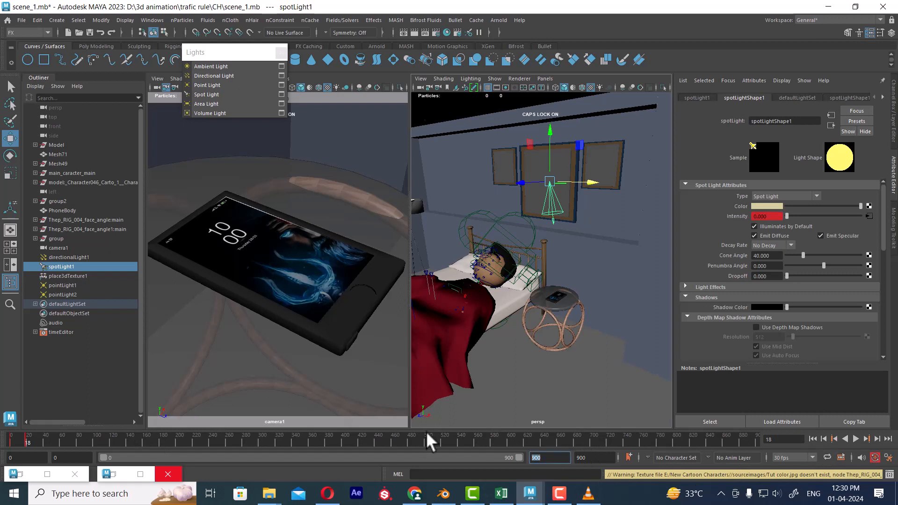
text(10)
key(Return)
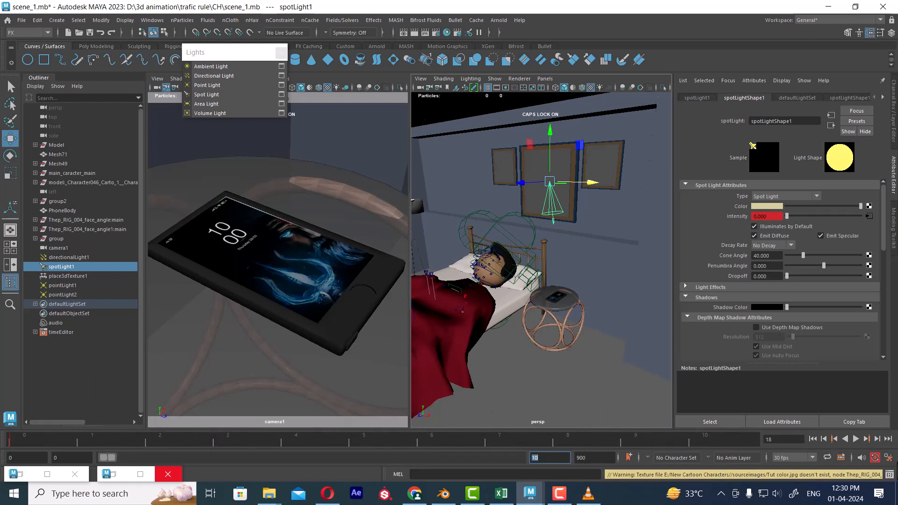
text(15)
key(Return)
- Go to the last frame, 15, and render the bedside view to check the spot light
click(581, 248)
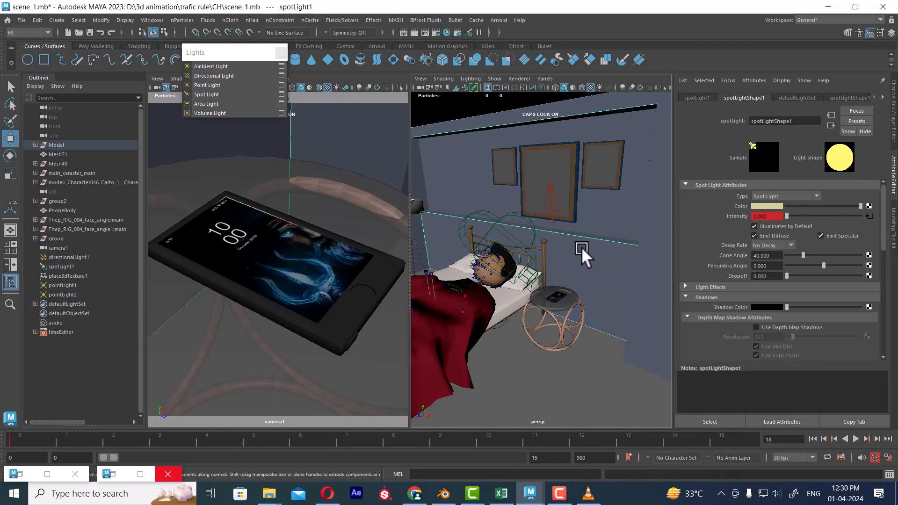
click(548, 210)
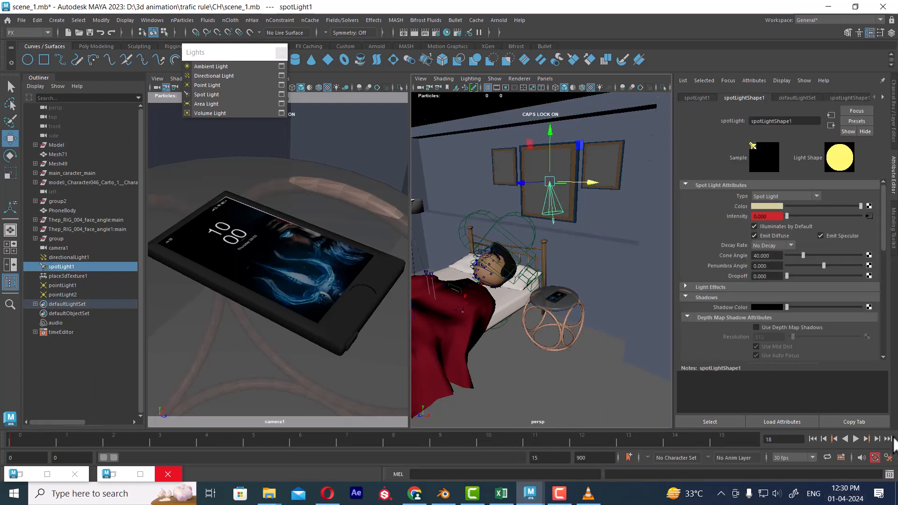
click(888, 439)
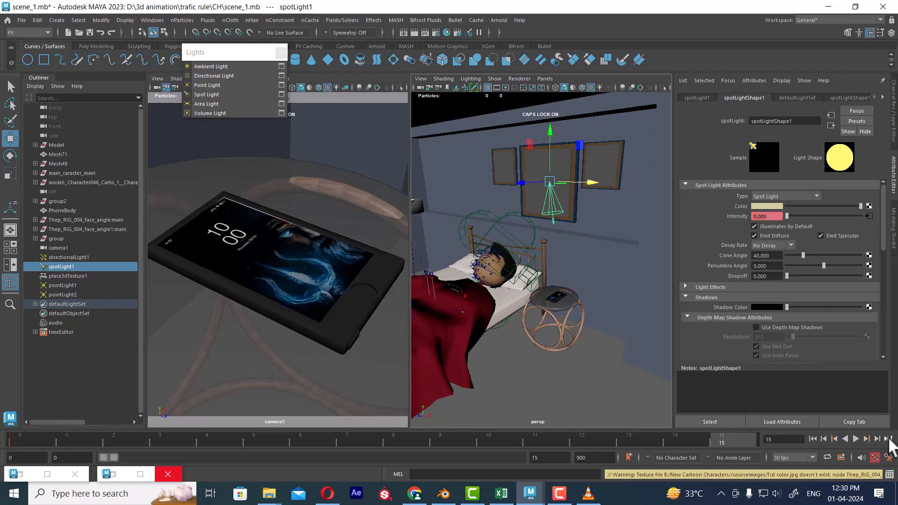
click(548, 303)
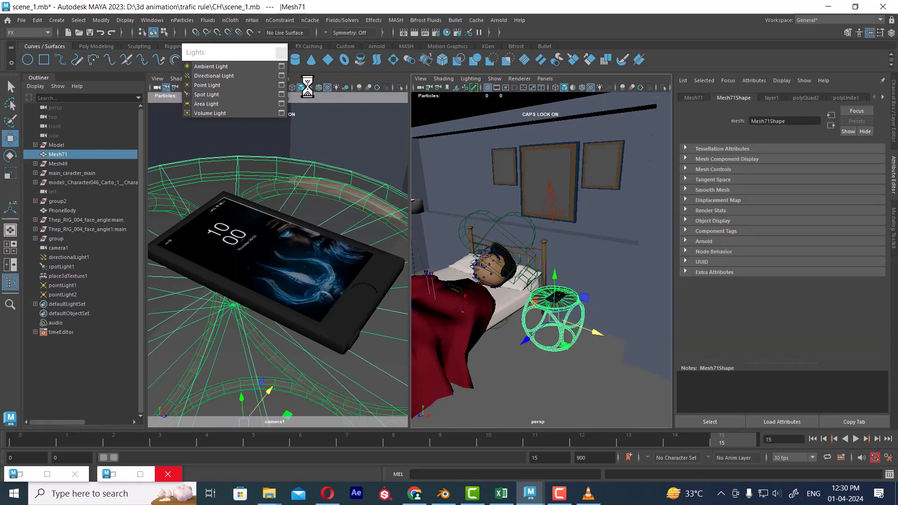
click(413, 33)
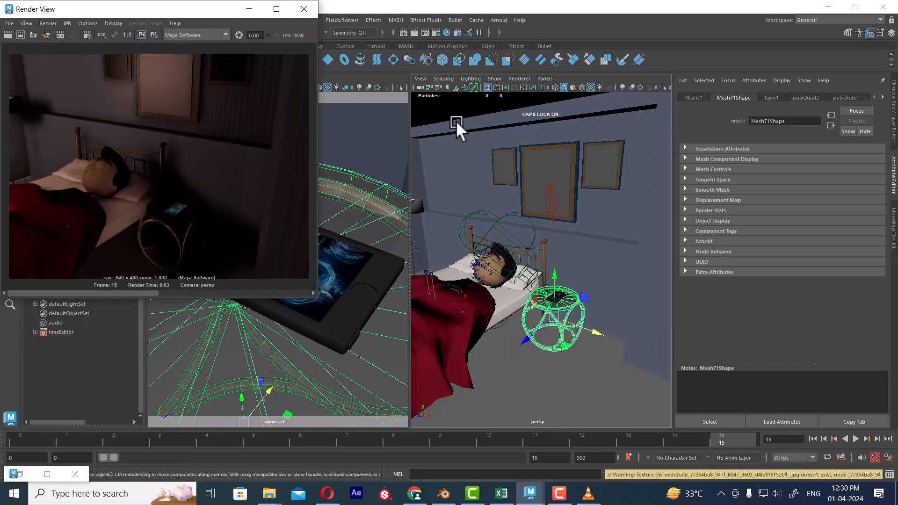
- Key the spot light's intensity at 1 on frame 15 and re-render the bedside view
click(551, 209)
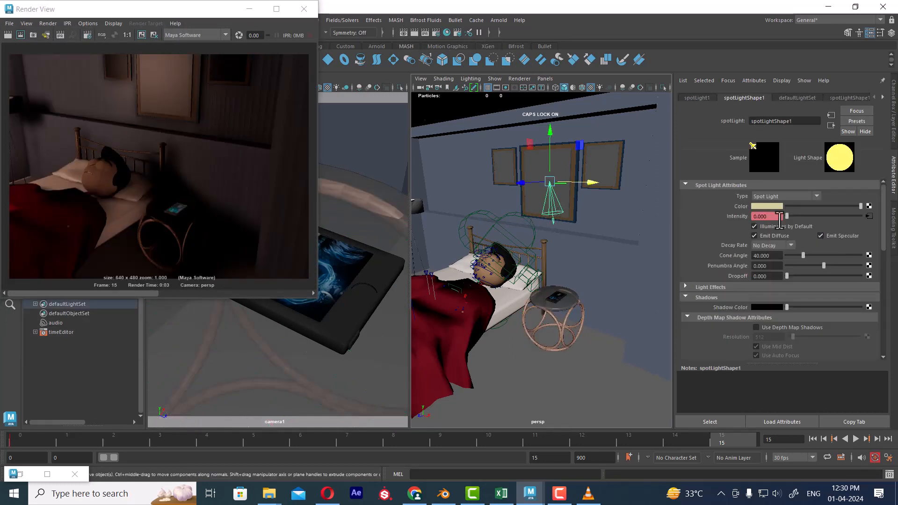
drag(774, 216, 689, 206)
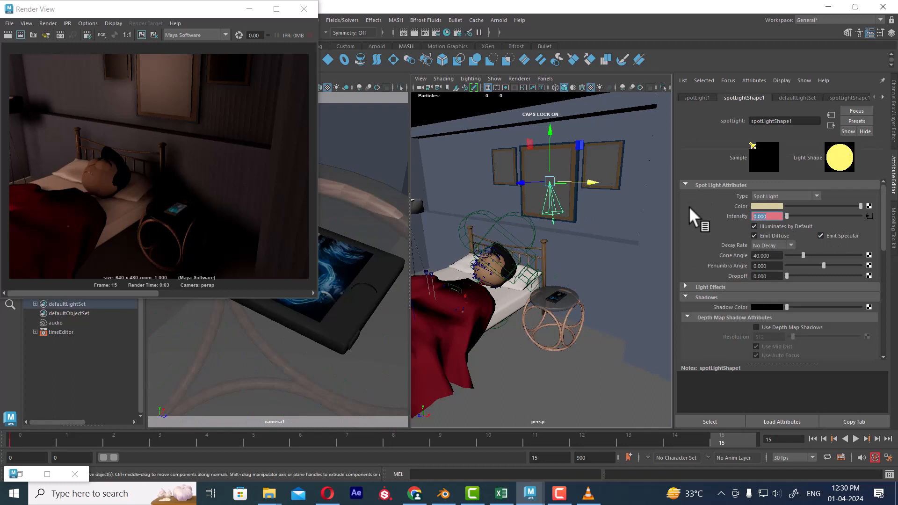
text(1)
key(Return)
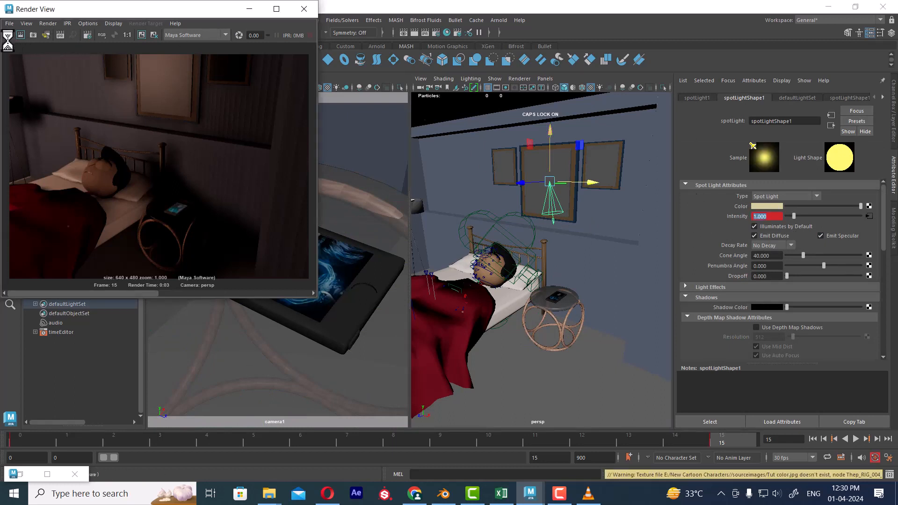
click(8, 34)
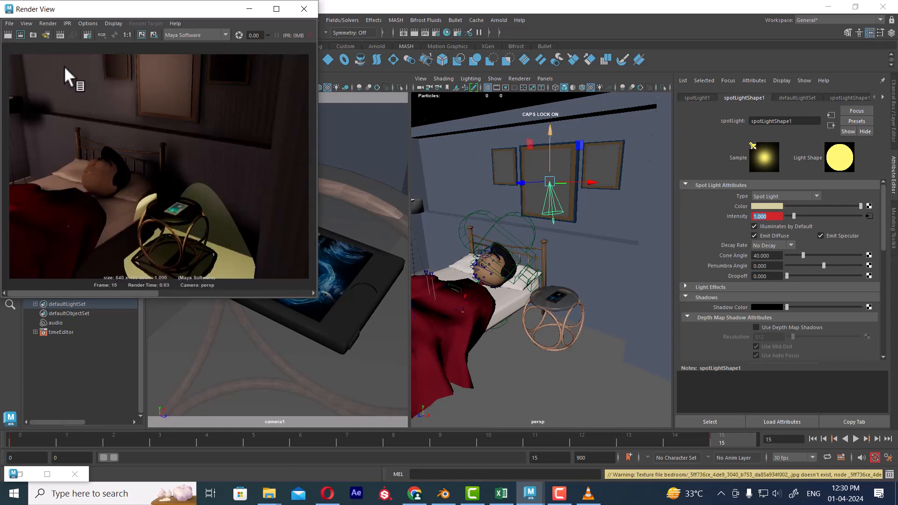
- Key the spot light's intensity at 0 on frame 14 and play back the switch-on
click(668, 441)
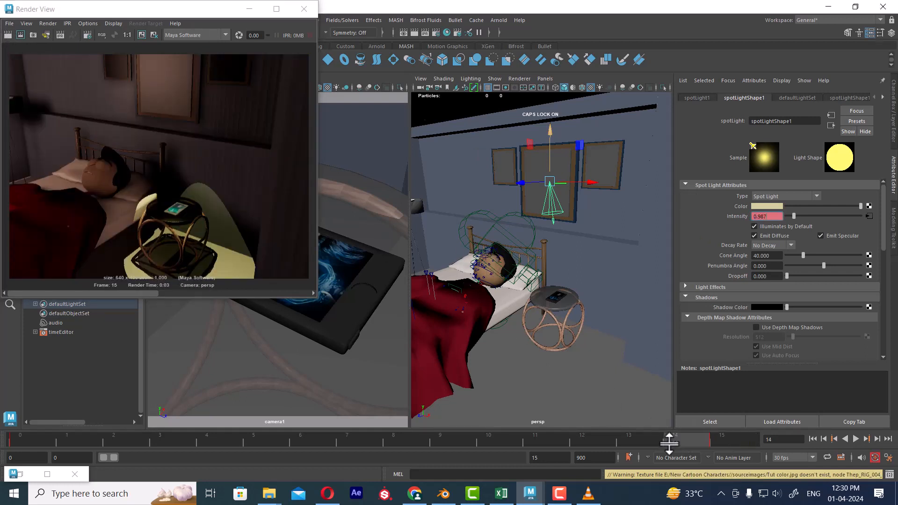
drag(770, 213, 721, 211)
text(0)
key(Return)
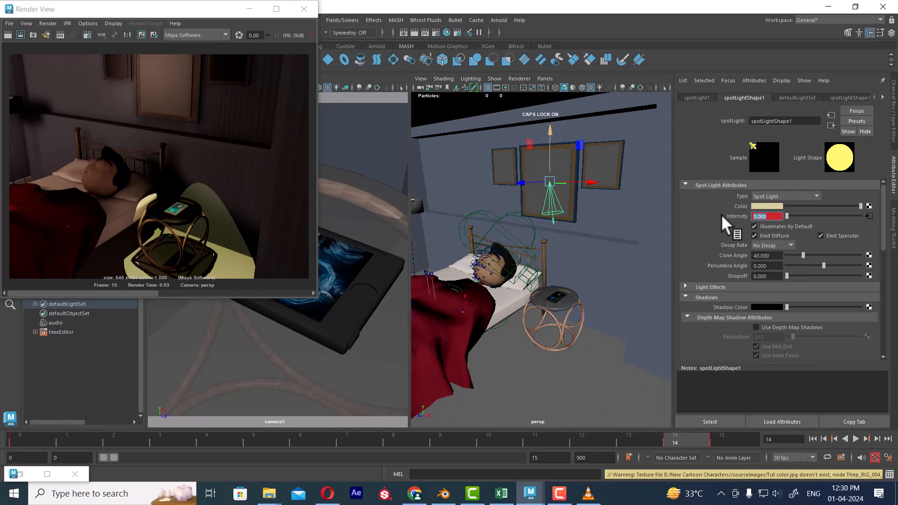
key(alt+v)
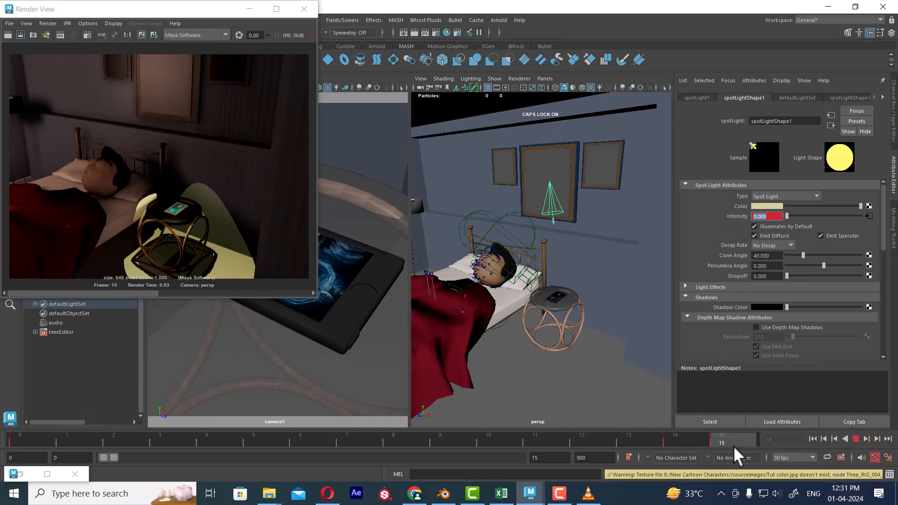
key(alt+v)
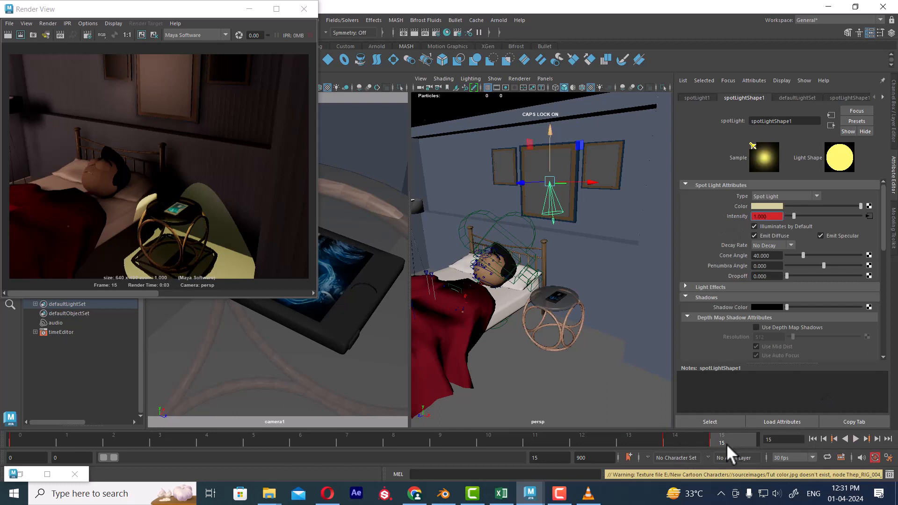
- Render the bedside view on frames 14 and 15 to compare the spot light off and on
click(680, 436)
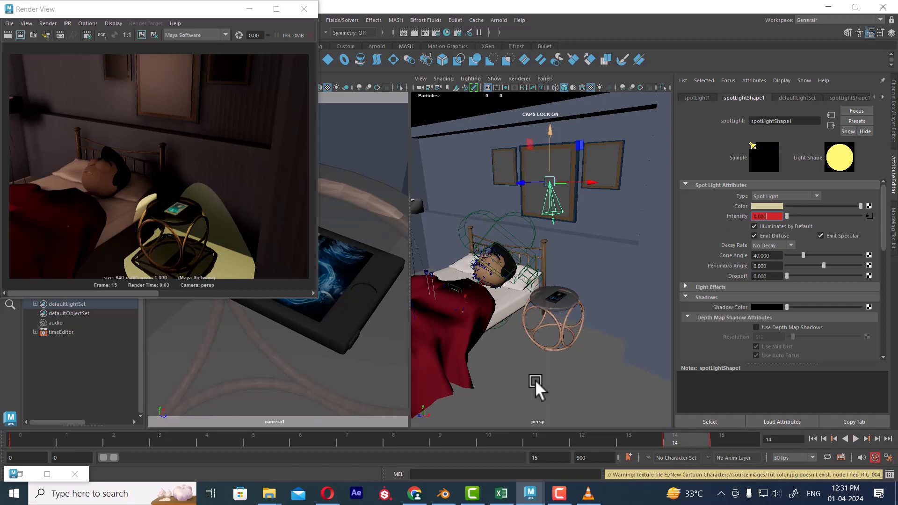
click(7, 33)
click(7, 33)
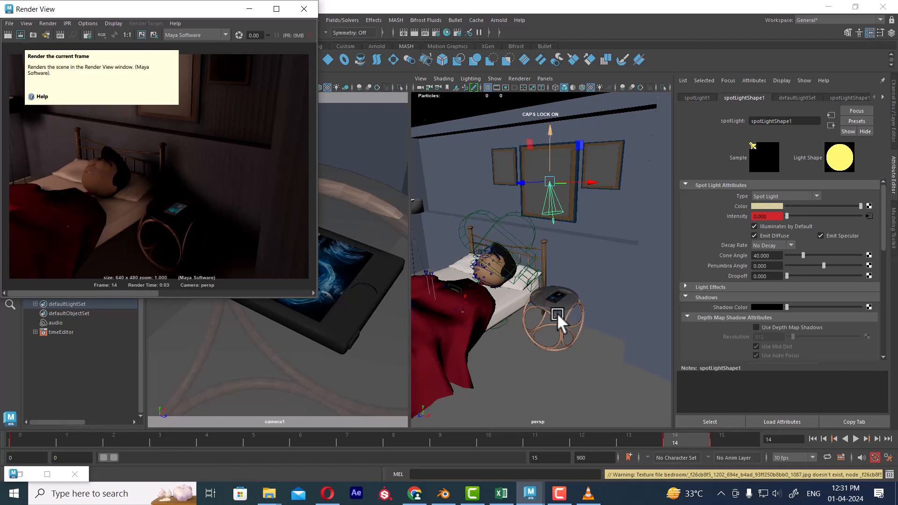
click(723, 439)
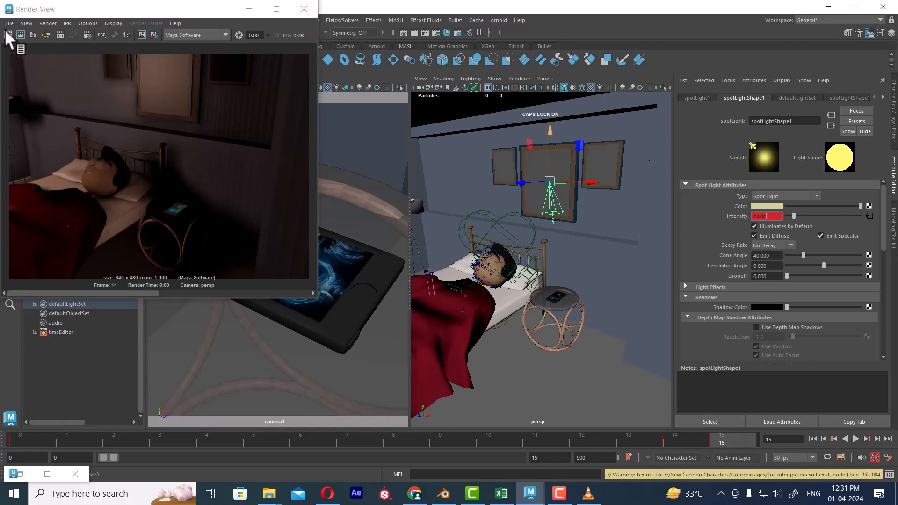
click(3, 29)
click(6, 35)
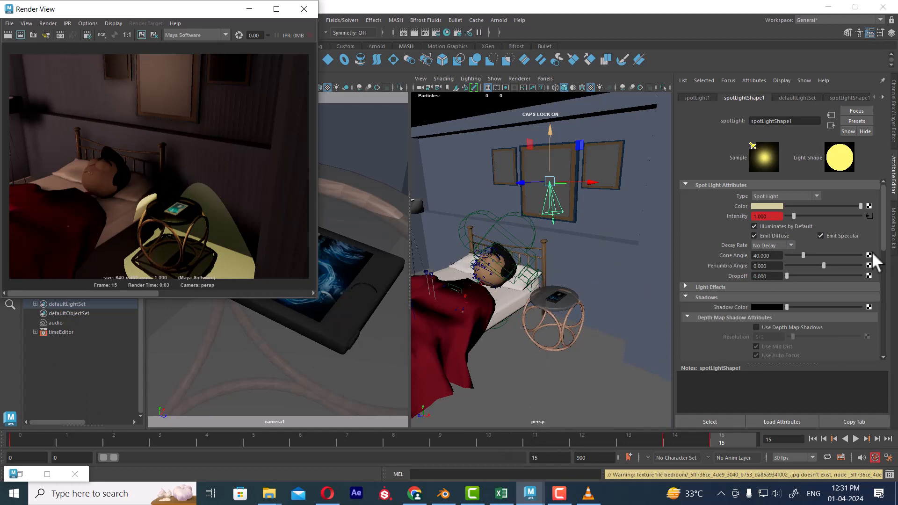
- Set the spot light to a near-white color with intensity 0.4 and re-render the bedside view on frame 15
click(767, 205)
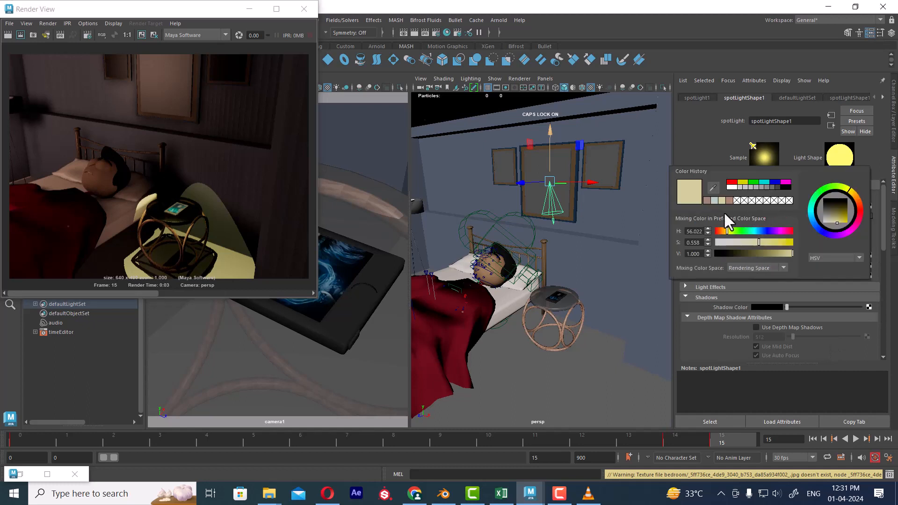
drag(835, 223, 824, 221)
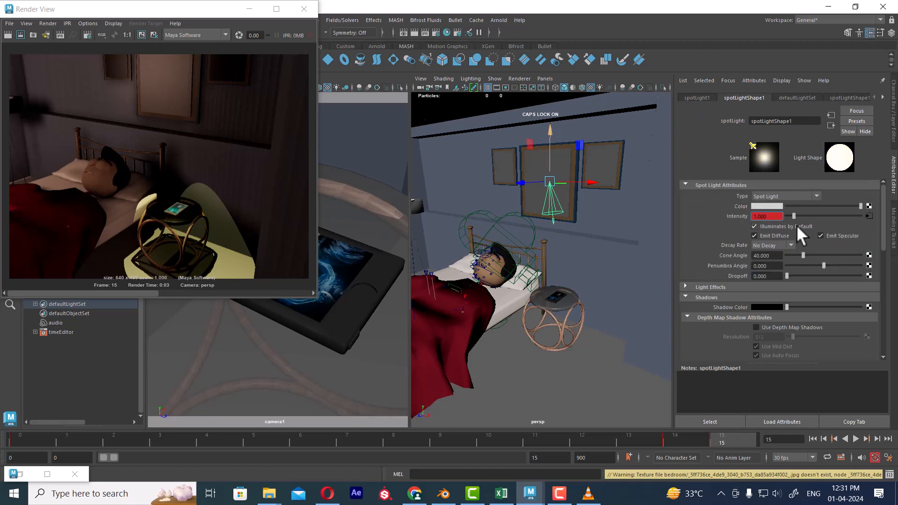
drag(775, 216, 726, 217)
key(BackSpace)
text(.4)
key(Return)
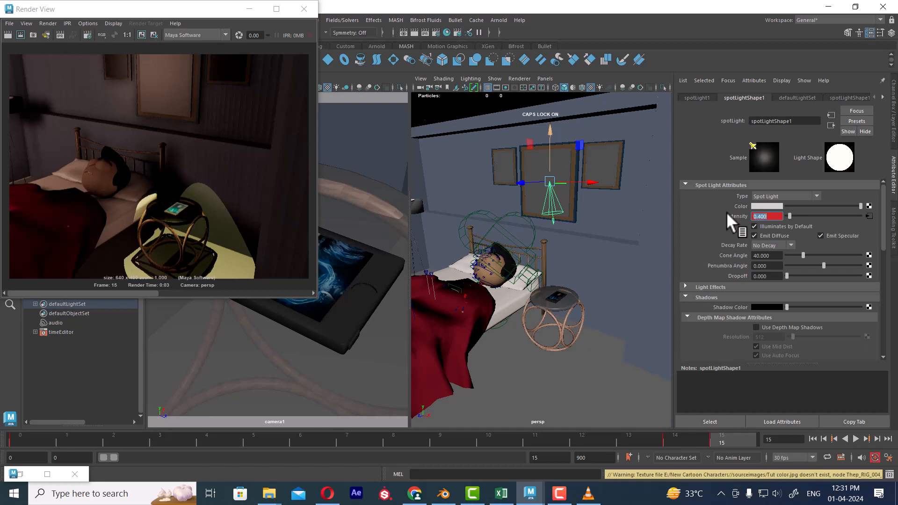
click(624, 274)
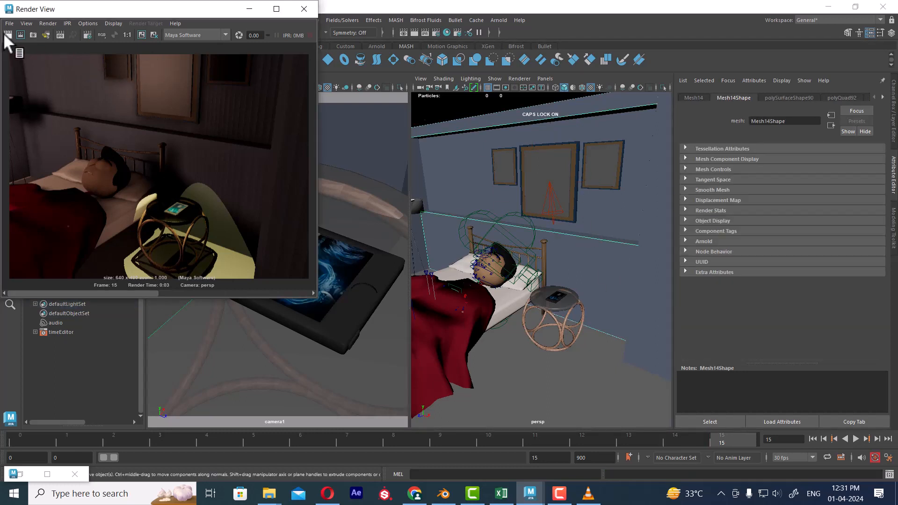
click(4, 32)
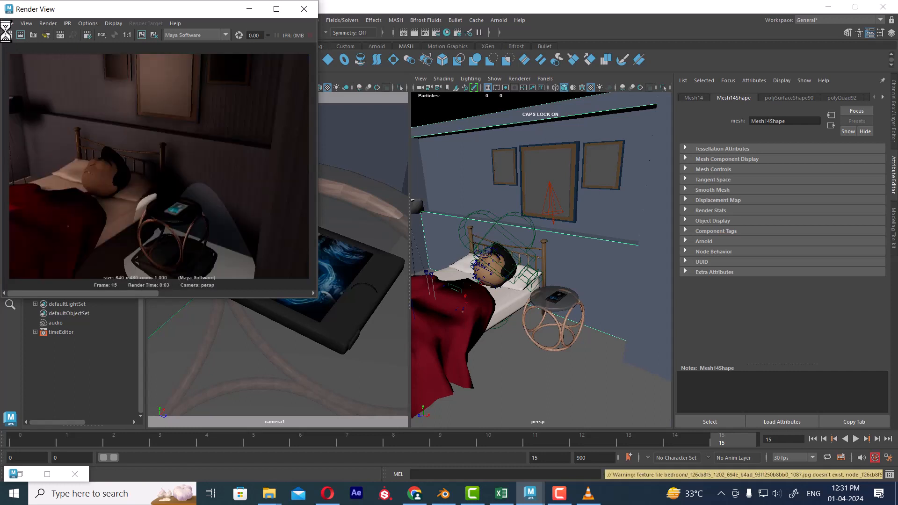
- Warm the spot light's color to a pale yellow with saturation about 0.462 and re-render frame 15
click(545, 198)
click(769, 203)
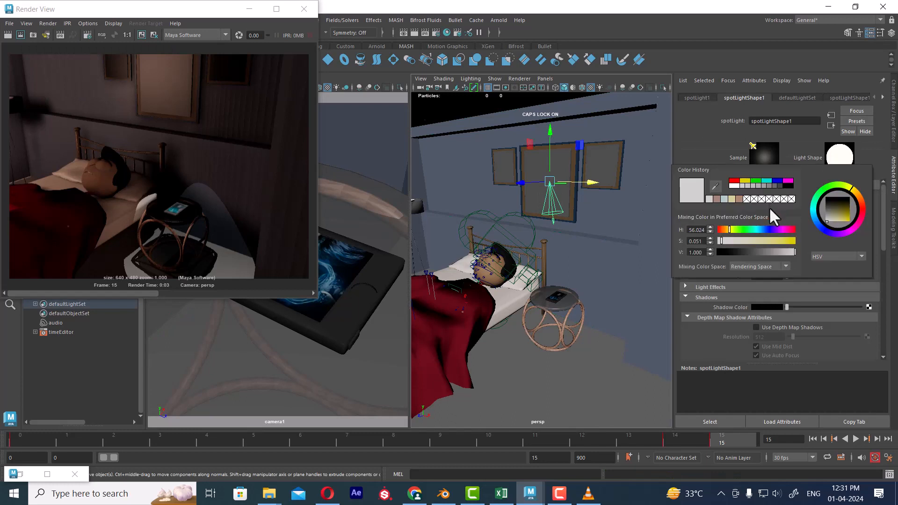
drag(721, 240, 753, 242)
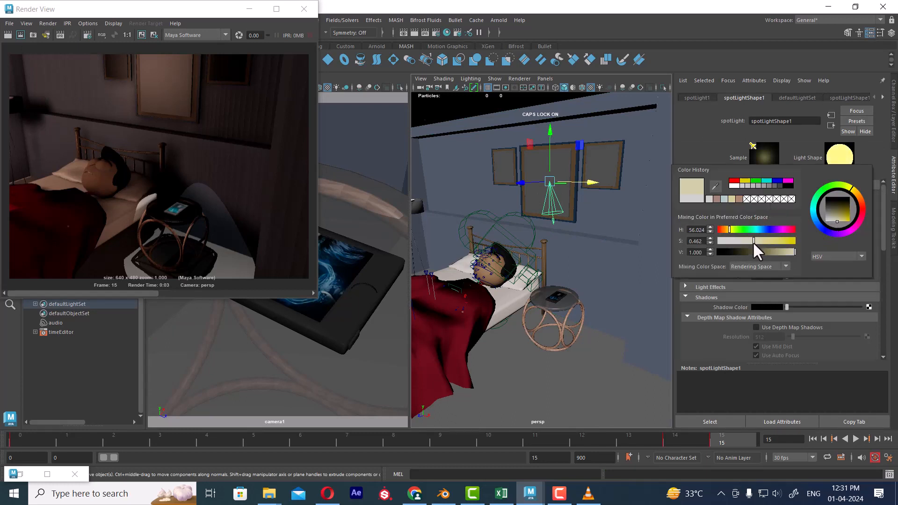
click(7, 35)
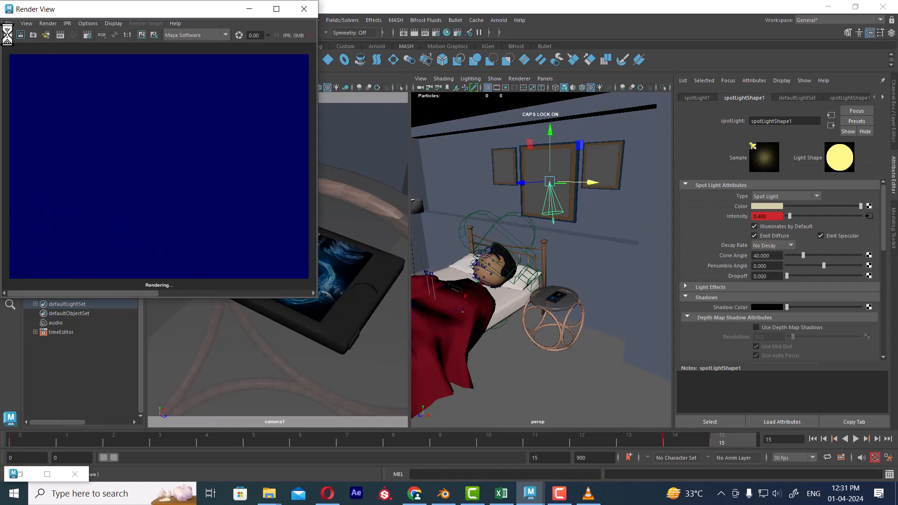